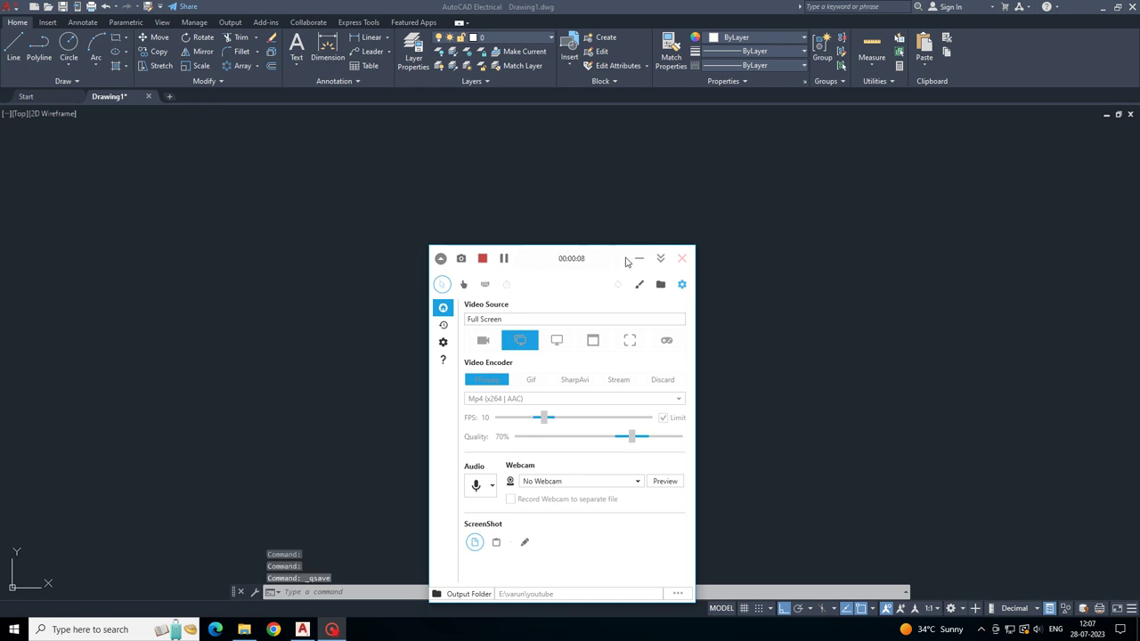
# - Draw a closed 100 × 50 rectangle from four Ortho-locked line segments
pyautogui.click(635, 262)
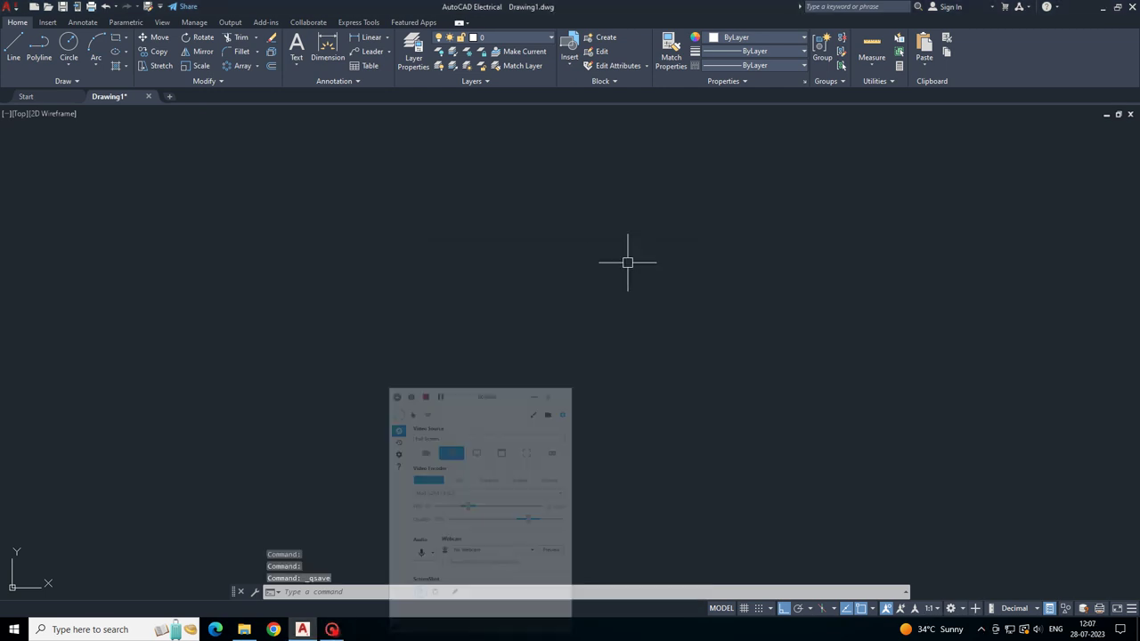
pyautogui.click(12, 47)
pyautogui.click(186, 253)
pyautogui.write('100')
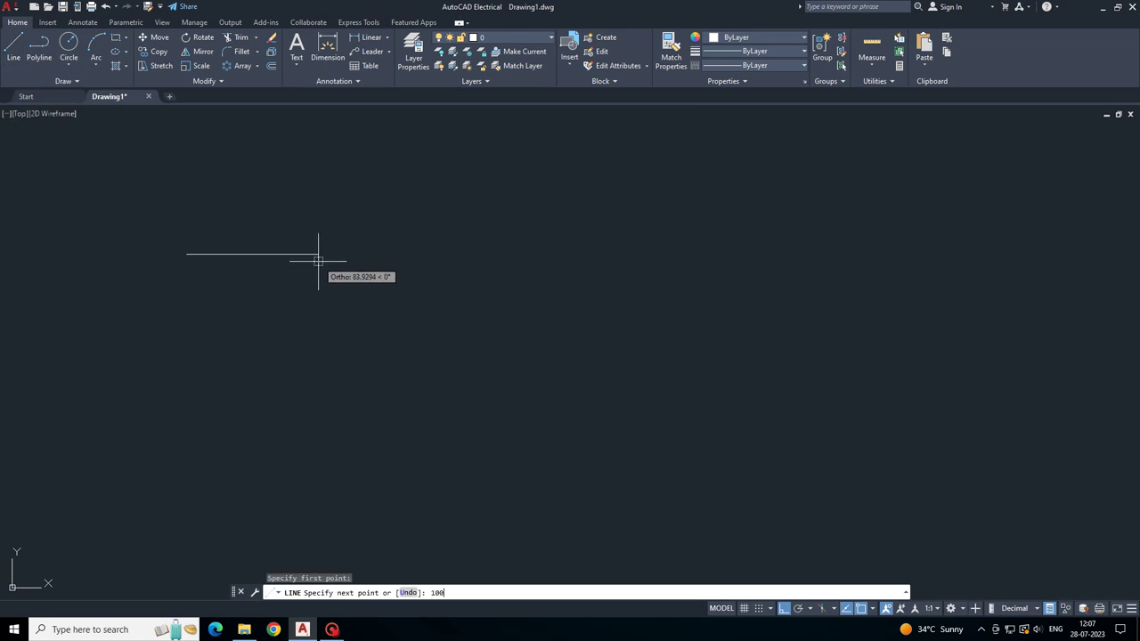
pyautogui.press('Return')
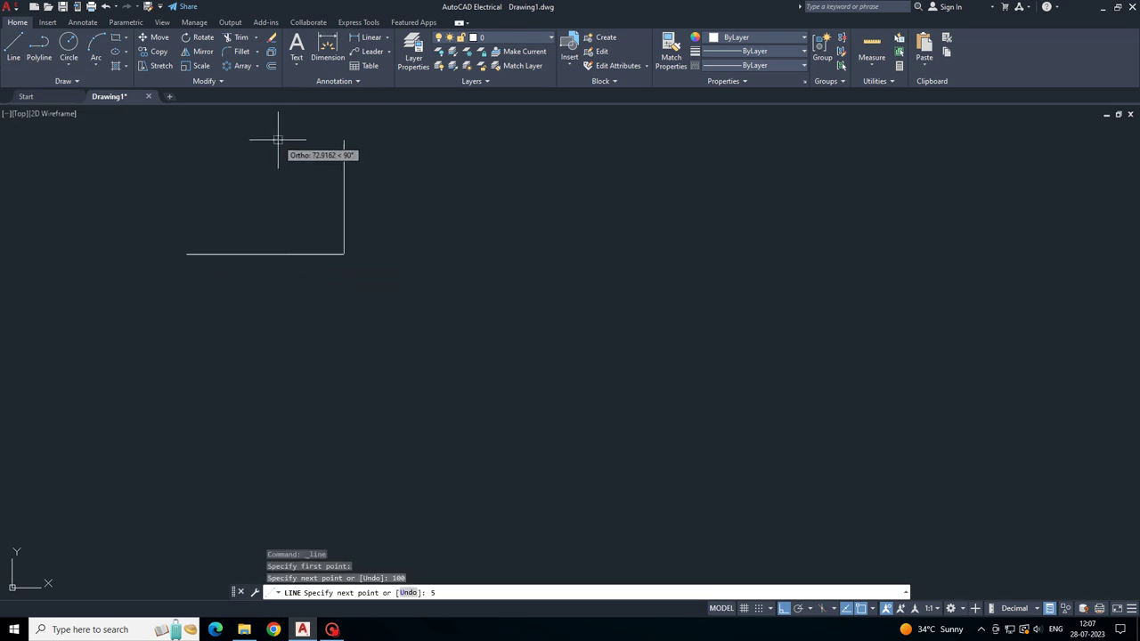
pyautogui.write('0')
pyautogui.press('Return')
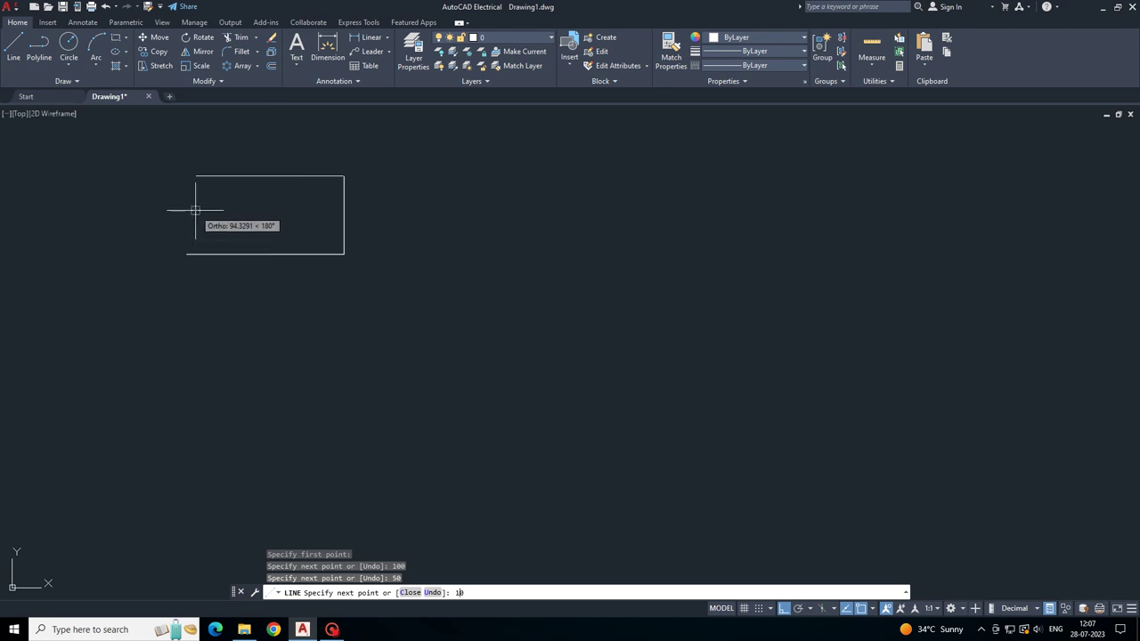
pyautogui.write('0')
pyautogui.press('Return')
pyautogui.scroll(2, 192, 211)
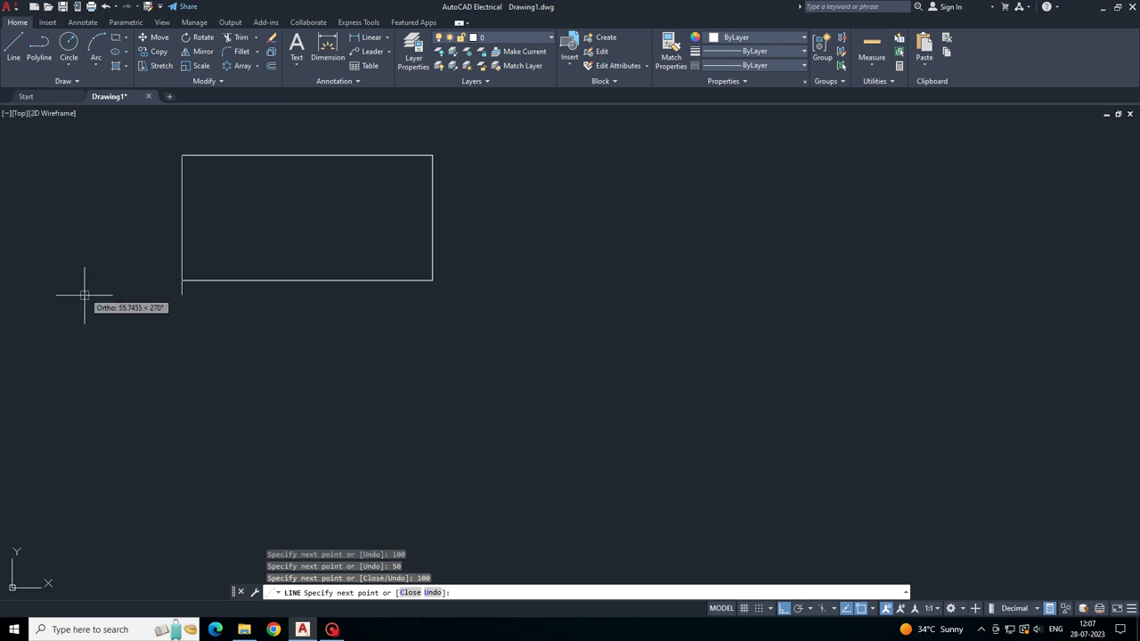
pyautogui.click(182, 279)
pyautogui.scroll(-4, 269, 303)
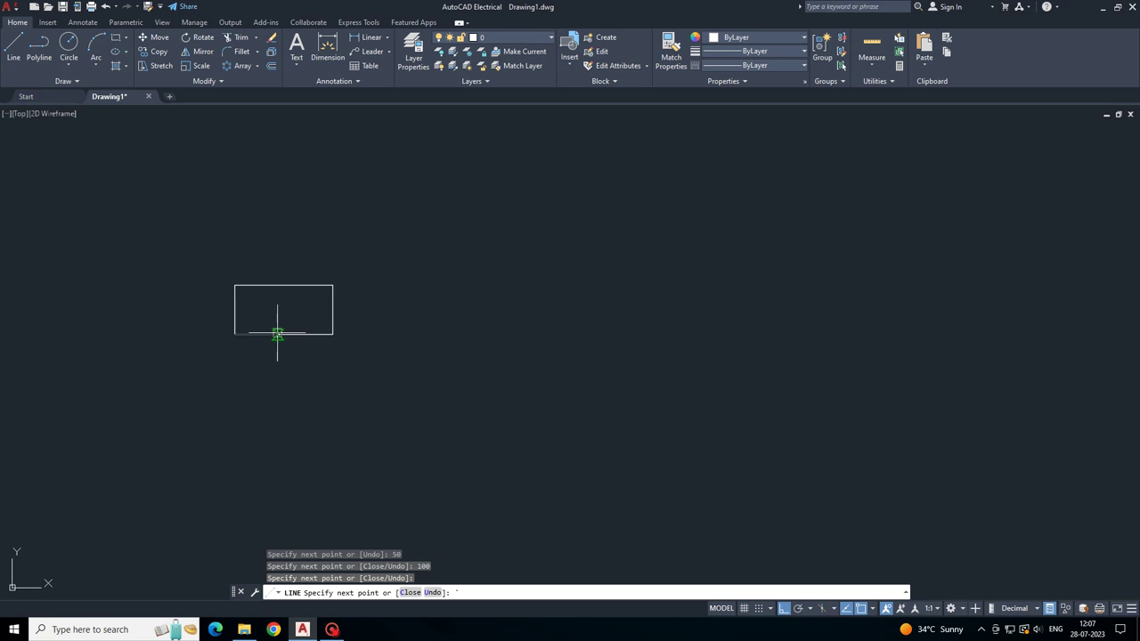
pyautogui.press('Escape')
pyautogui.scroll(2, 281, 337)
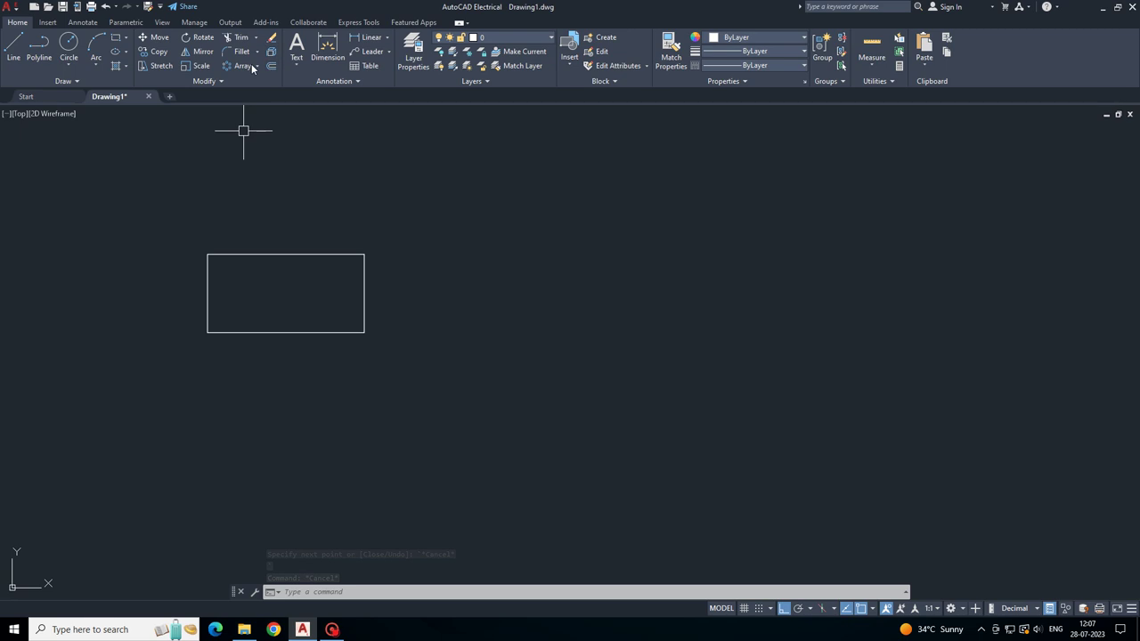
# - Create a multiline text label reading LINE above the rectangle
pyautogui.click(297, 47)
pyautogui.click(235, 220)
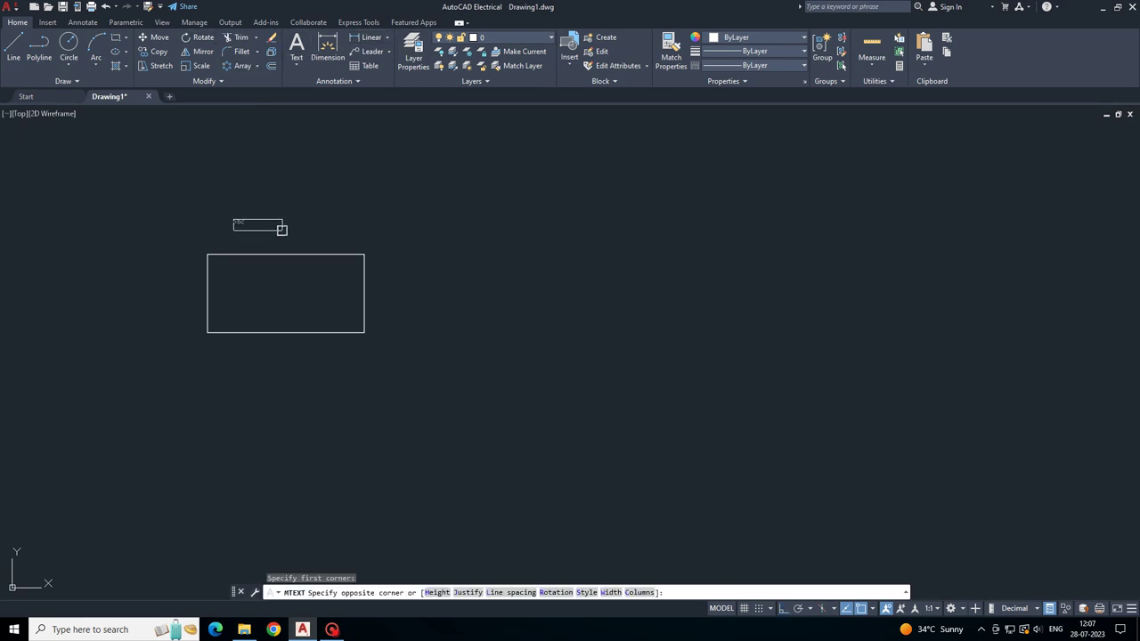
pyautogui.click(287, 231)
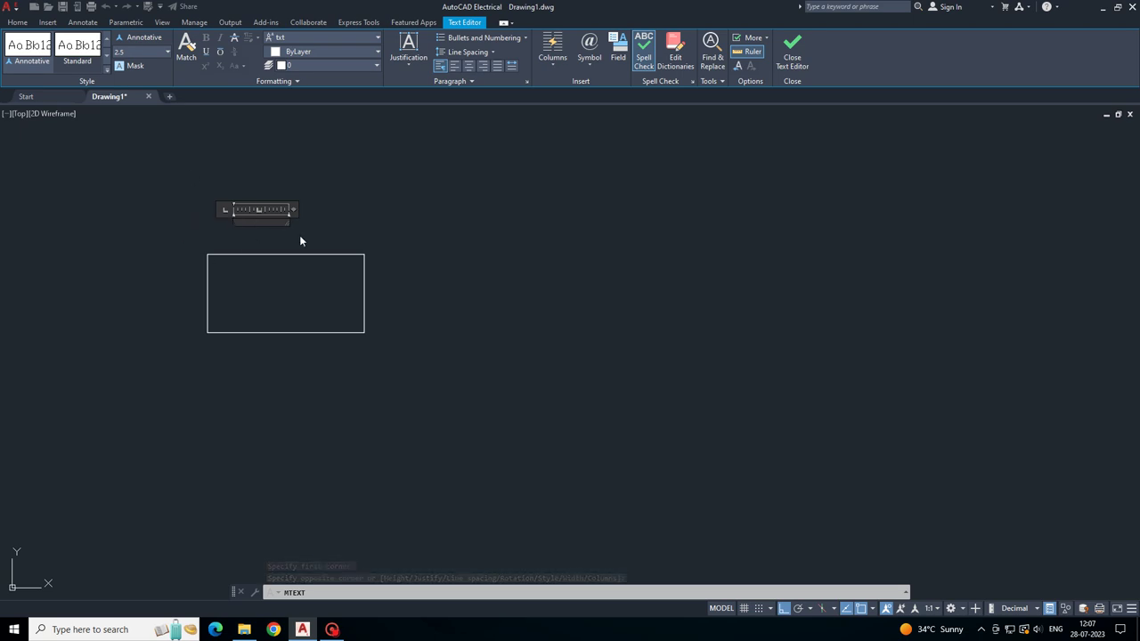
pyautogui.moveTo(285, 224); pyautogui.dragTo(298, 234)
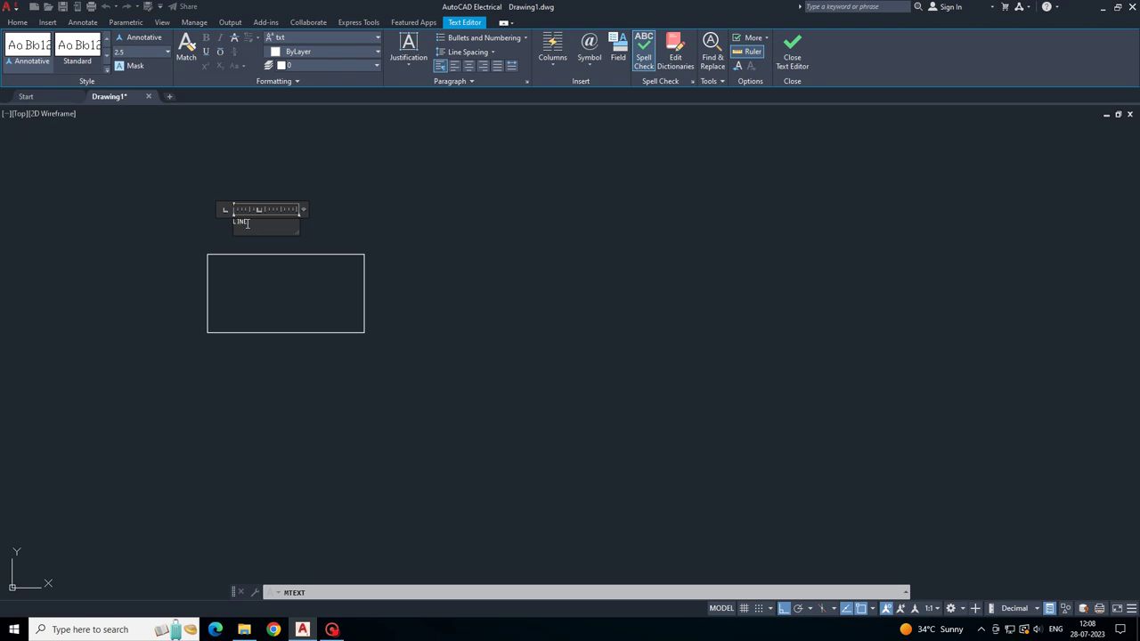
pyautogui.click(433, 217)
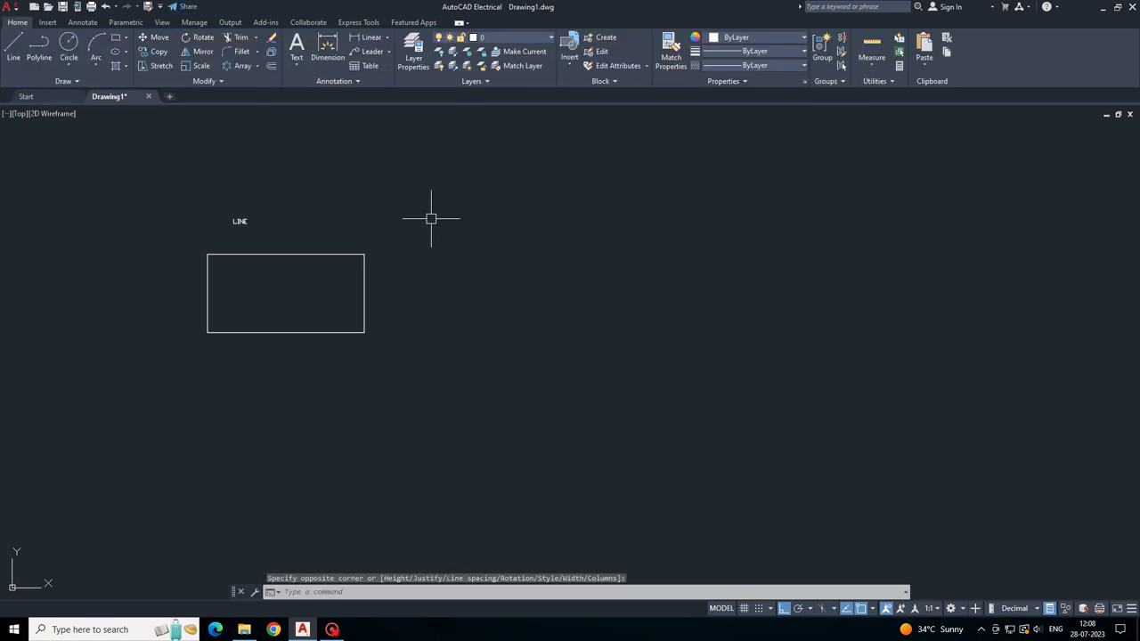
# - Move the LINE label so it sits centred above the rectangle
pyautogui.click(165, 246)
pyautogui.click(279, 236)
pyautogui.click(153, 37)
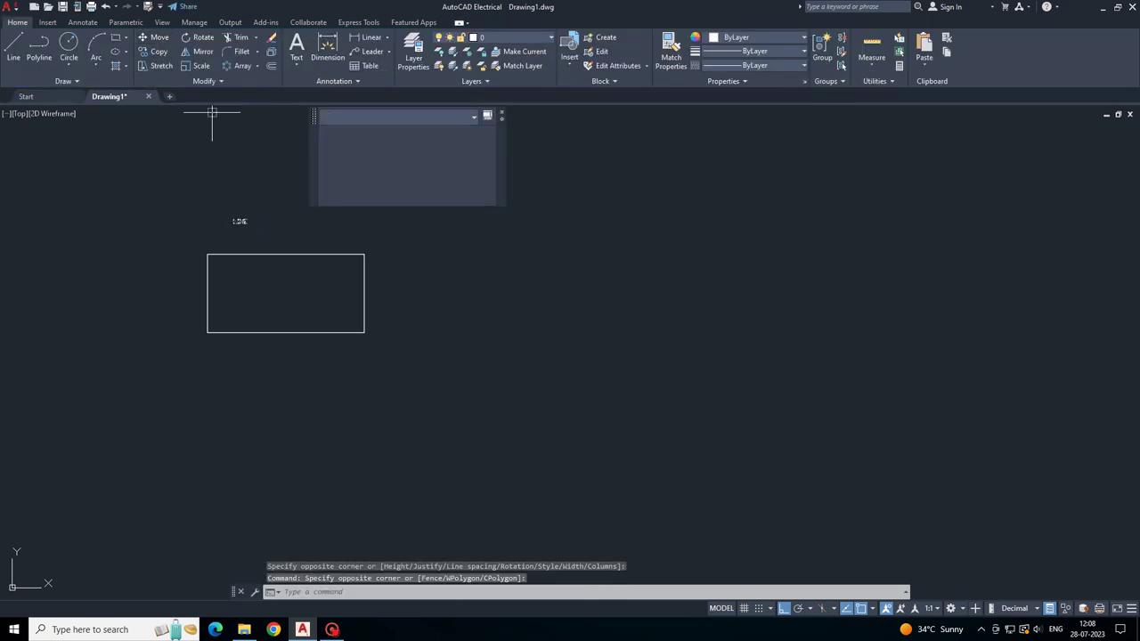
pyautogui.click(245, 218)
pyautogui.click(274, 217)
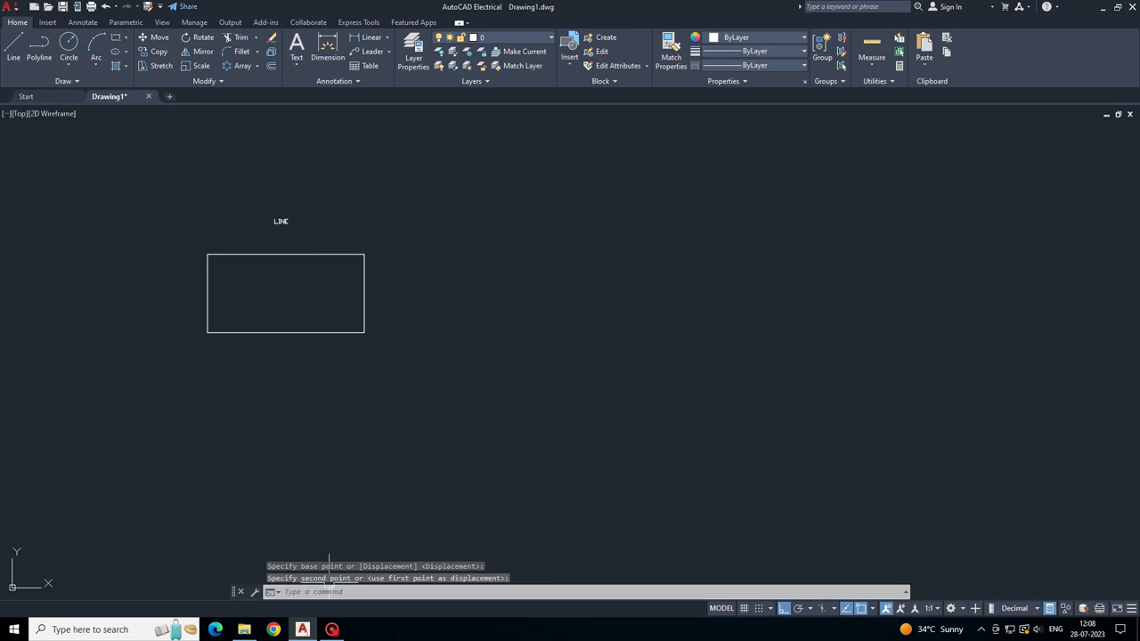
pyautogui.press('Escape')
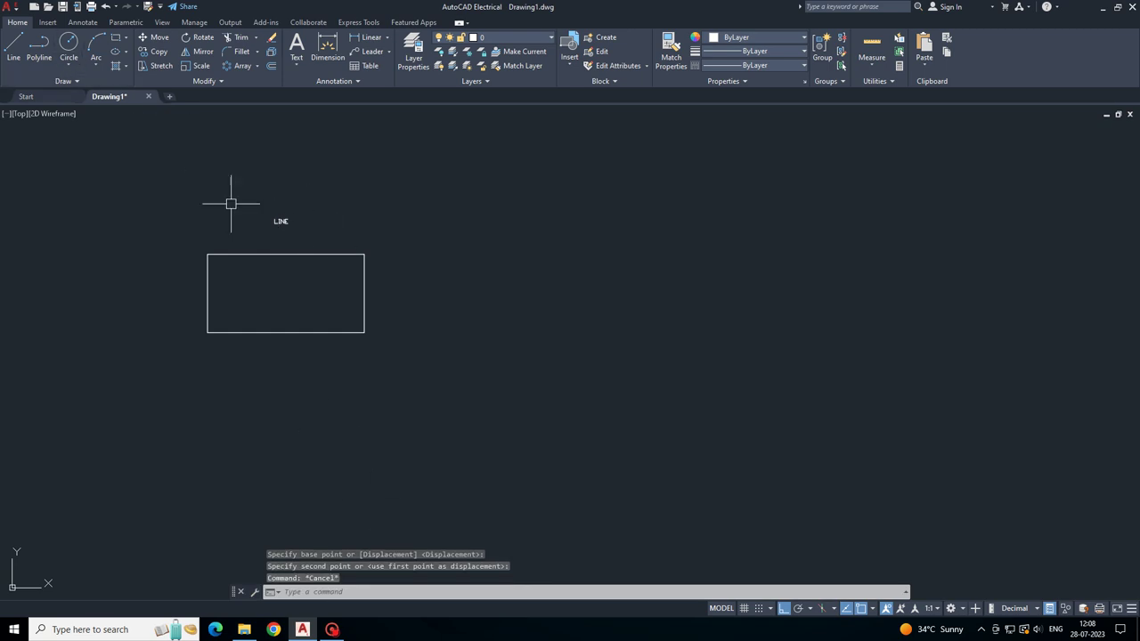
pyautogui.scroll(-4, 274, 246)
pyautogui.scroll(4, 273, 246)
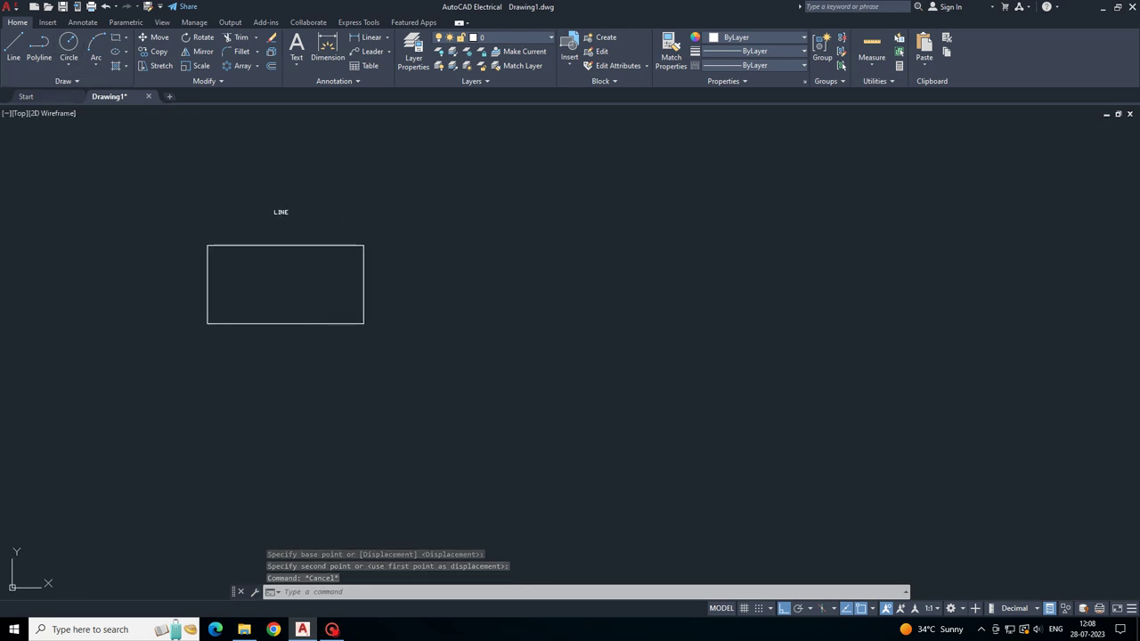
pyautogui.moveTo(304, 250); pyautogui.dragTo(285, 242, button='middle')
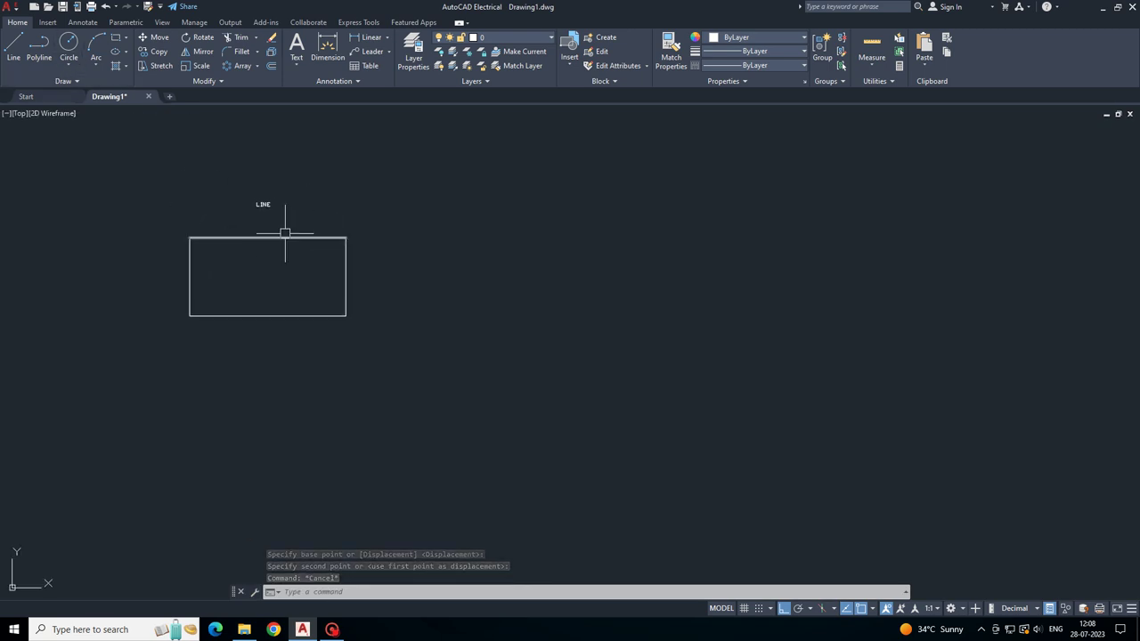
# - Draw a right-angled triangle polyline right of the rectangle, turning Ortho off for the slanted edge
pyautogui.click(42, 61)
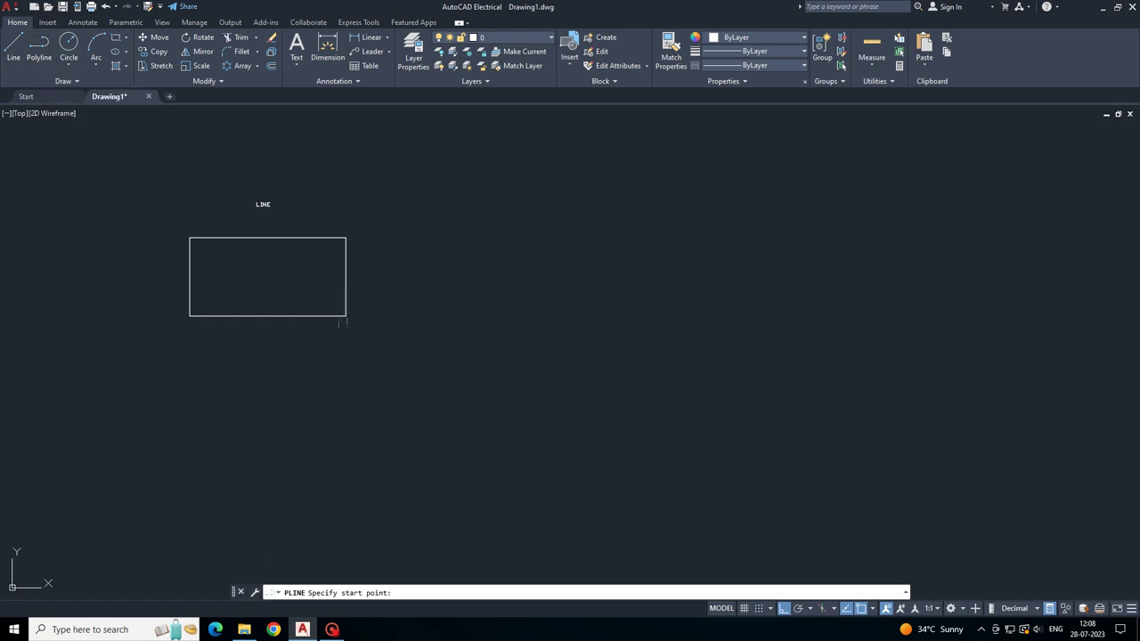
pyautogui.click(531, 325)
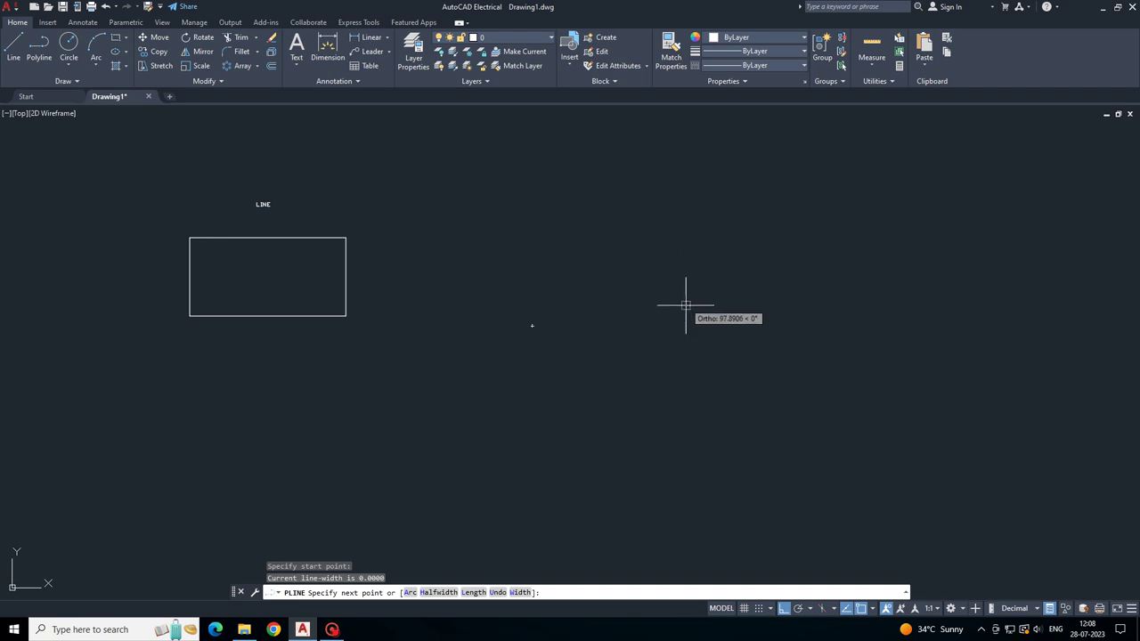
pyautogui.click(683, 326)
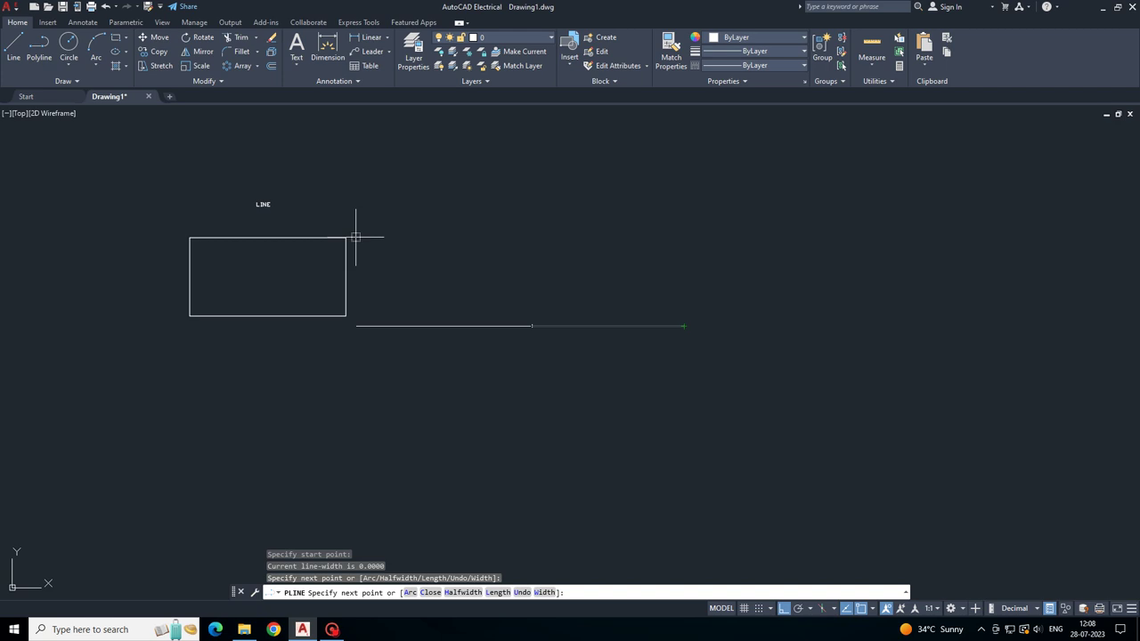
pyautogui.click(677, 256)
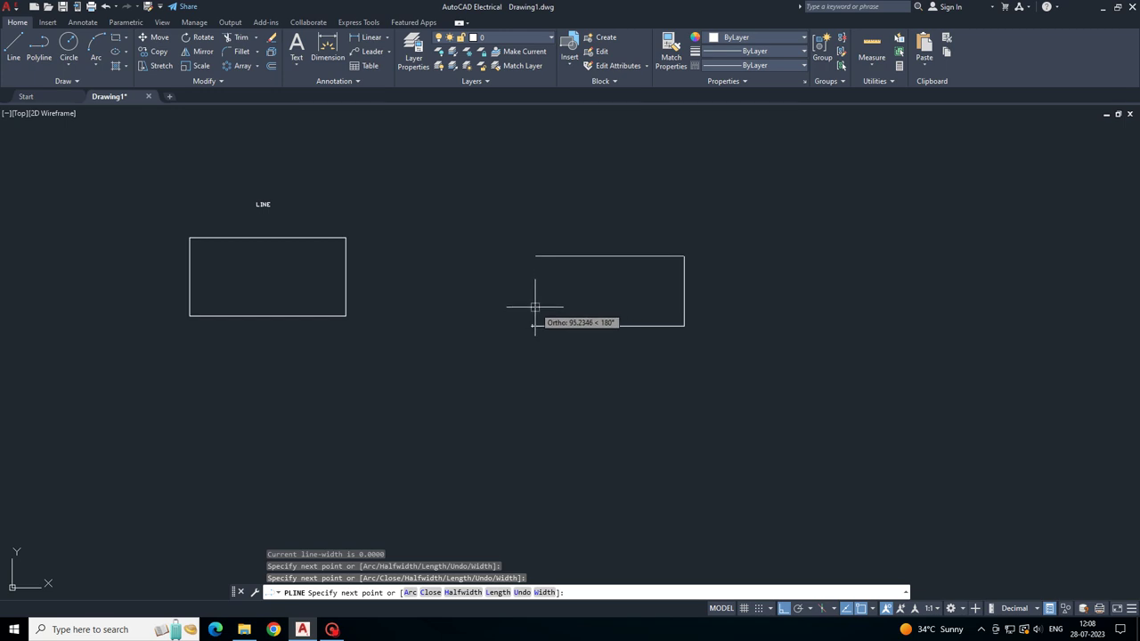
pyautogui.press('F8')
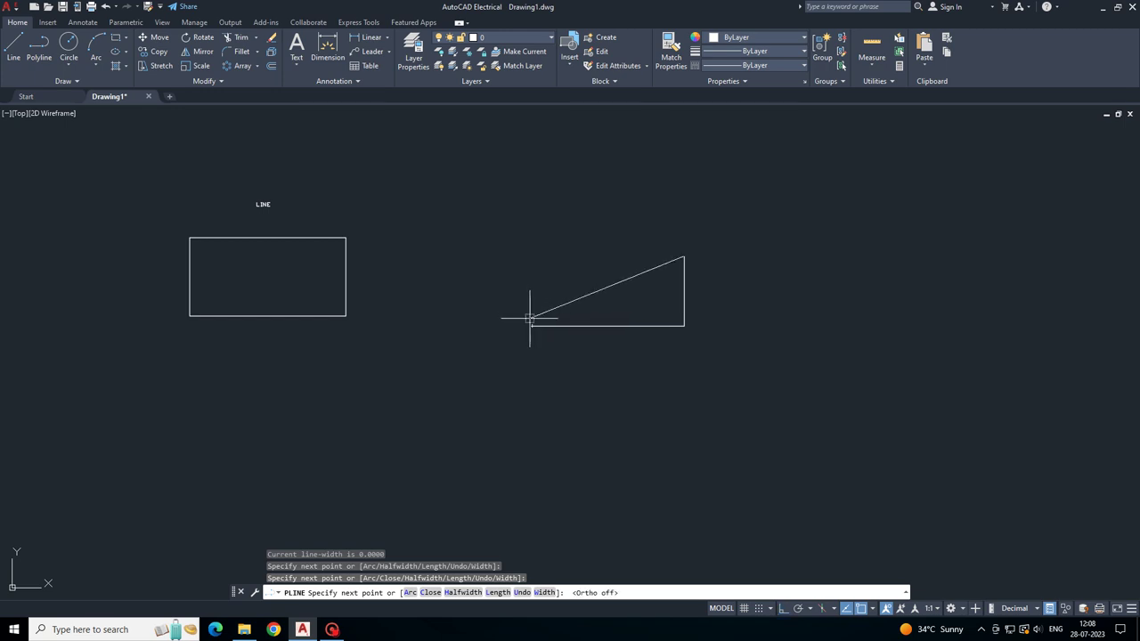
pyautogui.scroll(5, 532, 325)
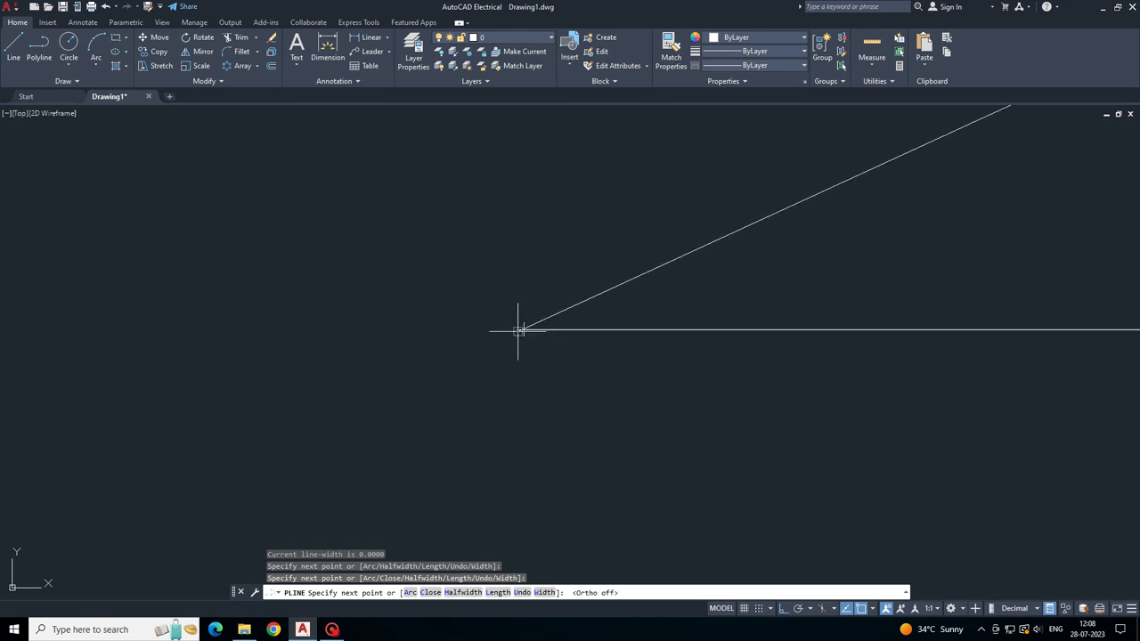
pyautogui.click(521, 328)
pyautogui.press('Escape')
pyautogui.scroll(-5, 547, 267)
pyautogui.moveTo(549, 288); pyautogui.dragTo(485, 295, button='middle')
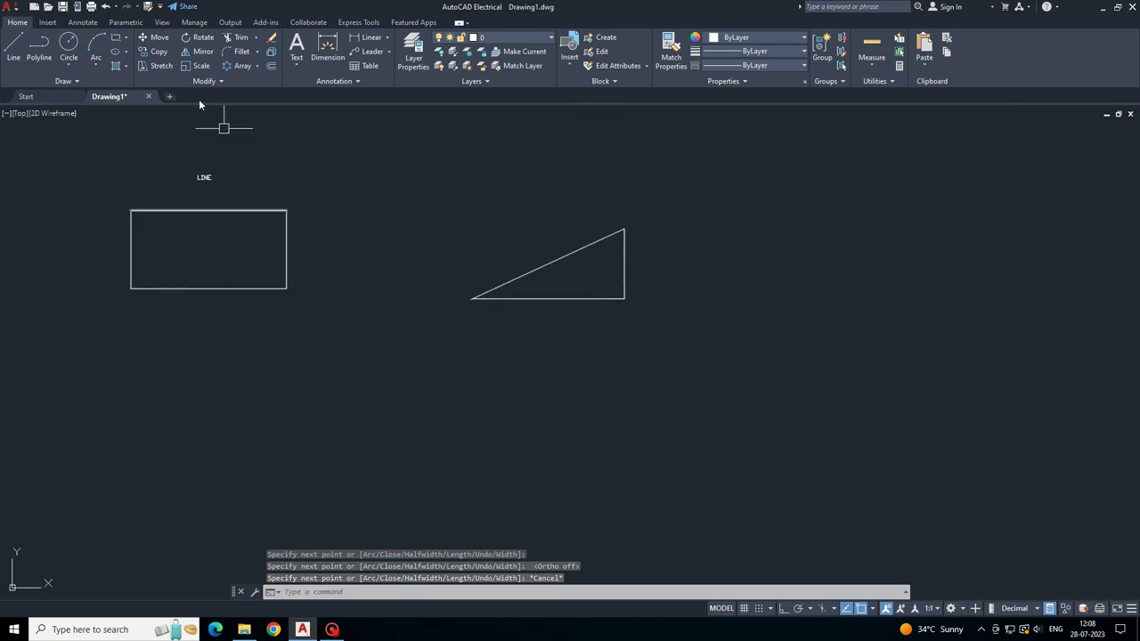
# - Copy the LINE label to a spot above the triangle
pyautogui.click(205, 178)
pyautogui.click(153, 51)
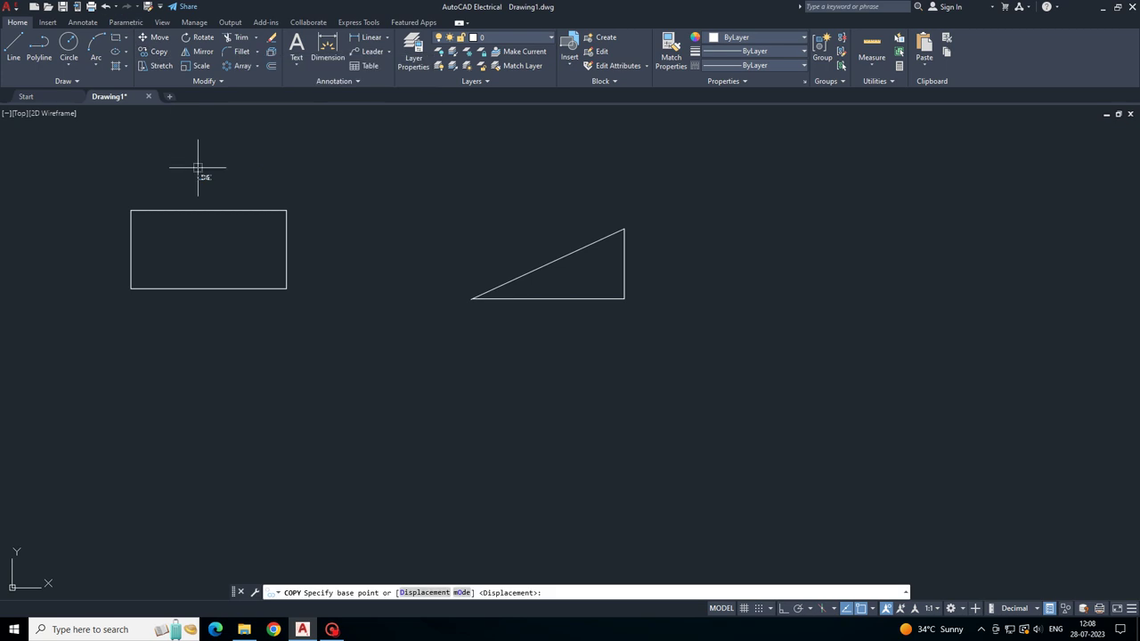
pyautogui.click(202, 173)
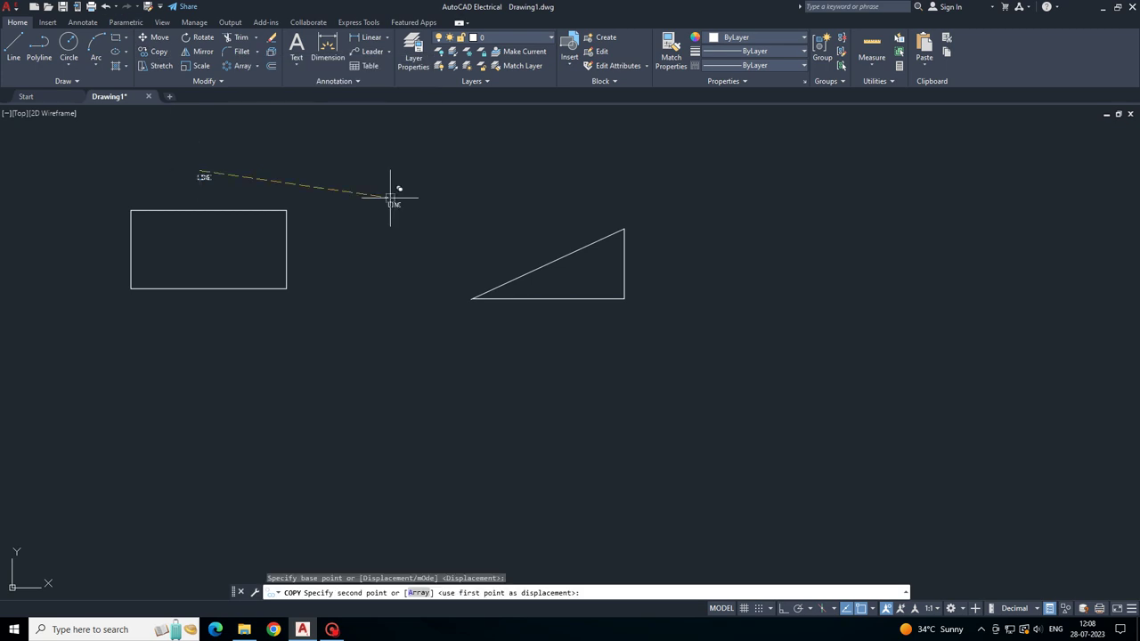
pyautogui.press('F8')
pyautogui.click(541, 183)
pyautogui.press('Escape')
# - Change the copied label's text to POLYLINE, correcting the spelling
pyautogui.click(545, 177)
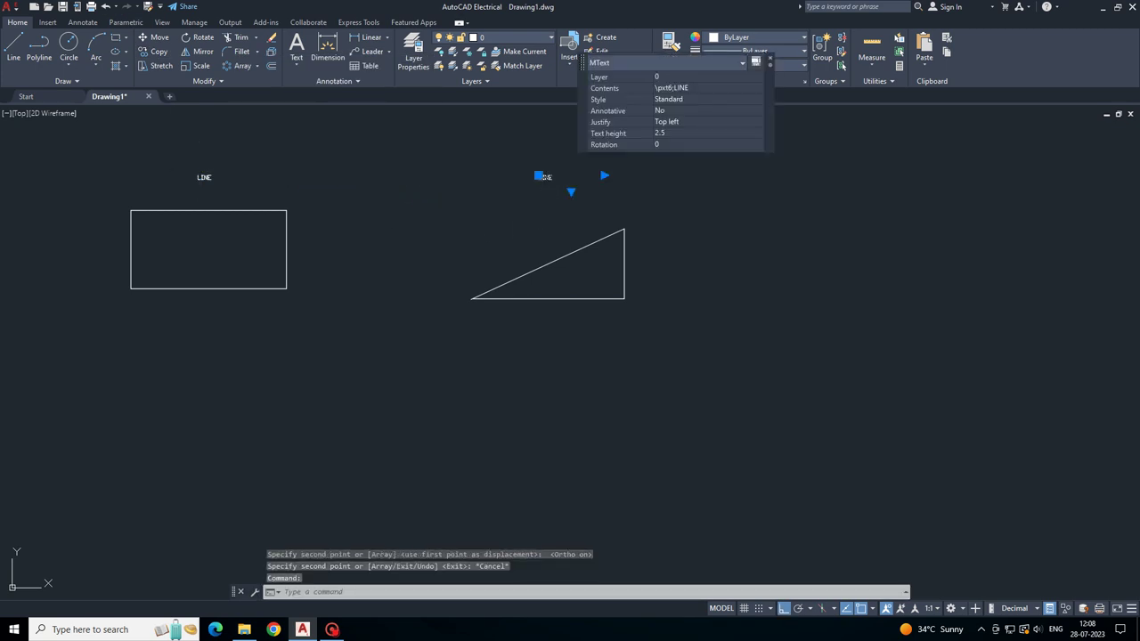
pyautogui.doubleClick(545, 177)
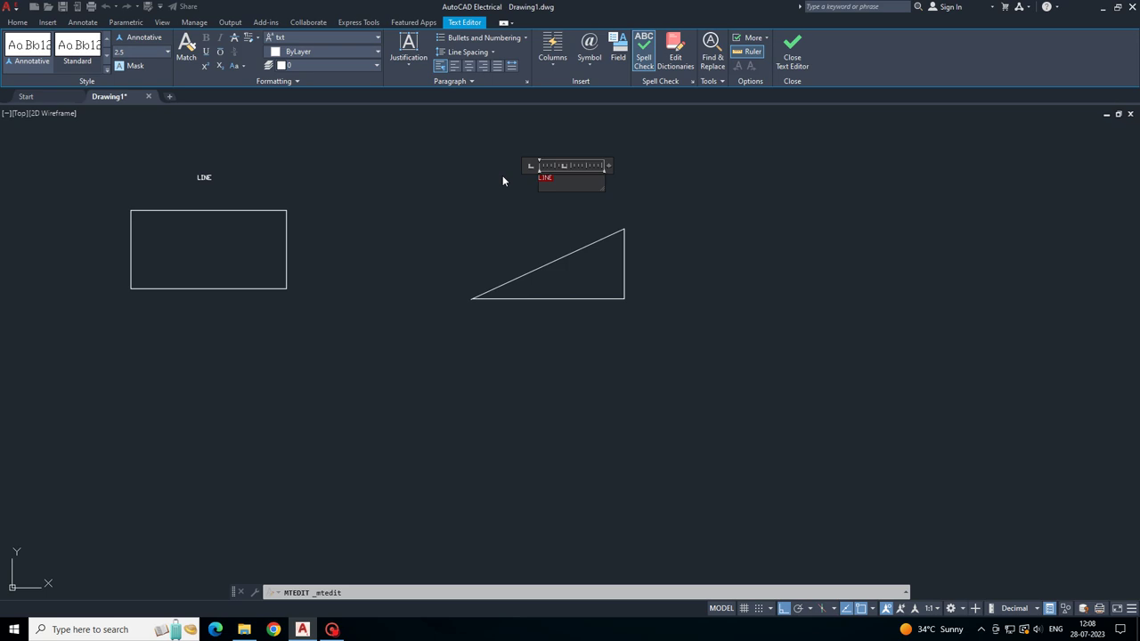
pyautogui.write('POL')
pyautogui.write('YLINE')
pyautogui.click(503, 181)
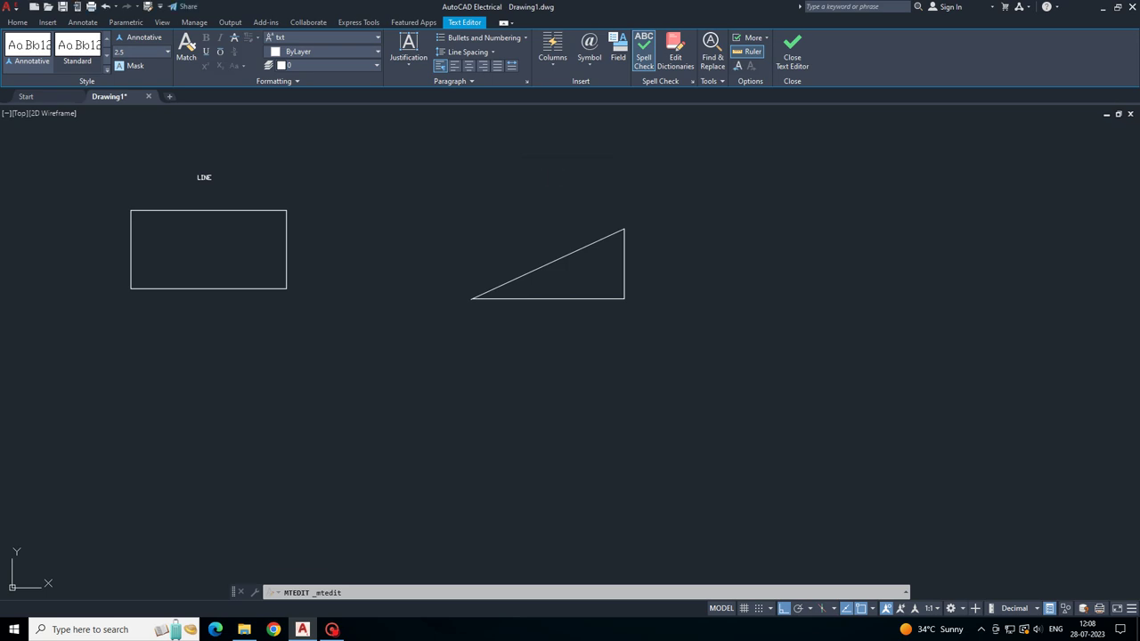
pyautogui.click(559, 177)
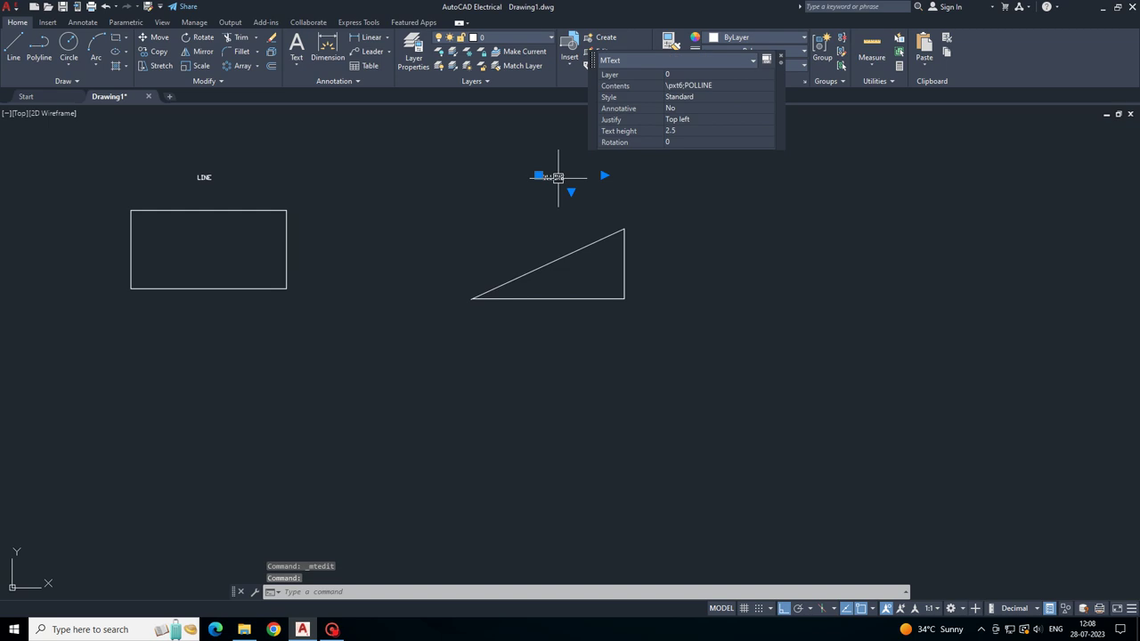
pyautogui.doubleClick(547, 177)
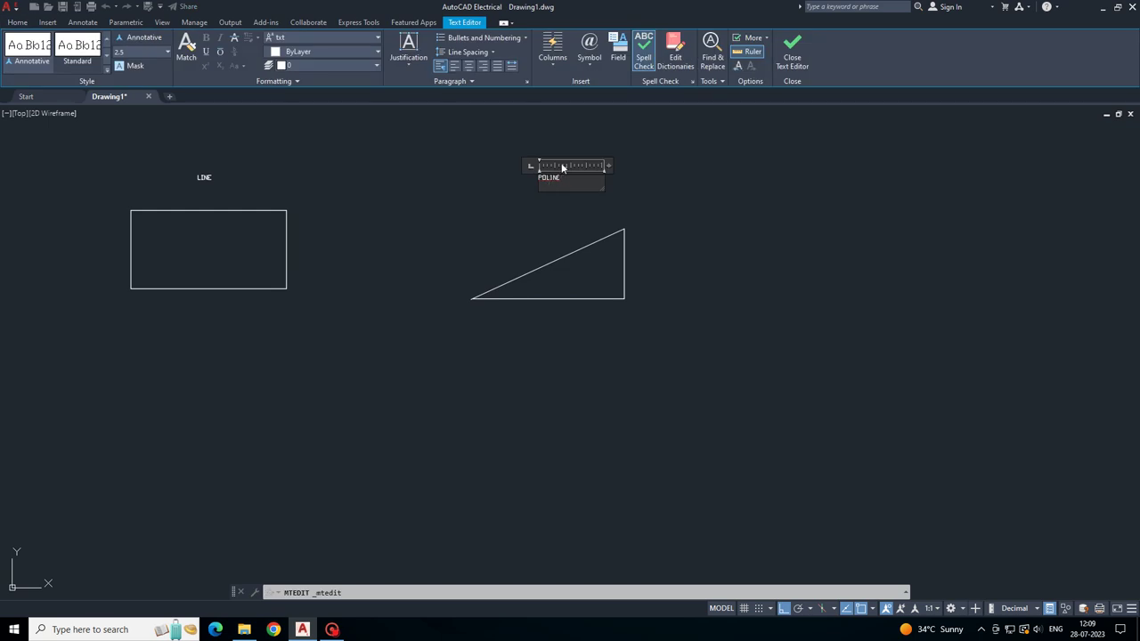
pyautogui.write('Y')
pyautogui.click(495, 229)
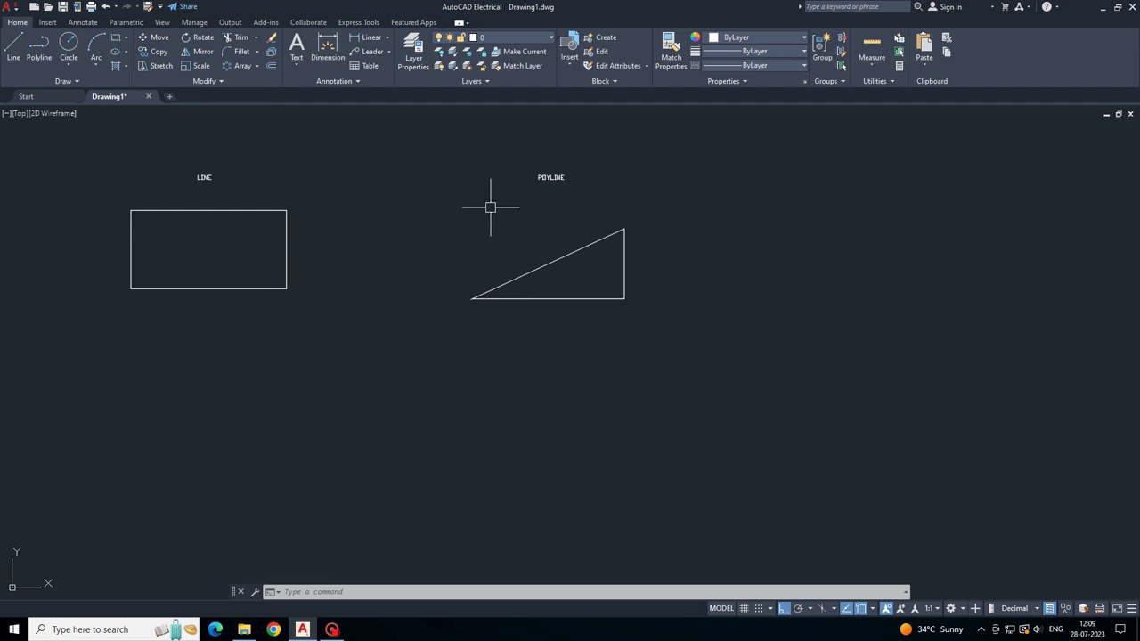
# - Draw a circle of radius 15 to the right of the triangle
pyautogui.click(69, 64)
pyautogui.click(78, 80)
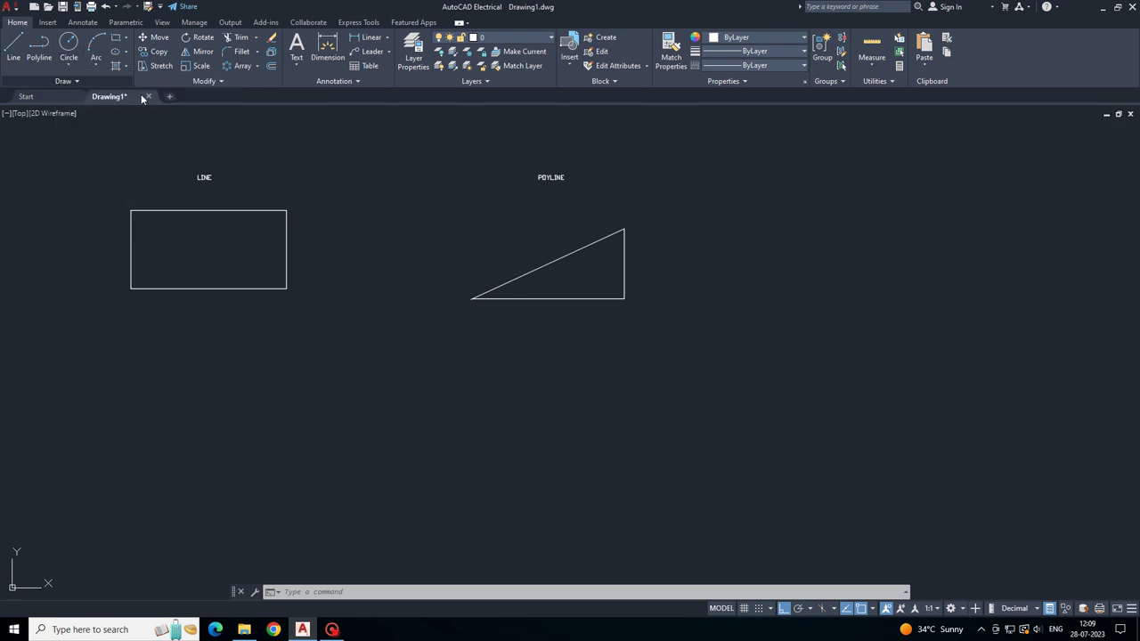
pyautogui.click(762, 262)
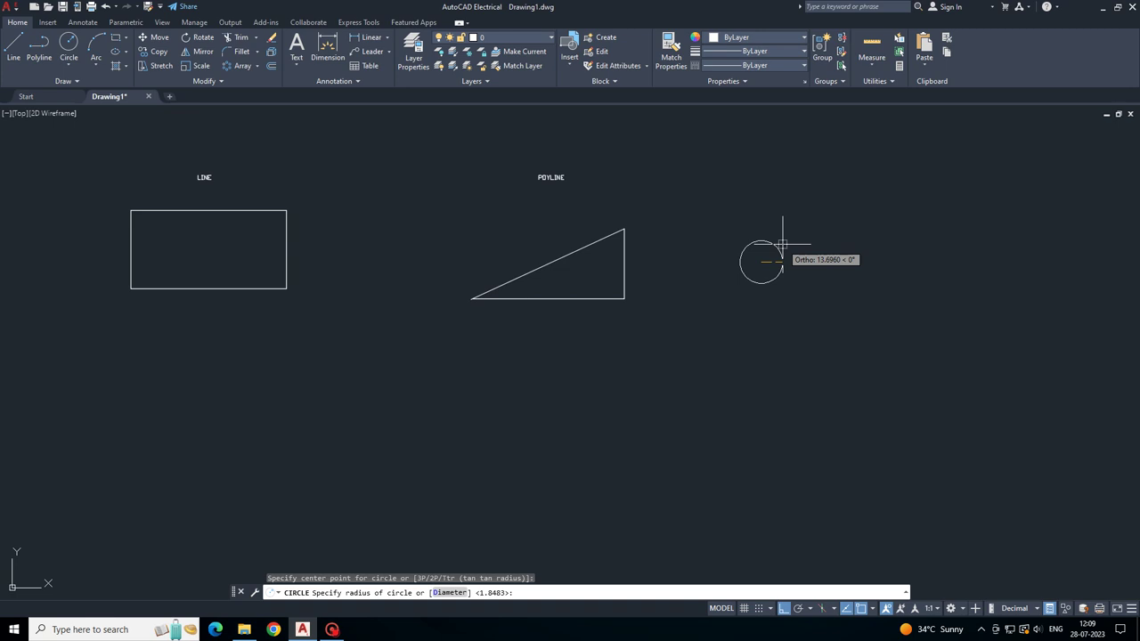
pyautogui.write('15')
pyautogui.press('Return')
pyautogui.moveTo(781, 246); pyautogui.dragTo(505, 256, button='middle')
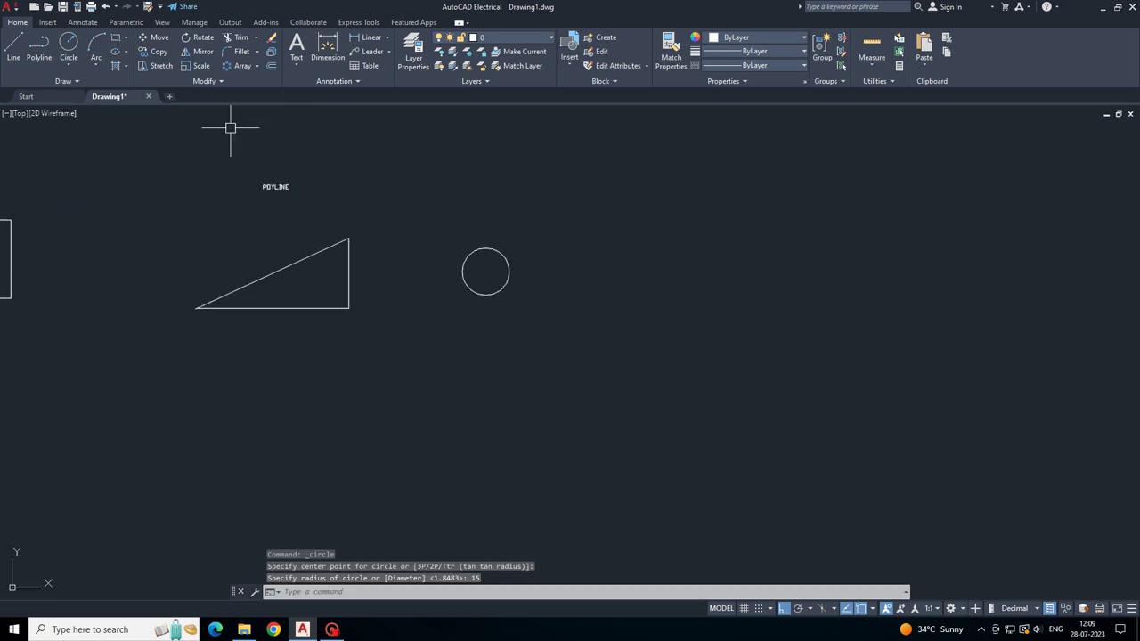
# - Draw a second circle of diameter 15 beside the first
pyautogui.click(69, 64)
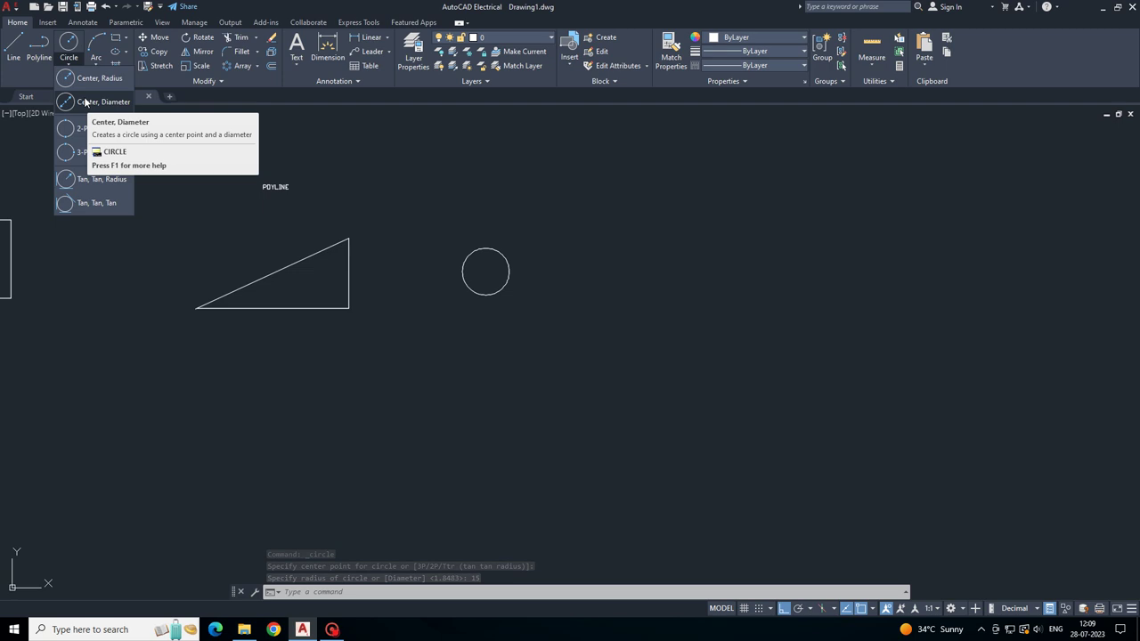
pyautogui.moveTo(104, 101)
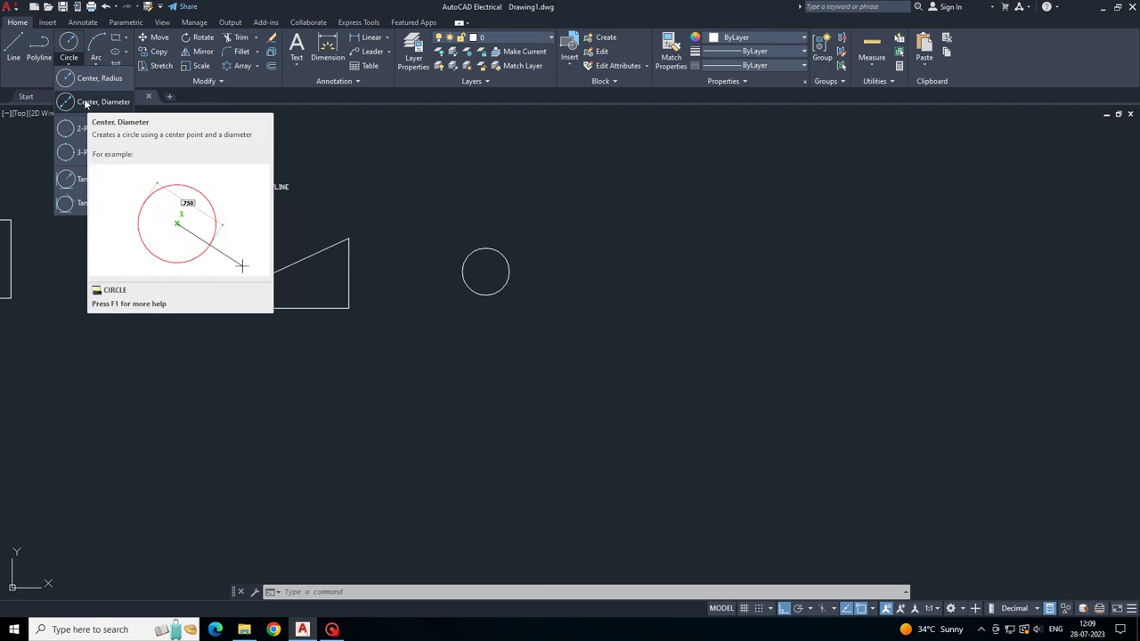
pyautogui.click(86, 103)
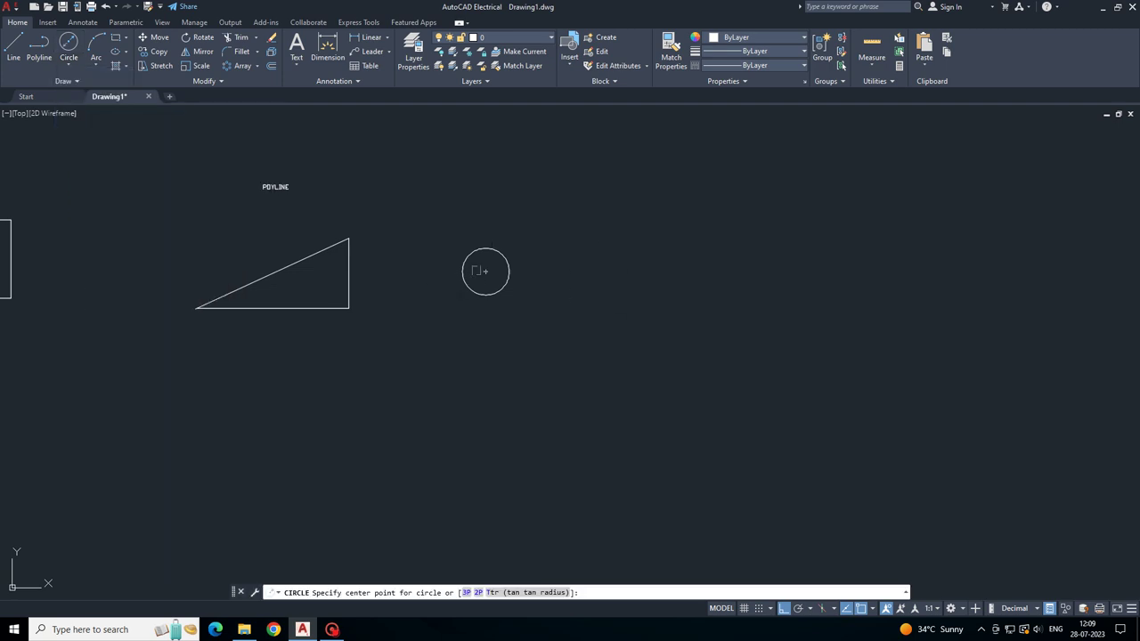
pyautogui.click(629, 272)
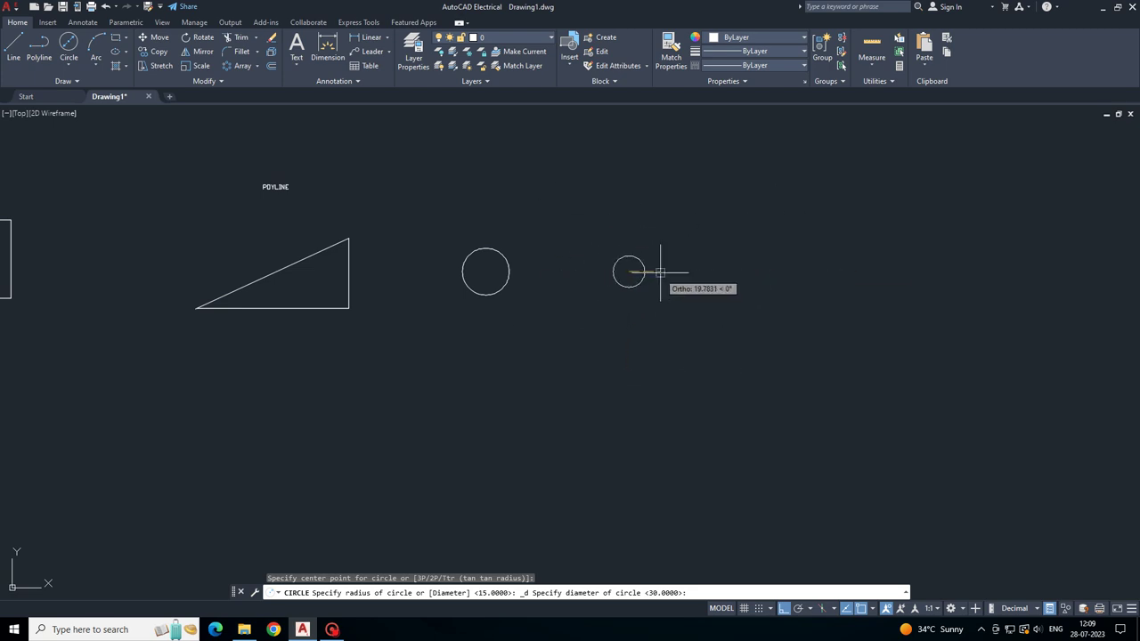
pyautogui.write('15')
pyautogui.press('Return')
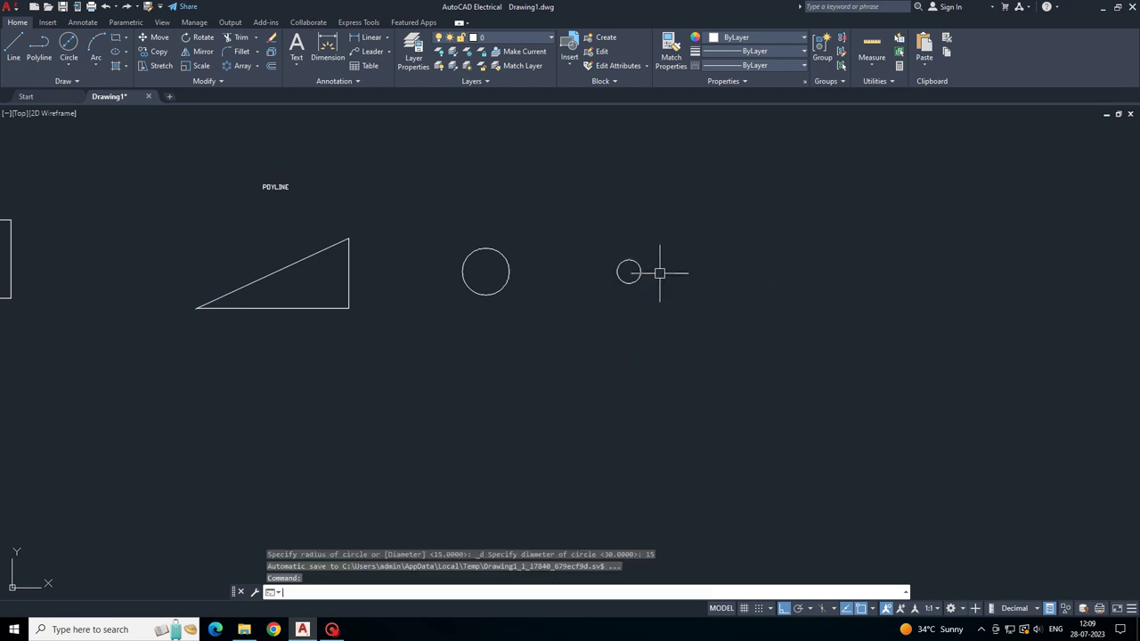
# - Draw a two-point circle next to the diameter circle
pyautogui.click(69, 65)
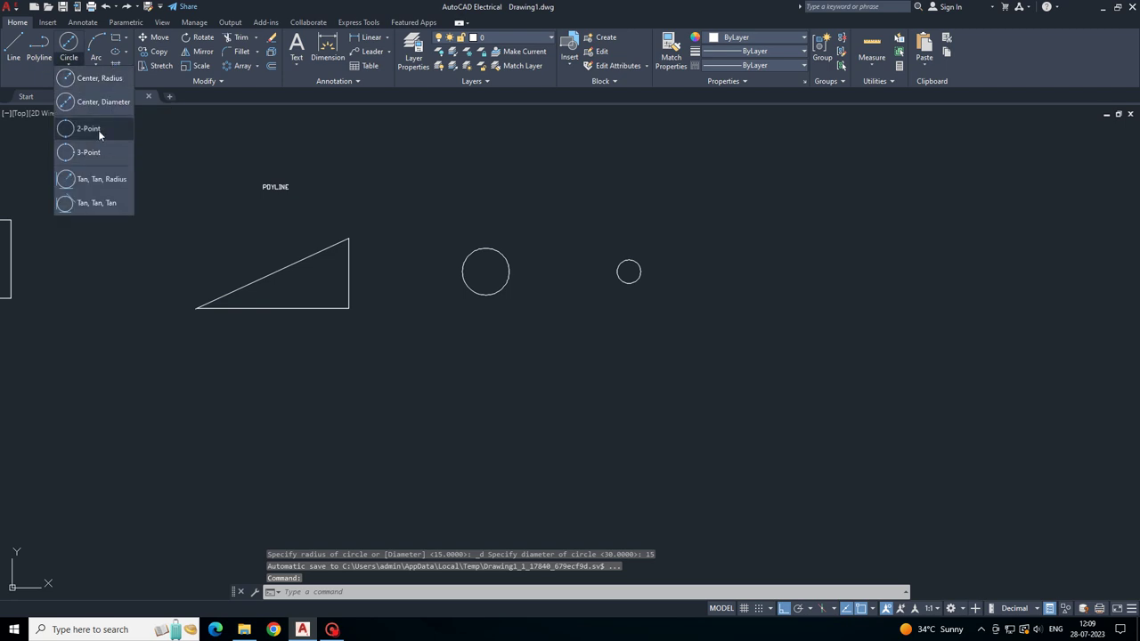
pyautogui.click(100, 133)
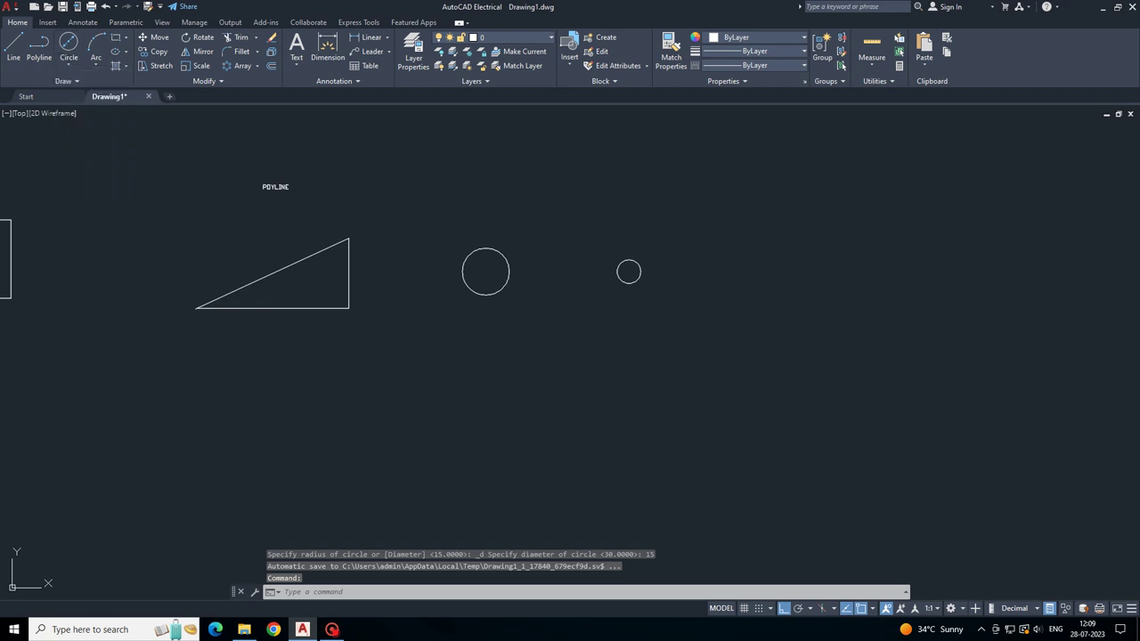
pyautogui.click(706, 272)
pyautogui.click(764, 268)
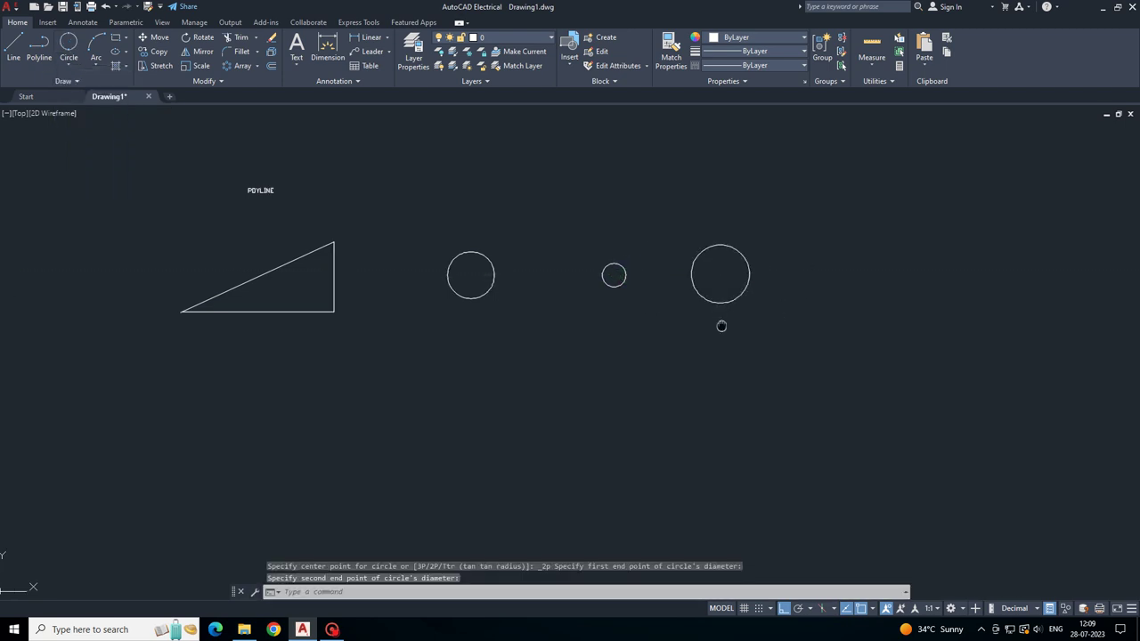
pyautogui.moveTo(720, 323); pyautogui.dragTo(600, 344, button='middle')
# - Draw a three-point circle beneath the row of circles
pyautogui.click(75, 63)
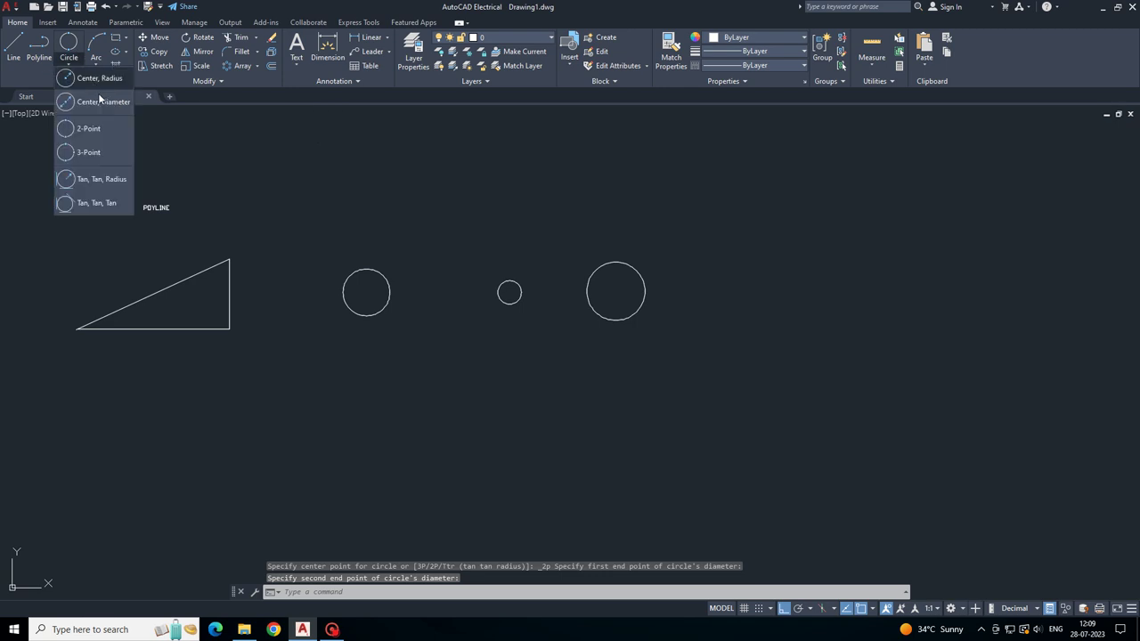
pyautogui.click(87, 158)
pyautogui.scroll(-4, 498, 182)
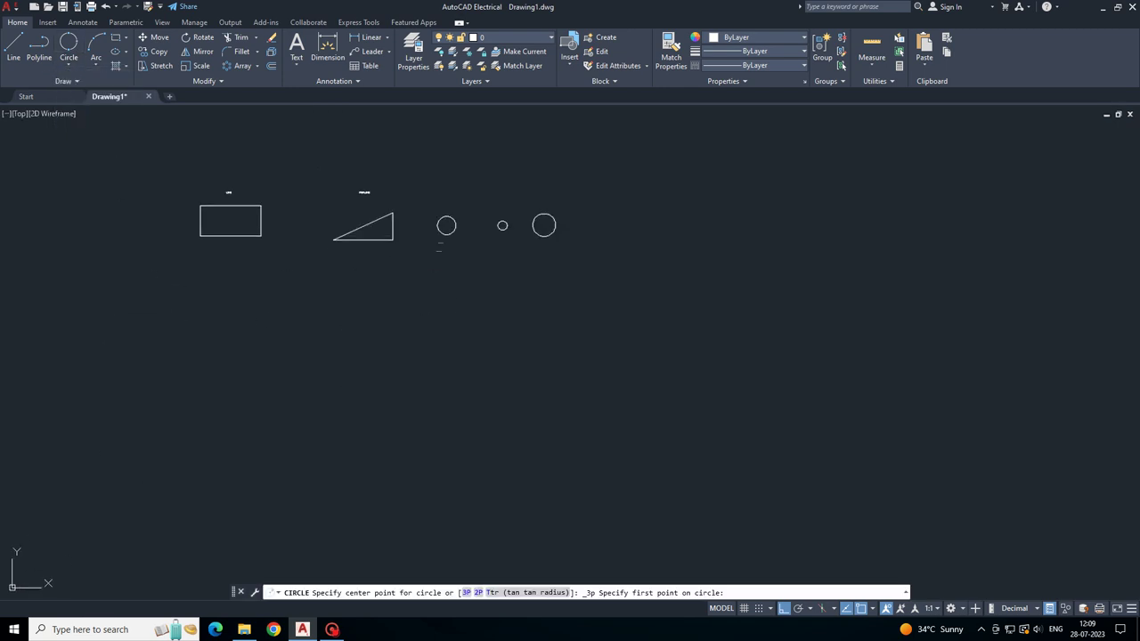
pyautogui.click(439, 271)
pyautogui.click(458, 287)
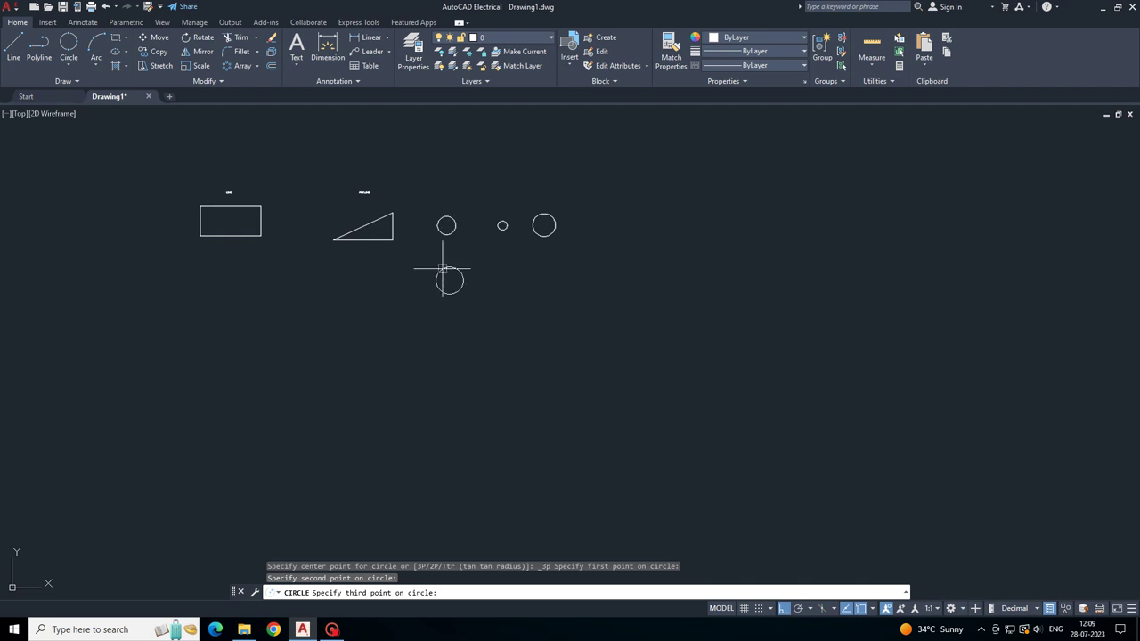
pyautogui.click(444, 266)
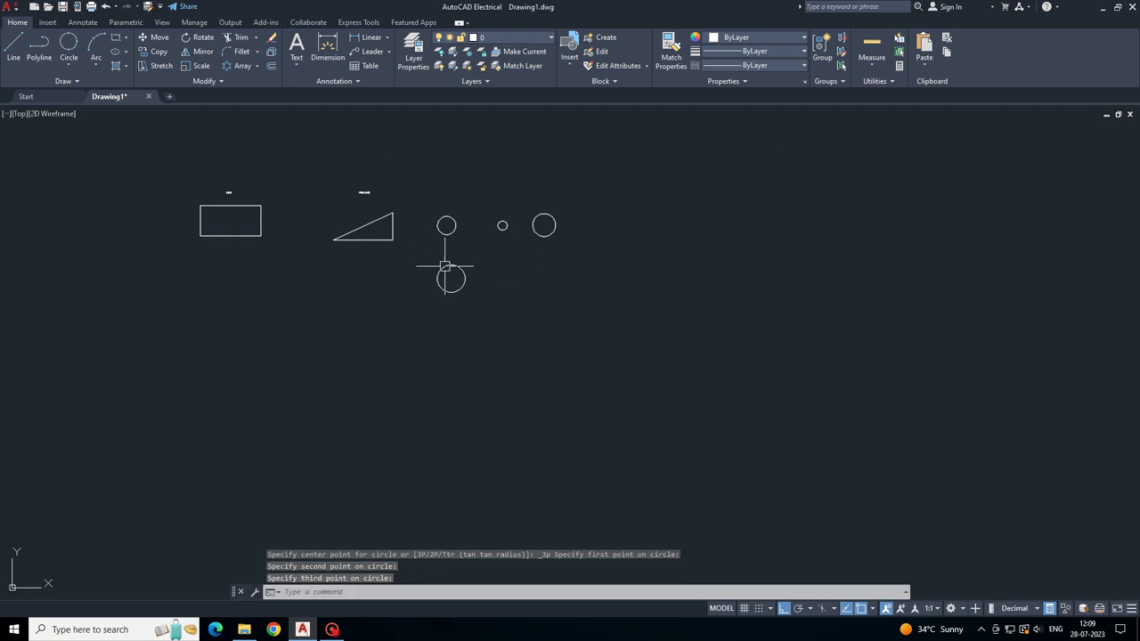
pyautogui.click(68, 65)
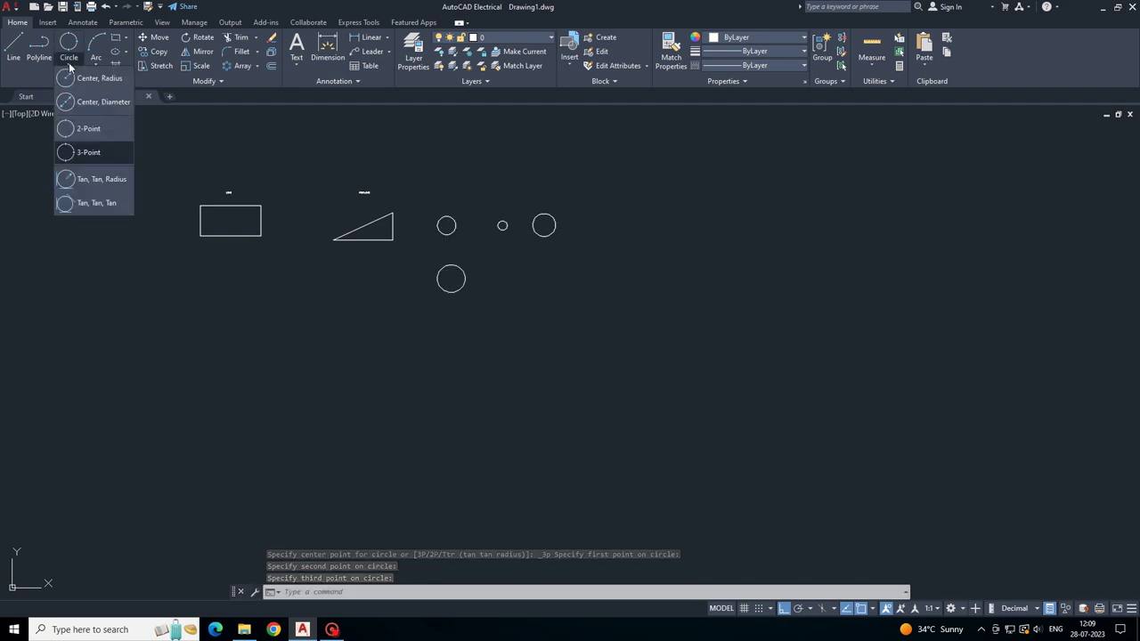
# - Draw a closed line rectangle in the empty space below the shapes
pyautogui.click(86, 178)
pyautogui.moveTo(333, 220); pyautogui.dragTo(354, 234, button='middle')
pyautogui.scroll(4, 354, 233)
pyautogui.moveTo(508, 267); pyautogui.dragTo(337, 259, button='middle')
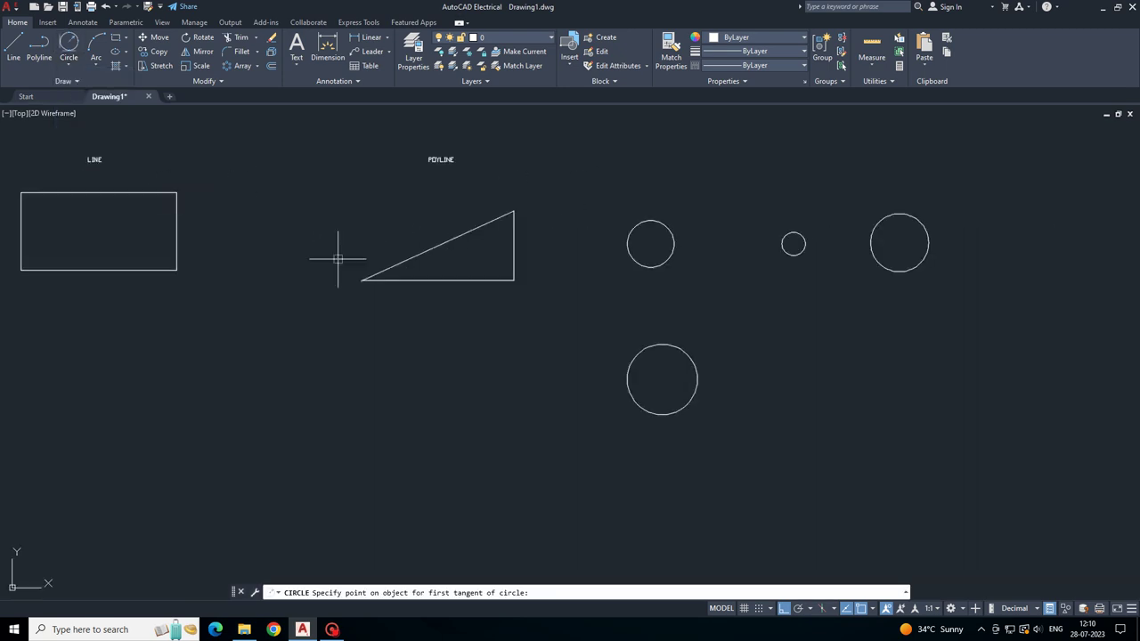
pyautogui.moveTo(494, 311); pyautogui.dragTo(478, 254, button='middle')
pyautogui.moveTo(114, 134); pyautogui.dragTo(234, 179, button='middle')
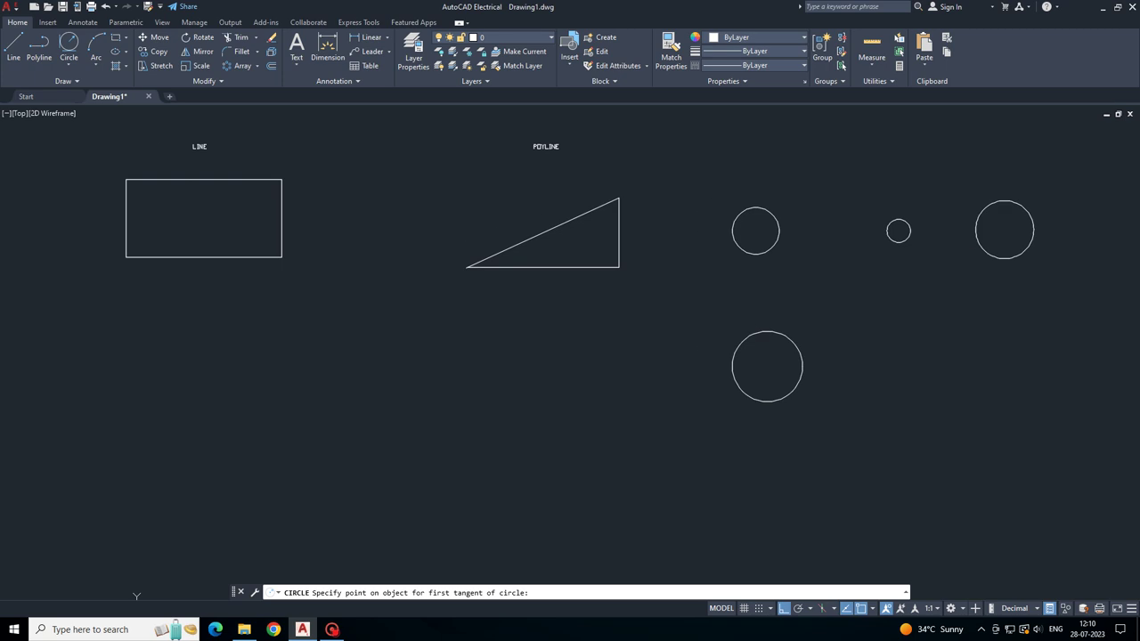
pyautogui.moveTo(511, 344); pyautogui.dragTo(452, 237, button='middle')
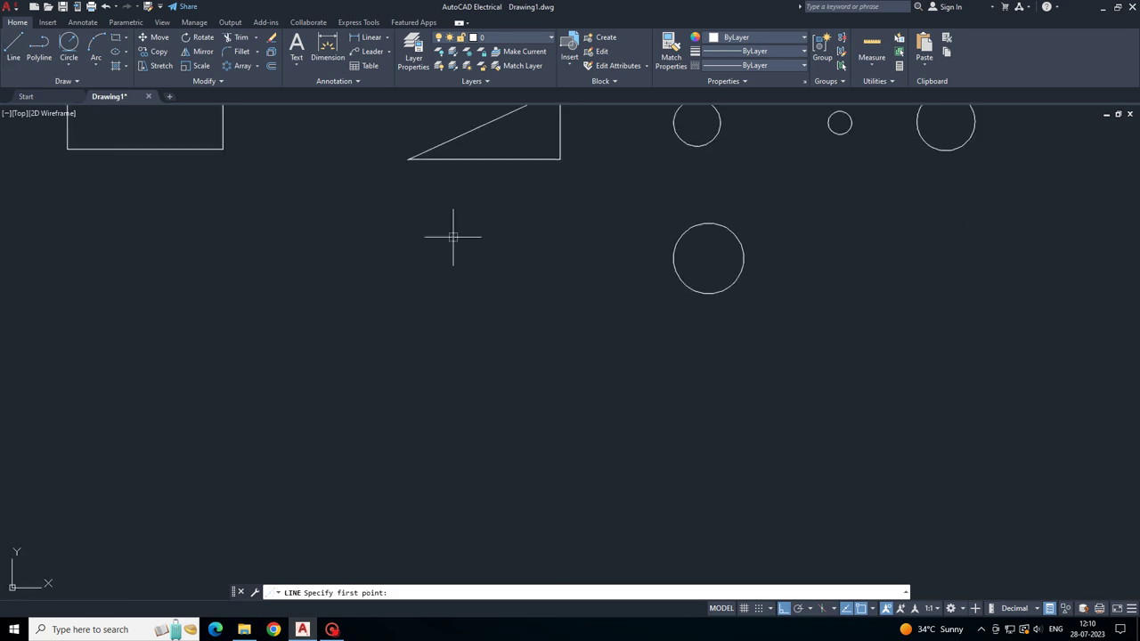
pyautogui.click(395, 285)
pyautogui.click(394, 353)
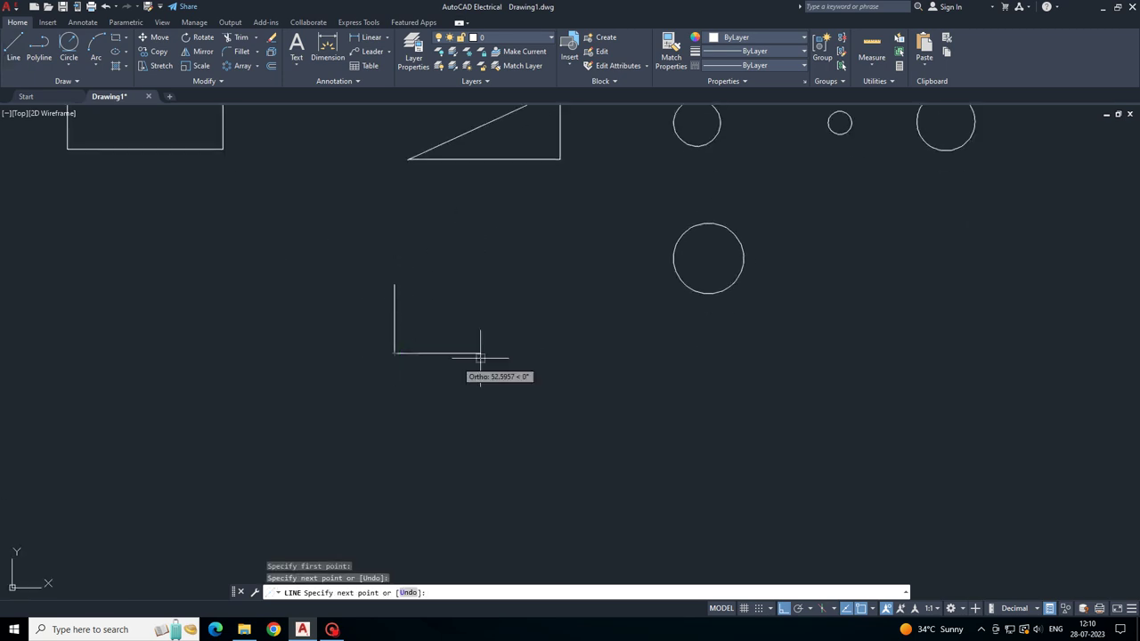
pyautogui.click(530, 353)
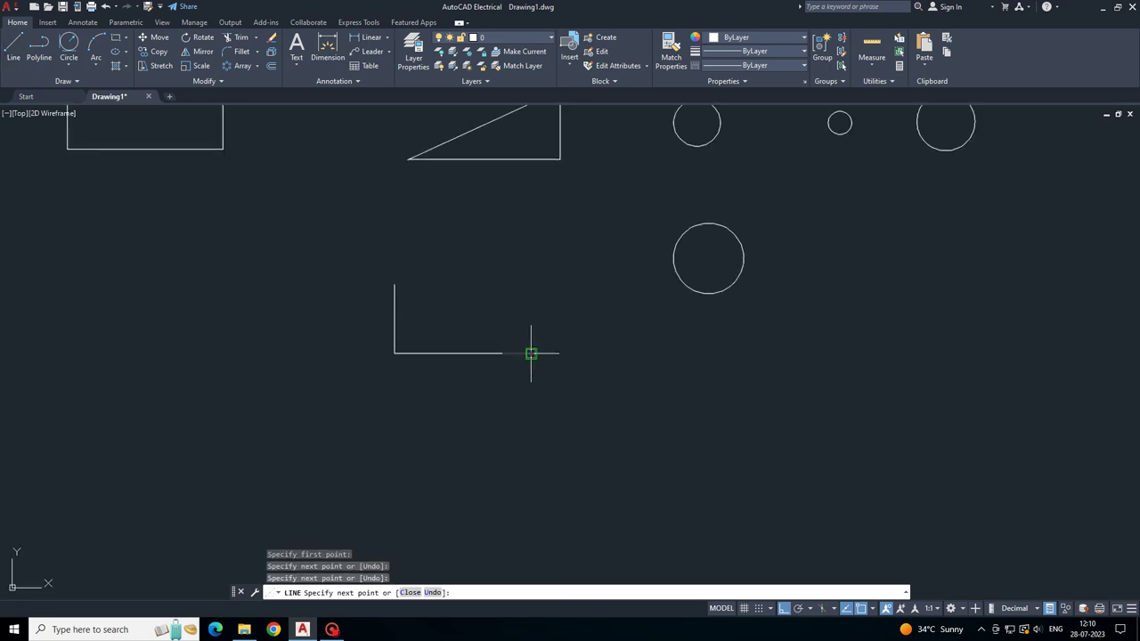
pyautogui.click(527, 289)
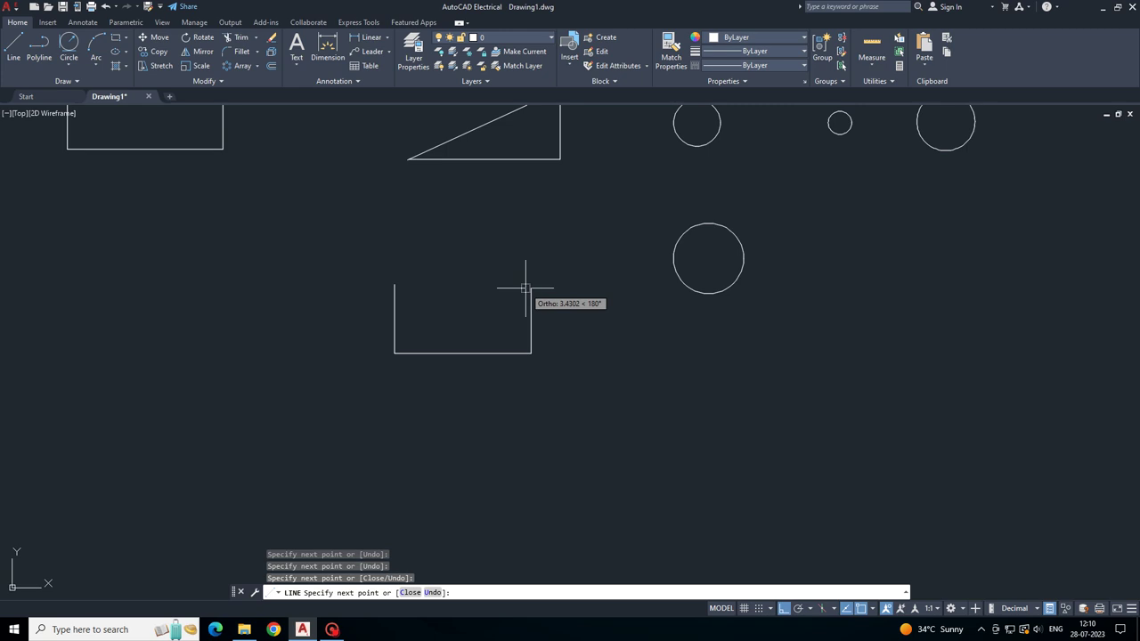
pyautogui.click(395, 284)
pyautogui.press('Escape')
# - Fit a tan-tan-radius circle into the rectangle's corner, touching its left and bottom edges
pyautogui.moveTo(401, 320); pyautogui.dragTo(409, 327, button='middle')
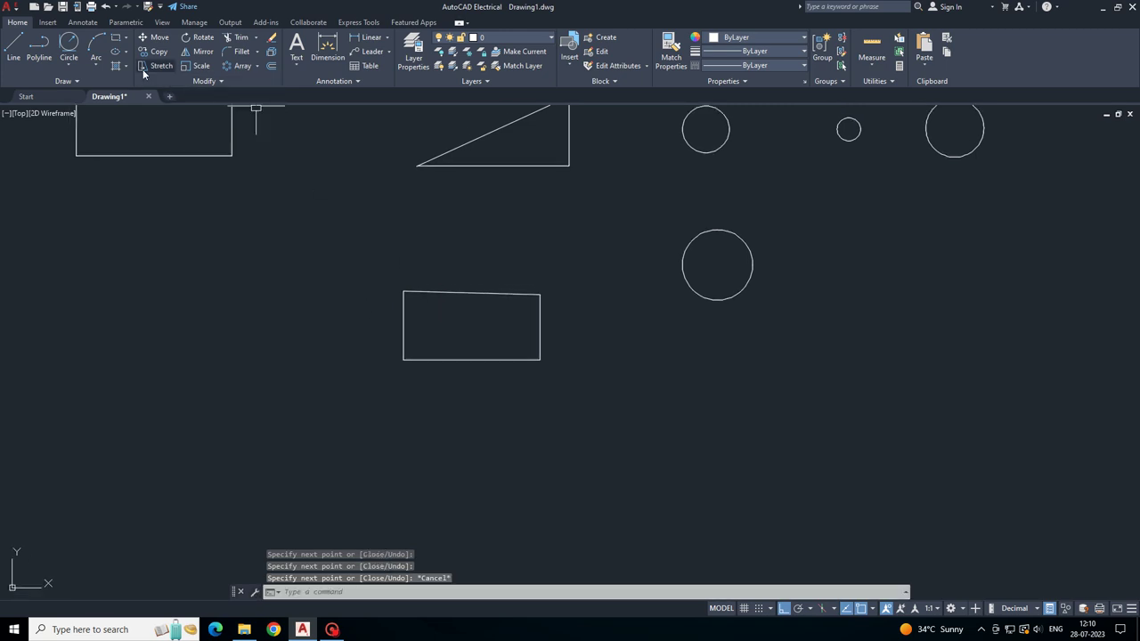
pyautogui.click(68, 48)
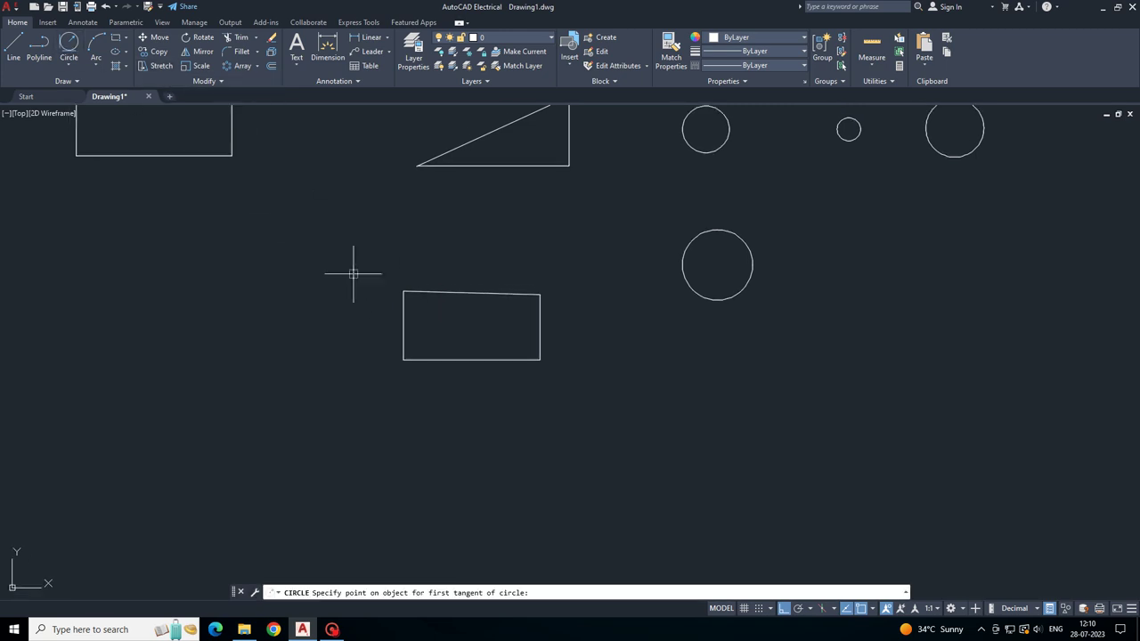
pyautogui.click(405, 331)
pyautogui.click(424, 360)
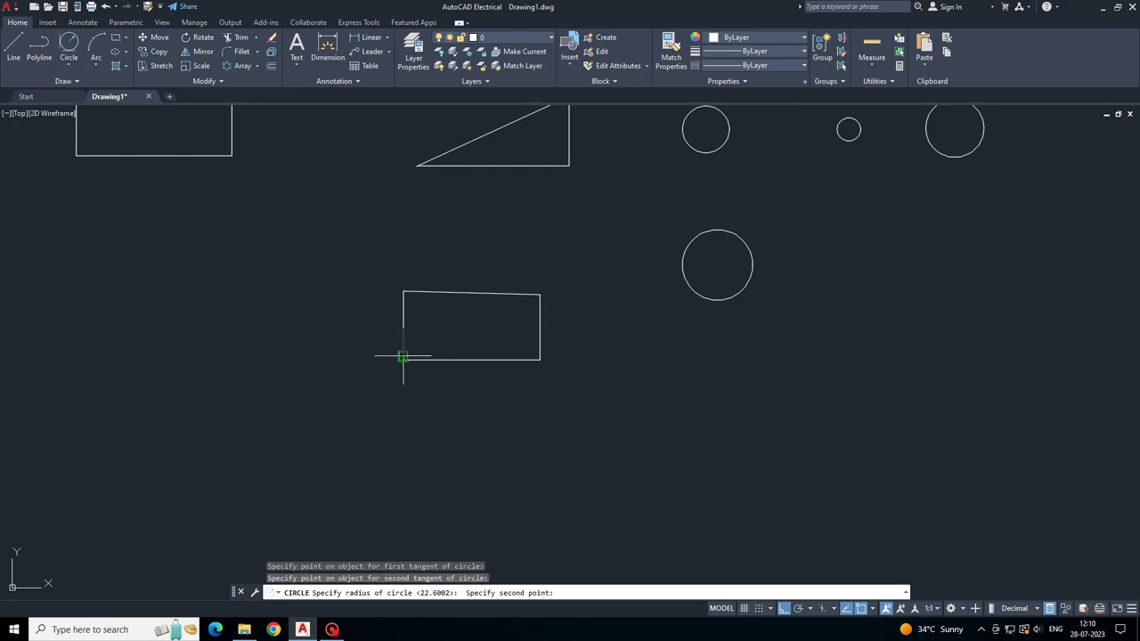
pyautogui.click(418, 345)
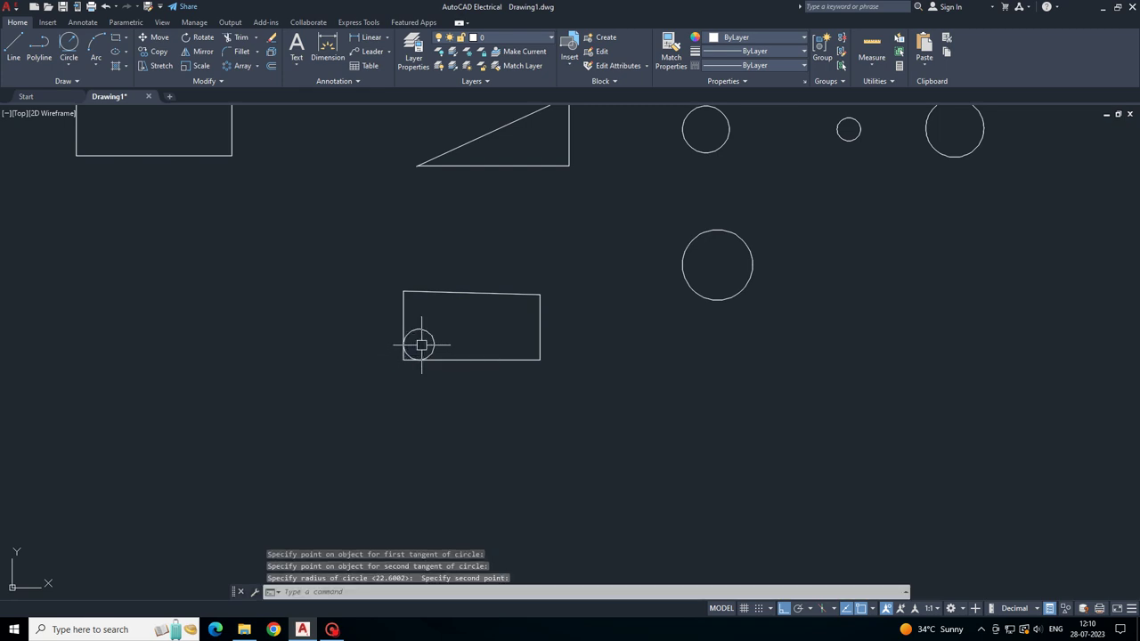
pyautogui.scroll(4, 448, 341)
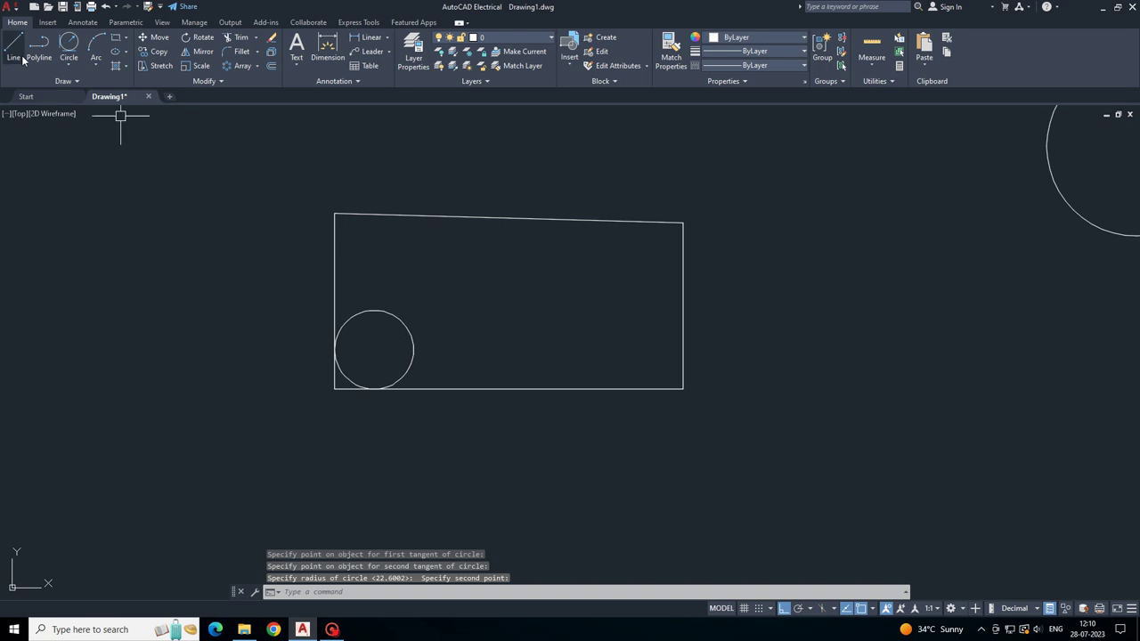
pyautogui.click(68, 62)
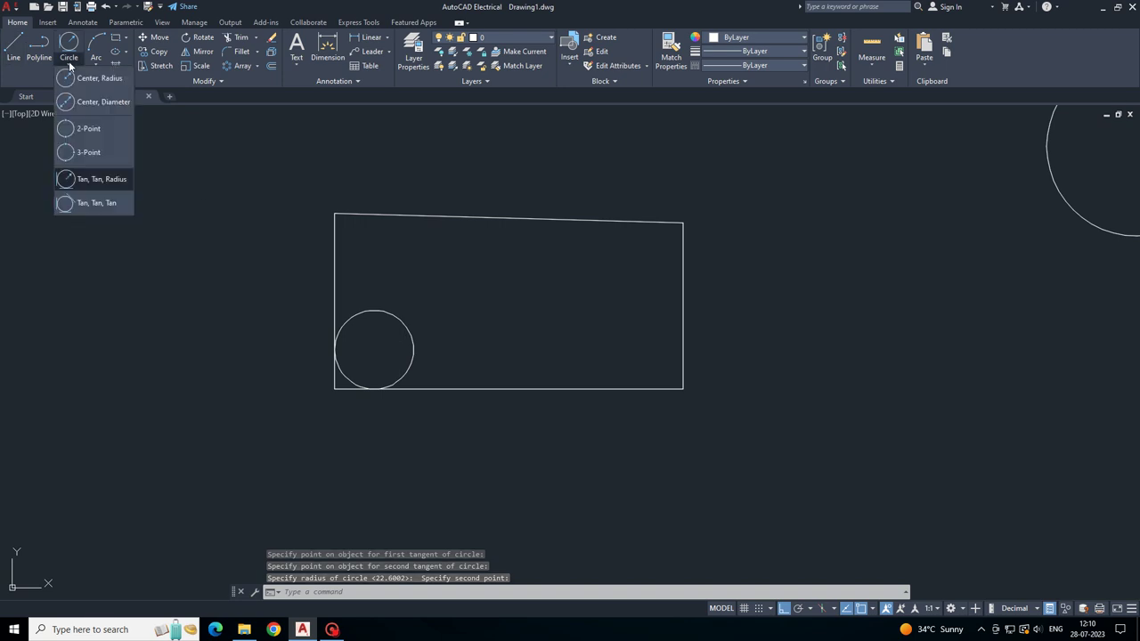
# - Attempt a tan-tan-tan circle on the triangle's base, vertical and slanted sides
pyautogui.click(94, 203)
pyautogui.scroll(-4, 305, 261)
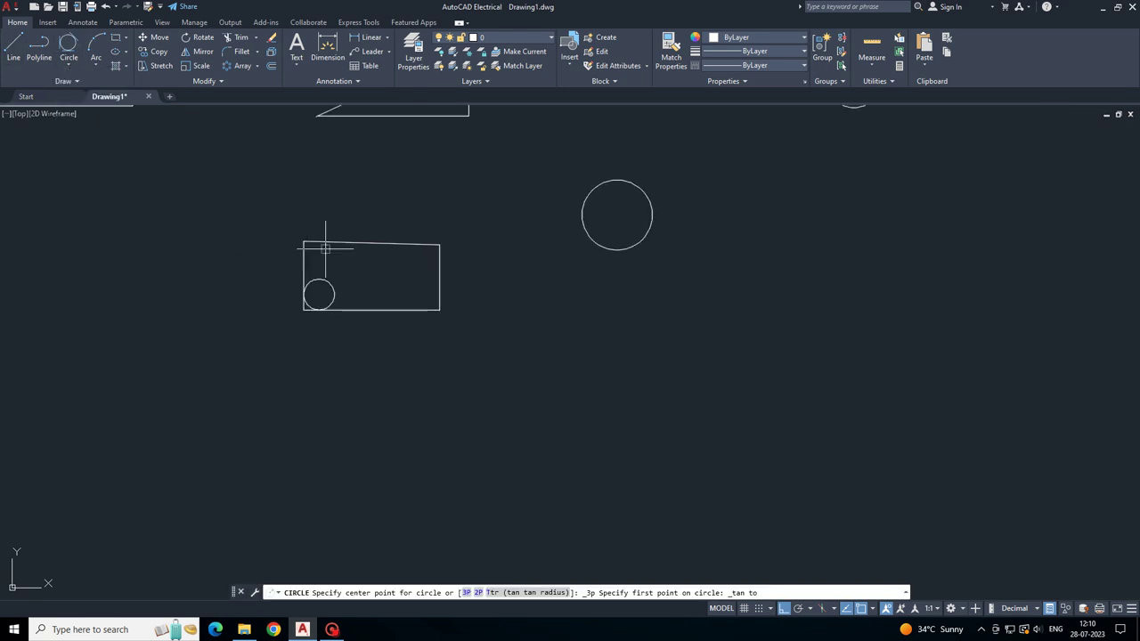
pyautogui.moveTo(288, 229); pyautogui.dragTo(481, 313, button='middle')
pyautogui.scroll(-2, 347, 244)
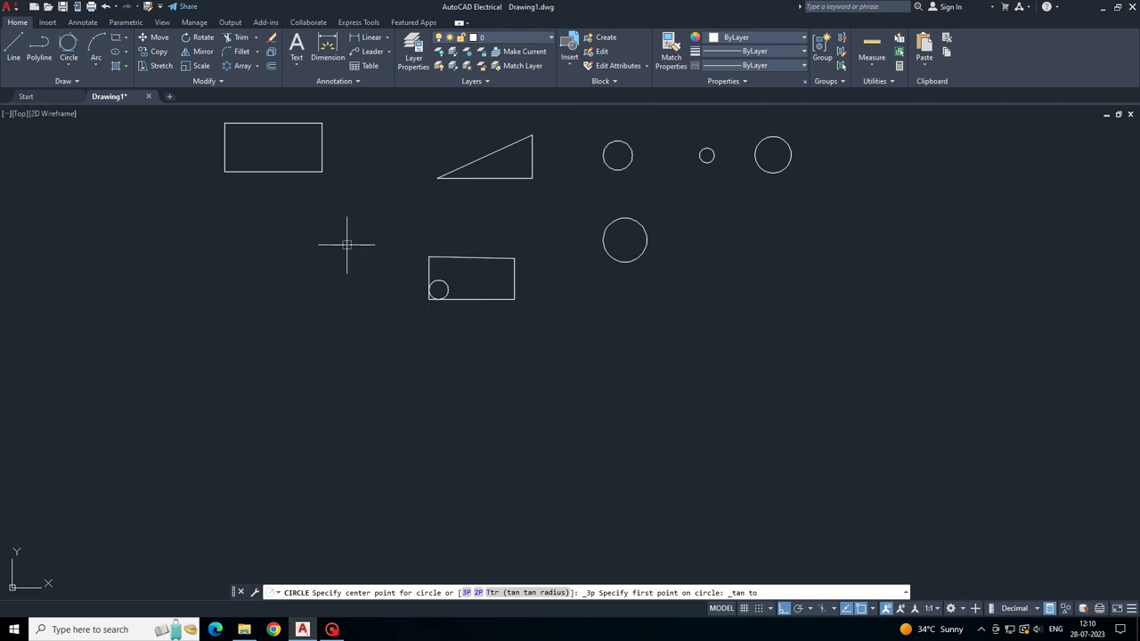
pyautogui.moveTo(346, 244); pyautogui.dragTo(318, 291, button='middle')
pyautogui.scroll(6, 473, 195)
pyautogui.moveTo(494, 272); pyautogui.dragTo(468, 295, button='middle')
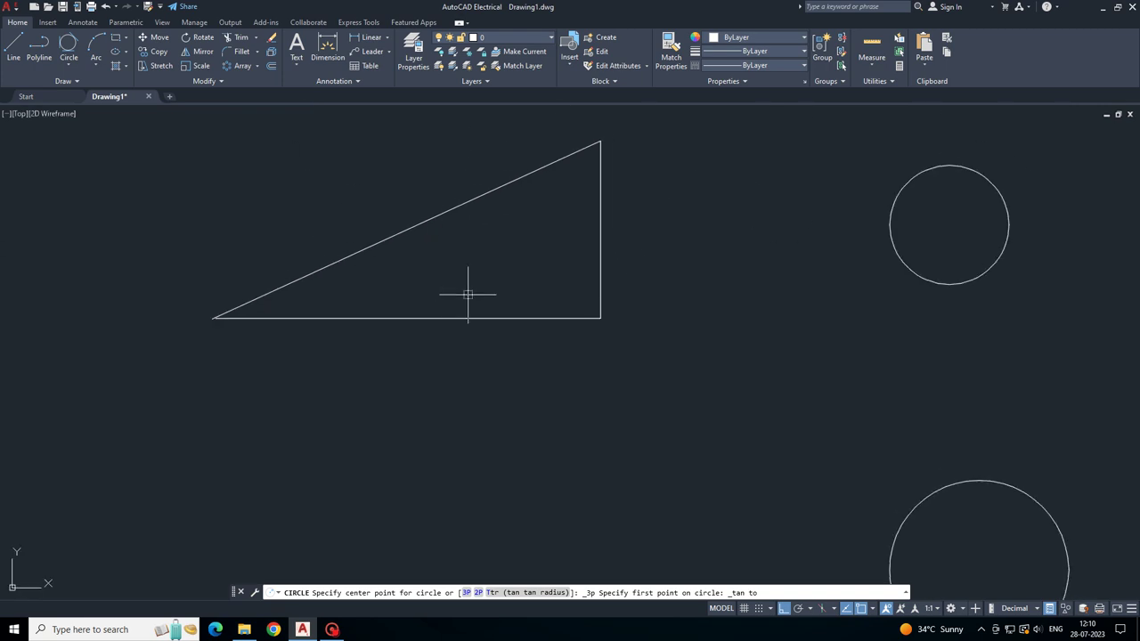
pyautogui.click(534, 318)
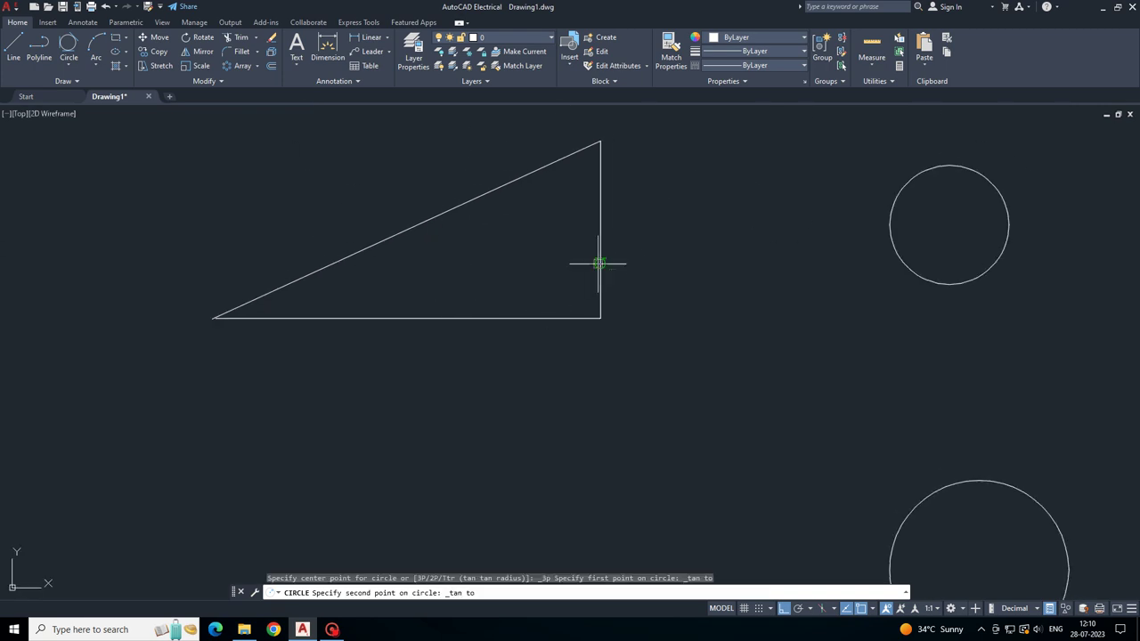
pyautogui.click(599, 264)
pyautogui.click(598, 317)
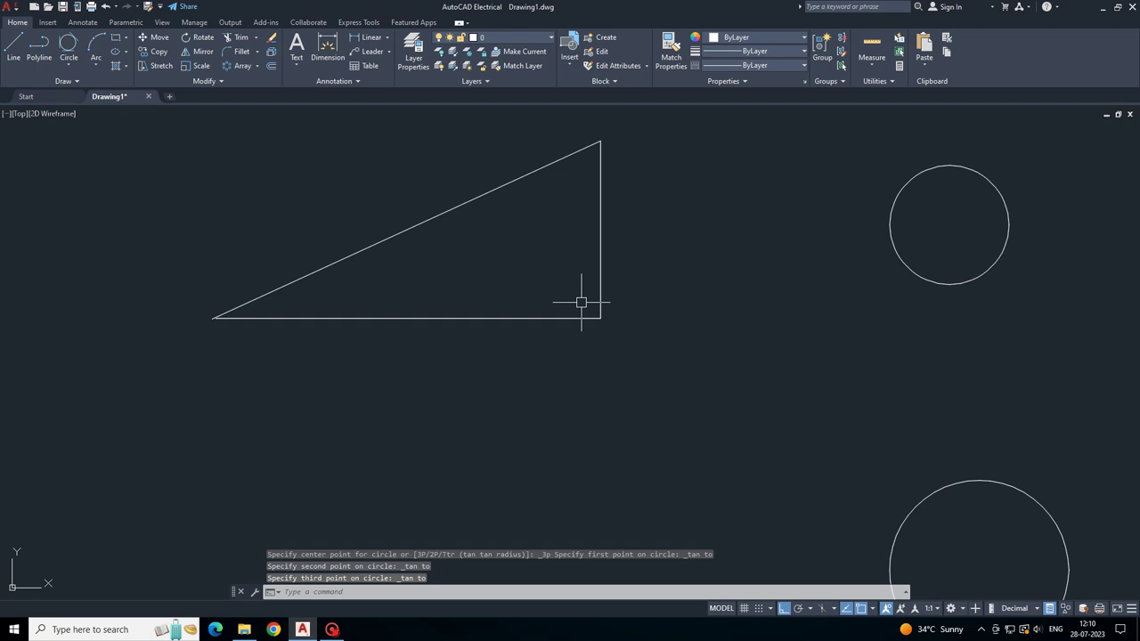
pyautogui.click(543, 317)
pyautogui.press('Escape')
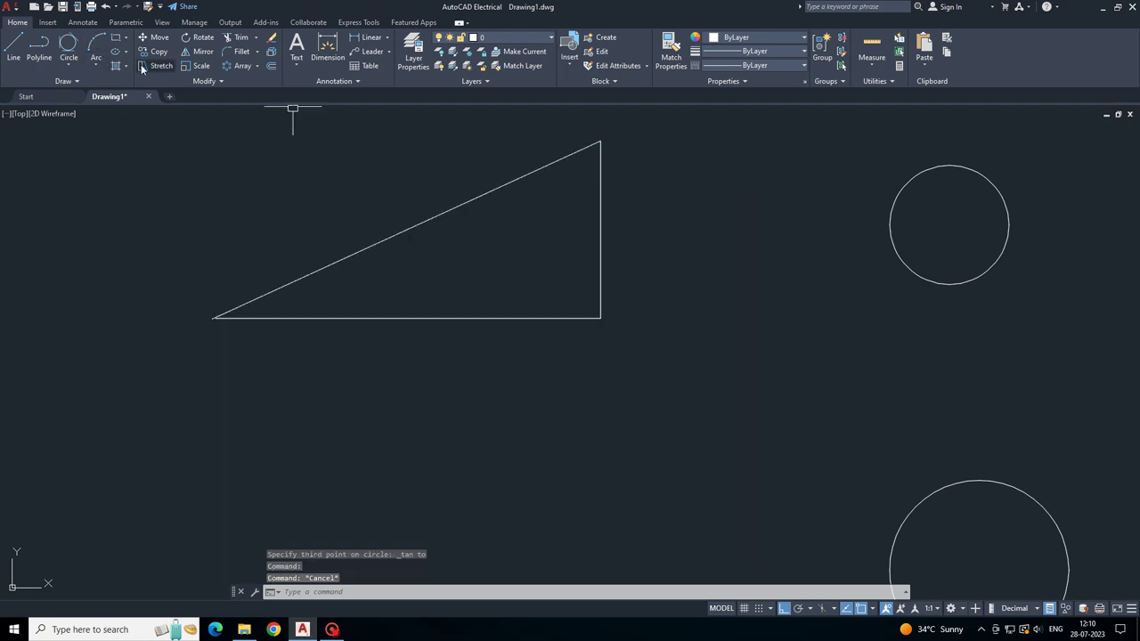
# - Redraw the tan-tan-tan circle inscribed in the triangle, touching all three sides
pyautogui.click(69, 46)
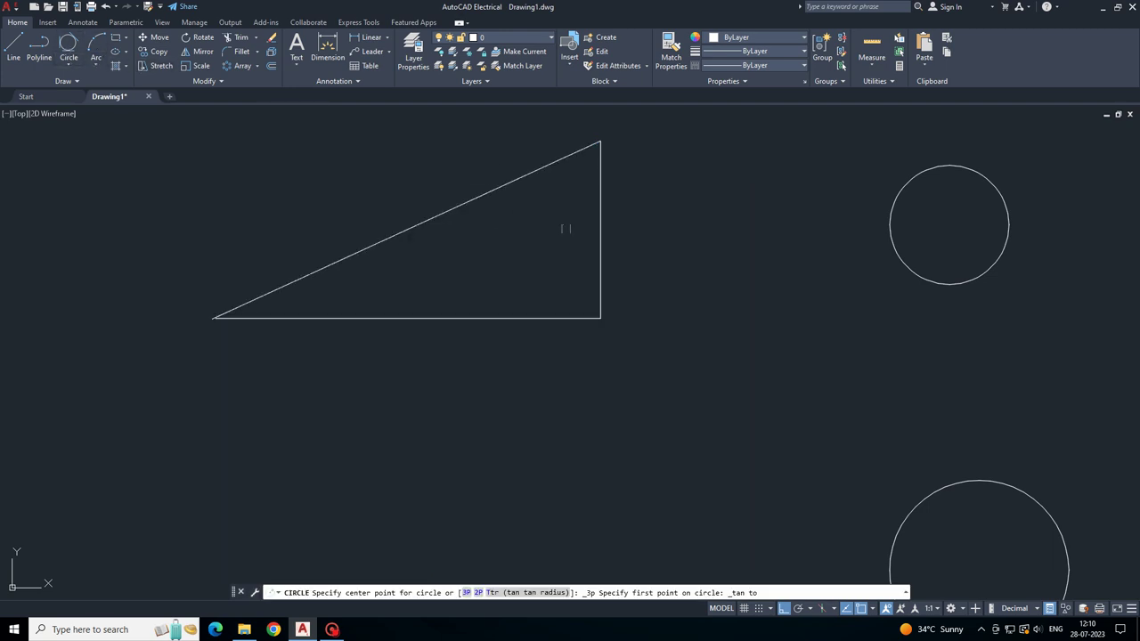
pyautogui.click(599, 316)
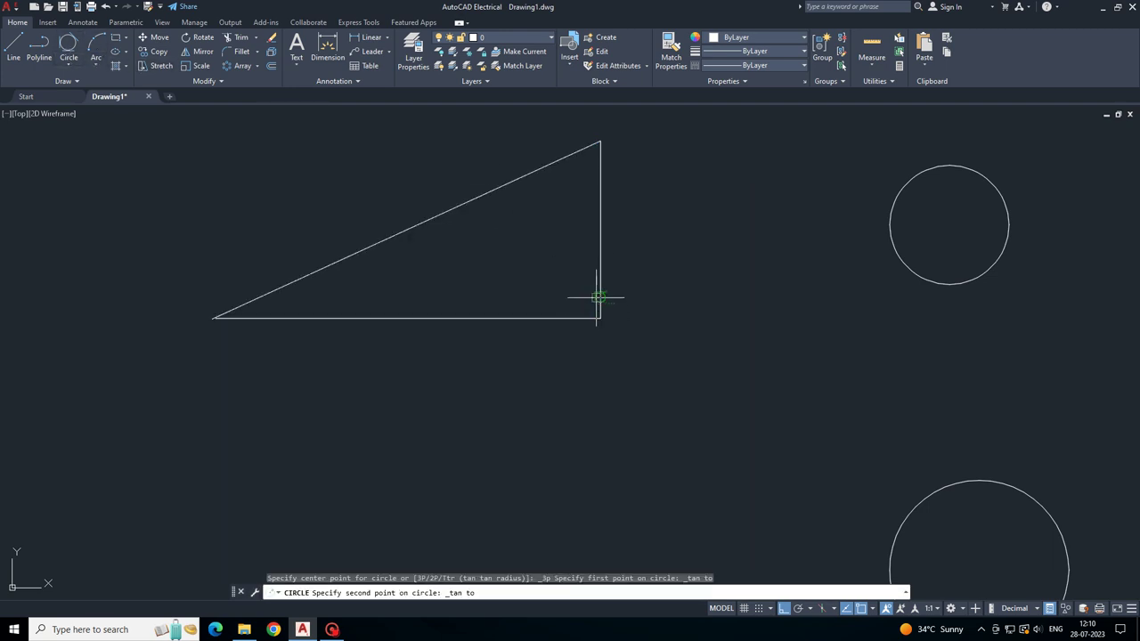
pyautogui.click(600, 264)
pyautogui.click(531, 312)
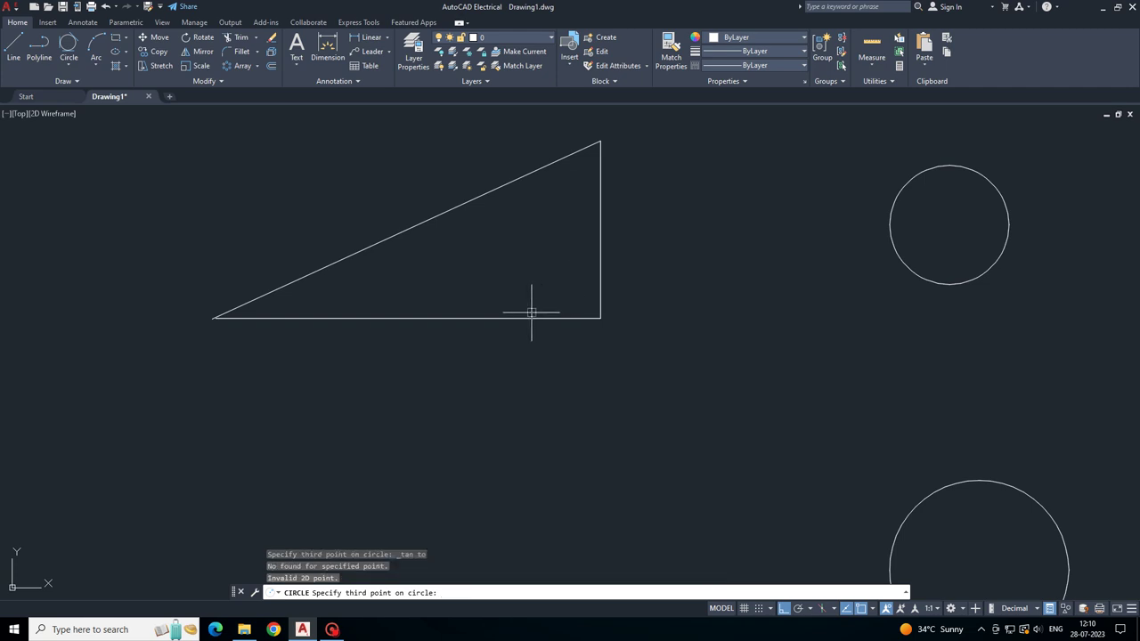
pyautogui.click(526, 311)
pyautogui.scroll(-2, 653, 255)
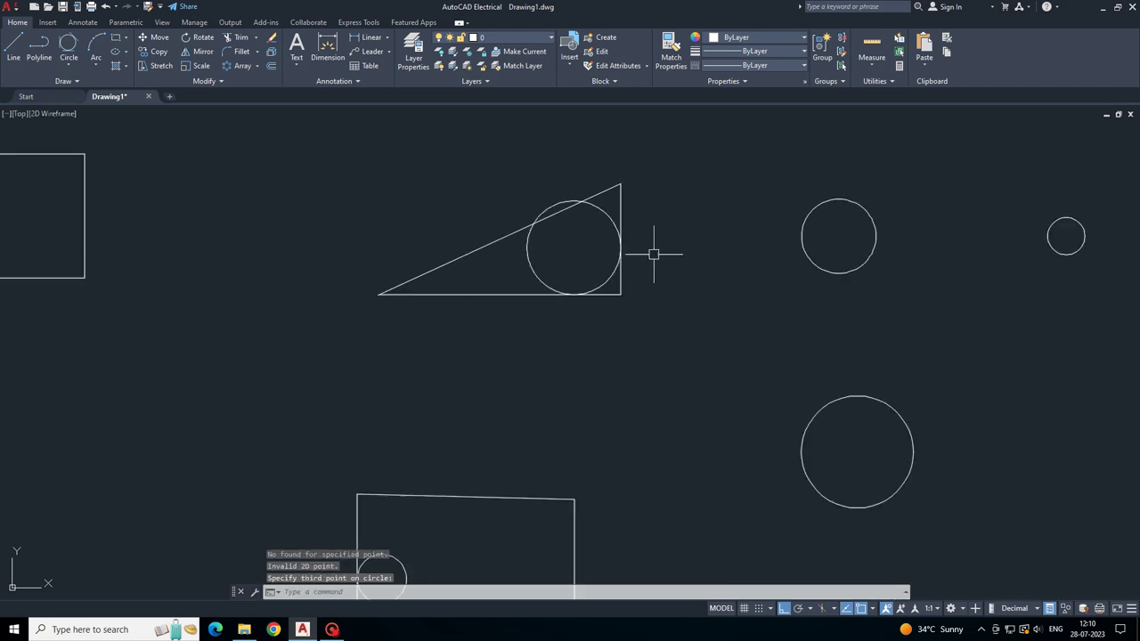
# - Draw the top, right and bottom sides of a new open outline
pyautogui.click(95, 67)
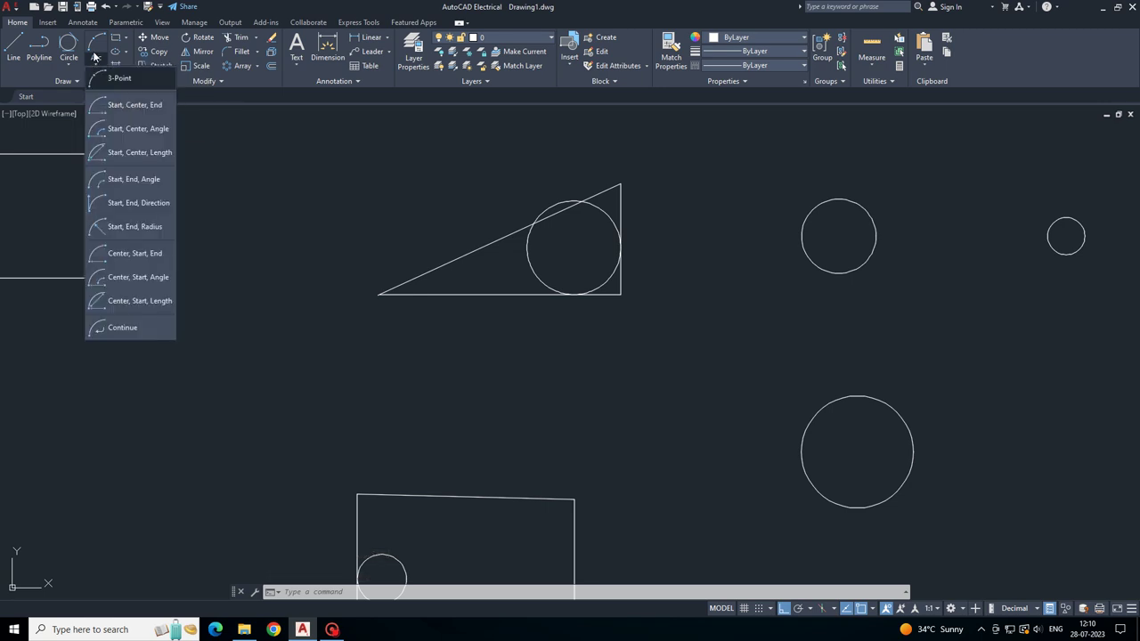
pyautogui.scroll(-2, 395, 204)
pyautogui.moveTo(415, 214)
pyautogui.mouseDown(button='middle')
pyautogui.moveTo(354, 201)
pyautogui.moveTo(622, 240)
pyautogui.mouseUp(button='middle')
pyautogui.click(14, 49)
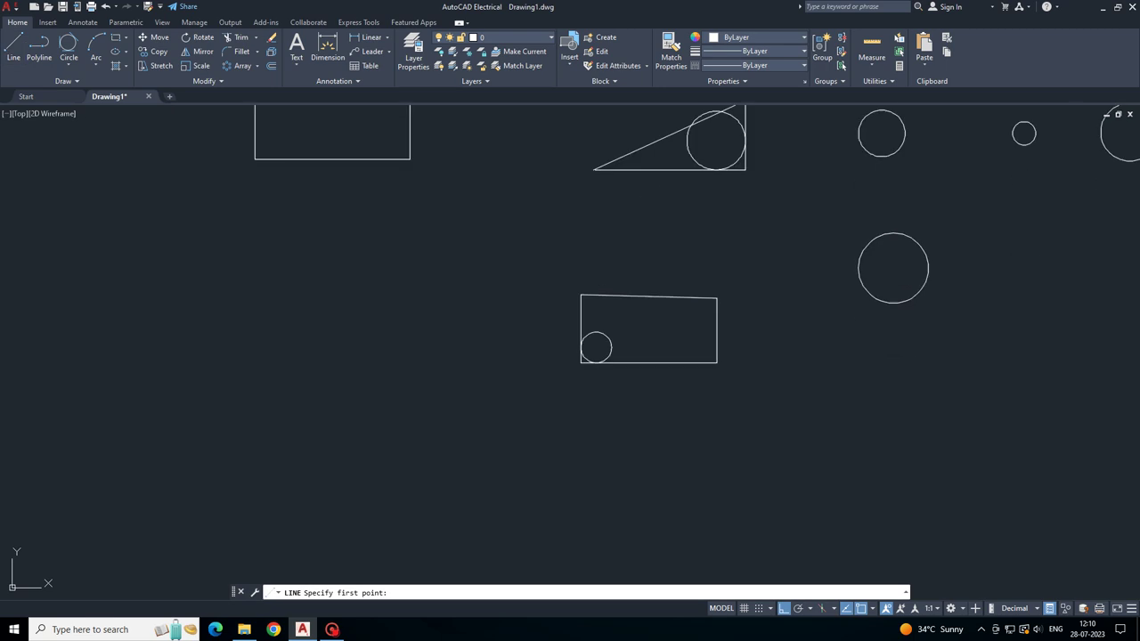
pyautogui.click(374, 269)
pyautogui.click(484, 269)
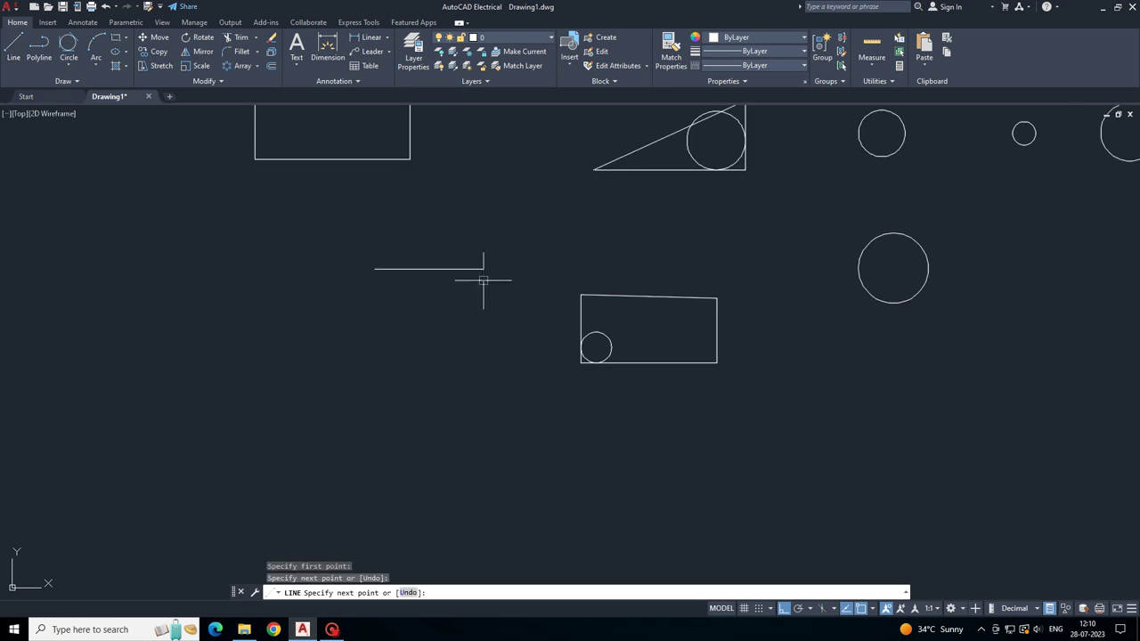
pyautogui.click(486, 338)
pyautogui.click(390, 339)
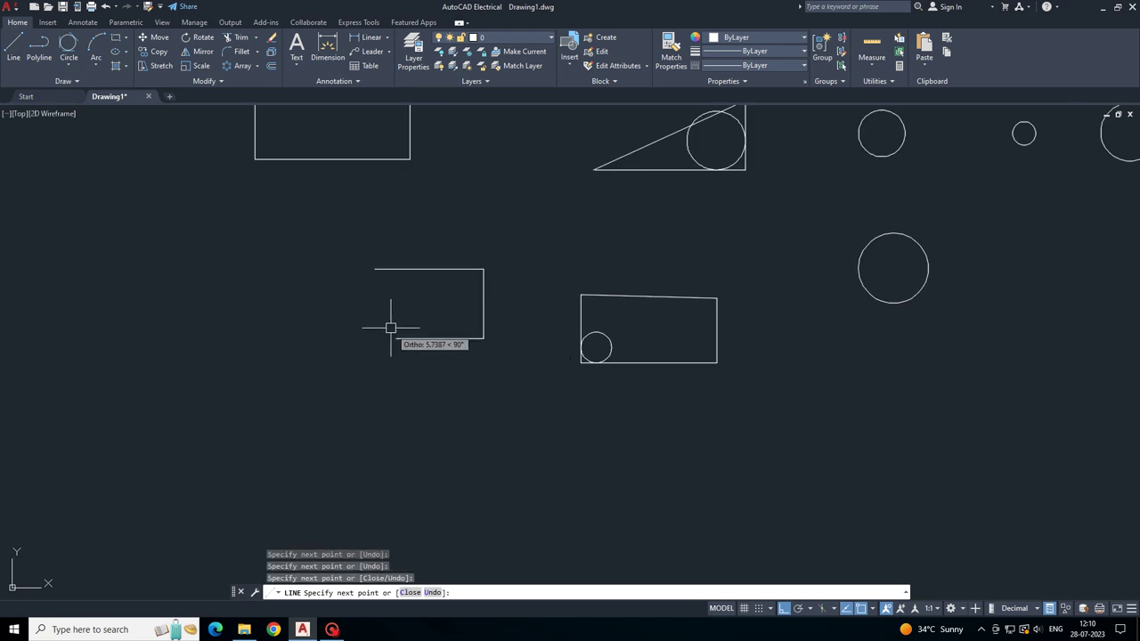
pyautogui.press('Escape')
# - Close the outline's left end with a three-point arc bulging outward
pyautogui.click(96, 49)
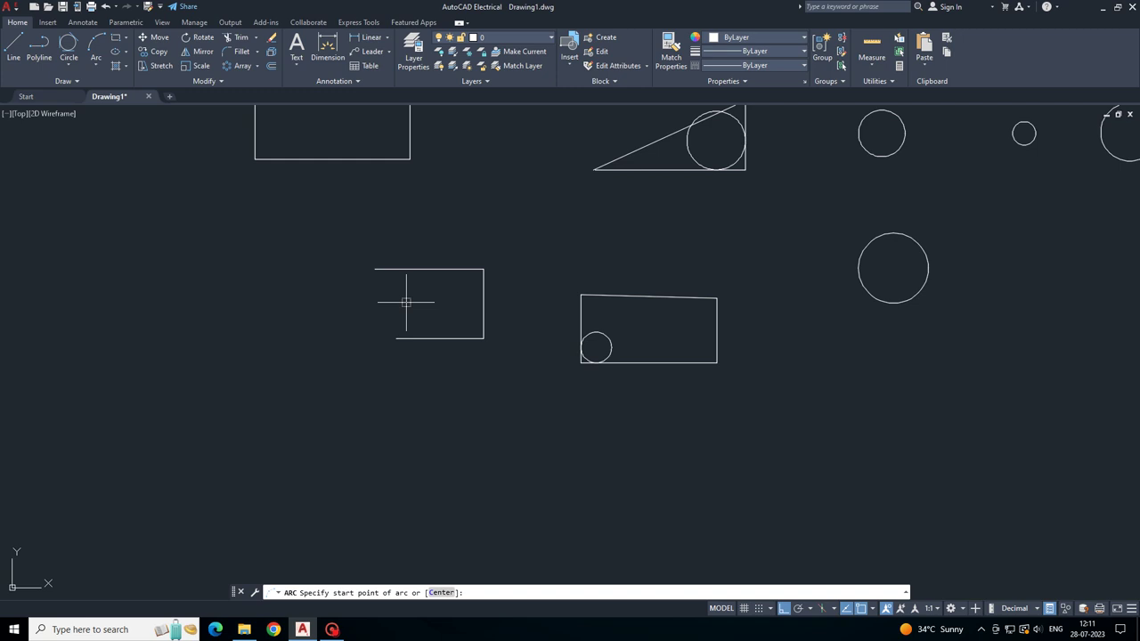
pyautogui.click(375, 269)
pyautogui.click(396, 338)
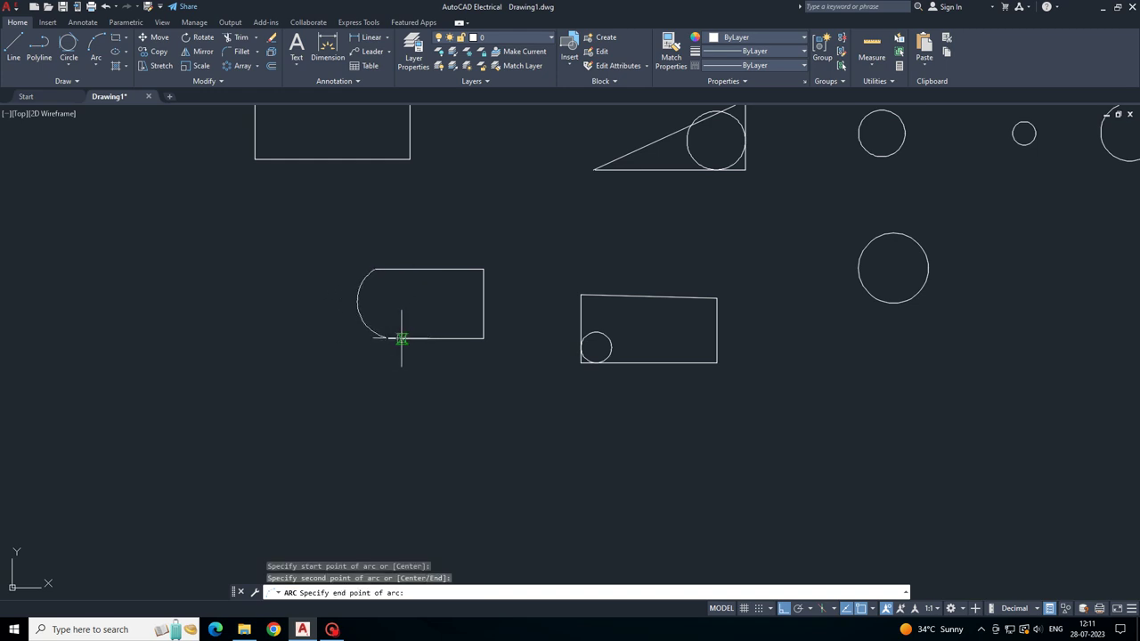
pyautogui.click(402, 338)
pyautogui.press('Escape')
pyautogui.scroll(1, 437, 282)
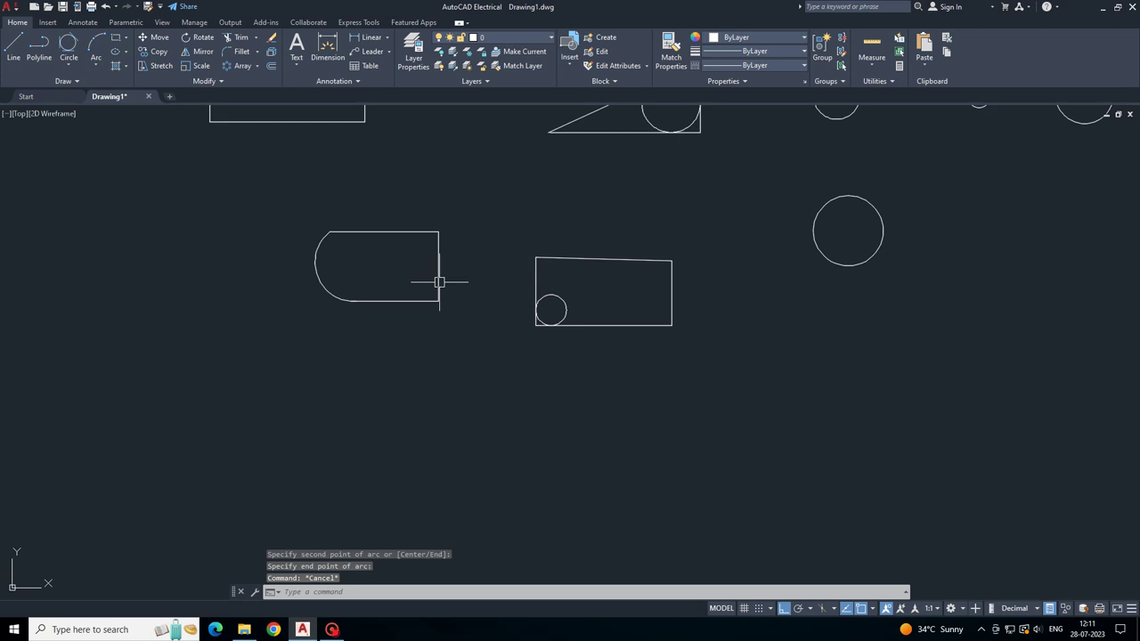
pyautogui.scroll(3, 439, 282)
pyautogui.scroll(-4, 439, 283)
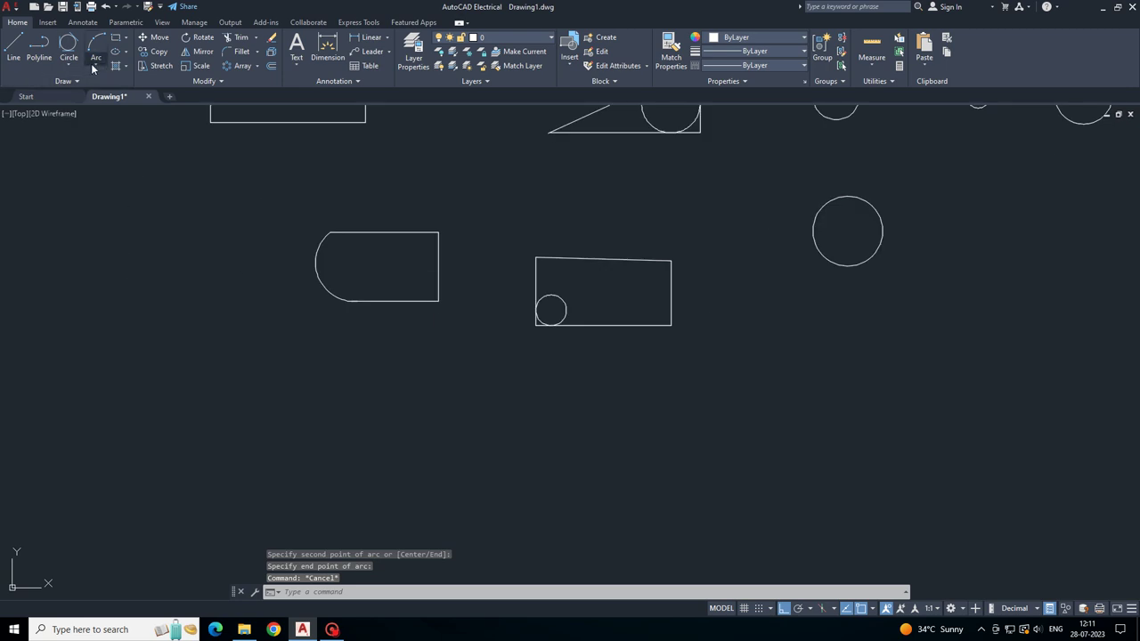
# - Draw a second arc inside the outline using Start, Center, End
pyautogui.click(93, 64)
pyautogui.click(126, 114)
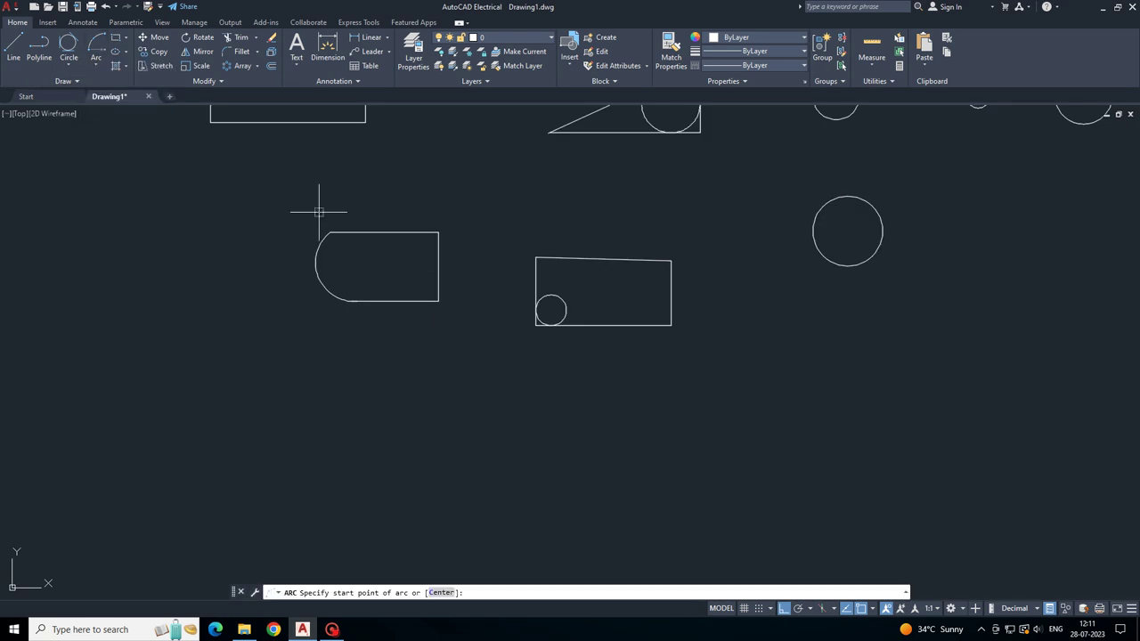
pyautogui.click(330, 232)
pyautogui.click(353, 262)
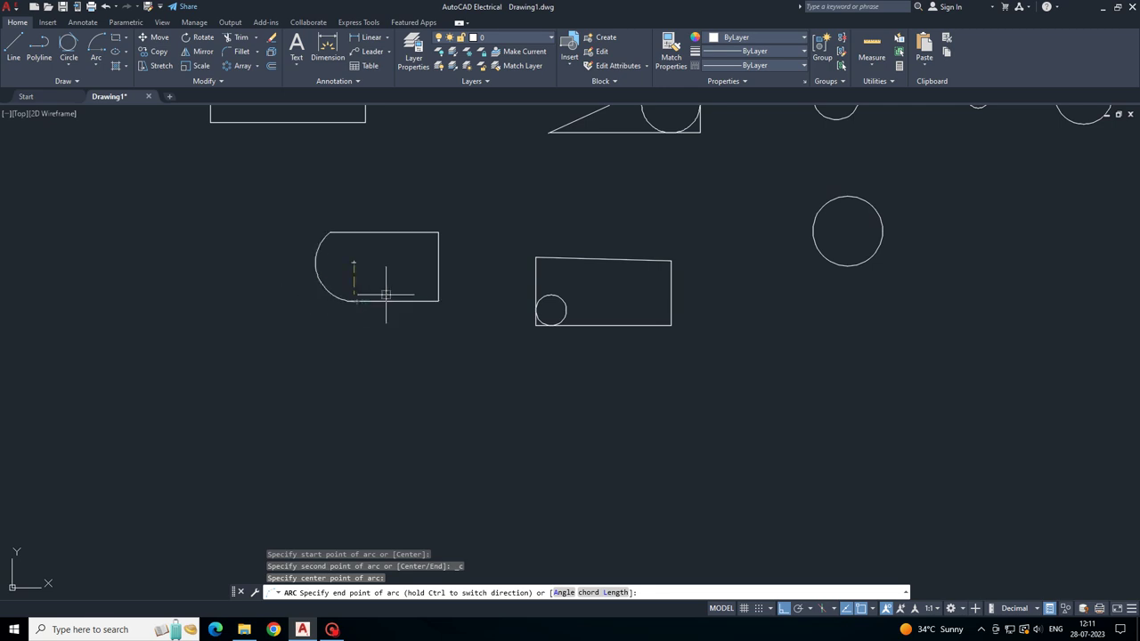
pyautogui.click(393, 265)
pyautogui.press('Escape')
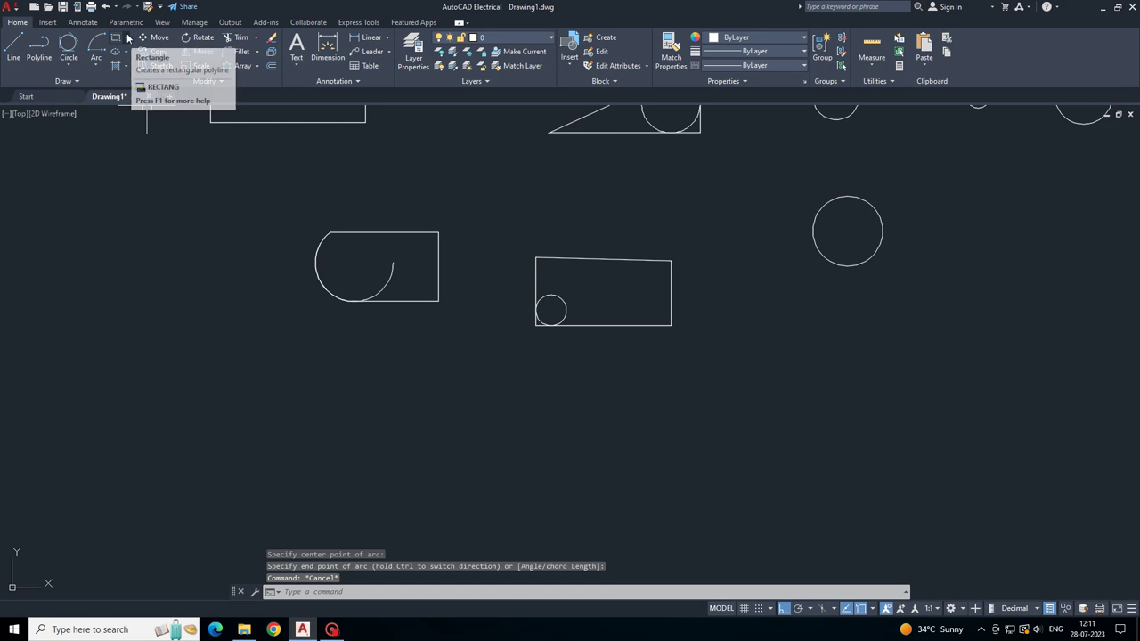
# - Draw a rectangle by two opposite corners in the empty space below the shapes
pyautogui.click(115, 36)
pyautogui.scroll(-4, 369, 289)
pyautogui.moveTo(412, 304); pyautogui.dragTo(179, 264, button='middle')
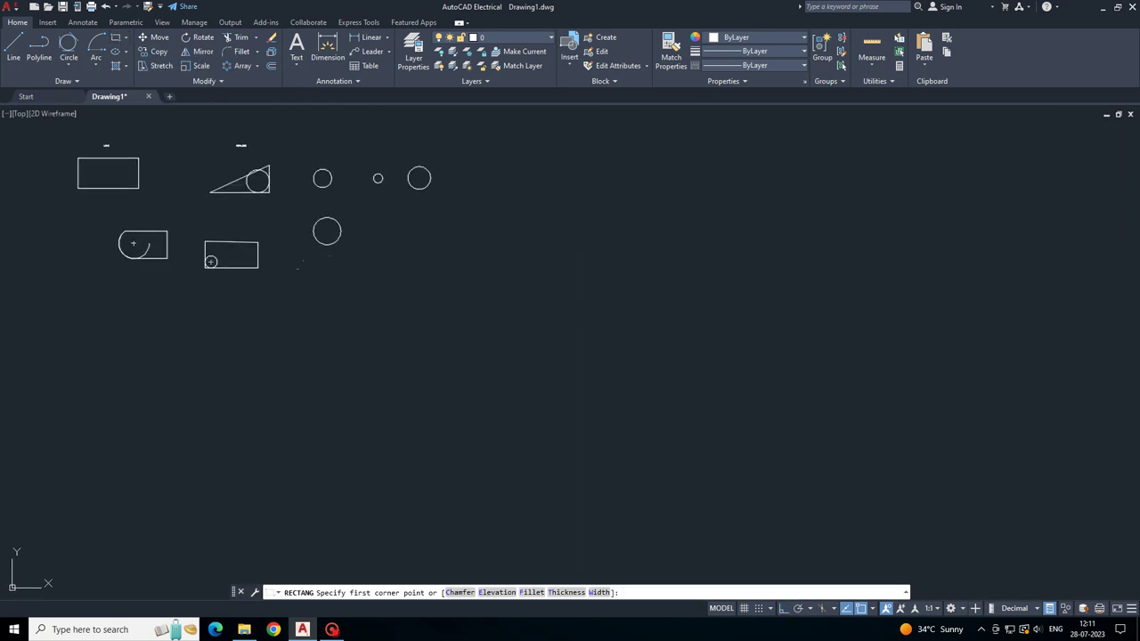
pyautogui.click(301, 283)
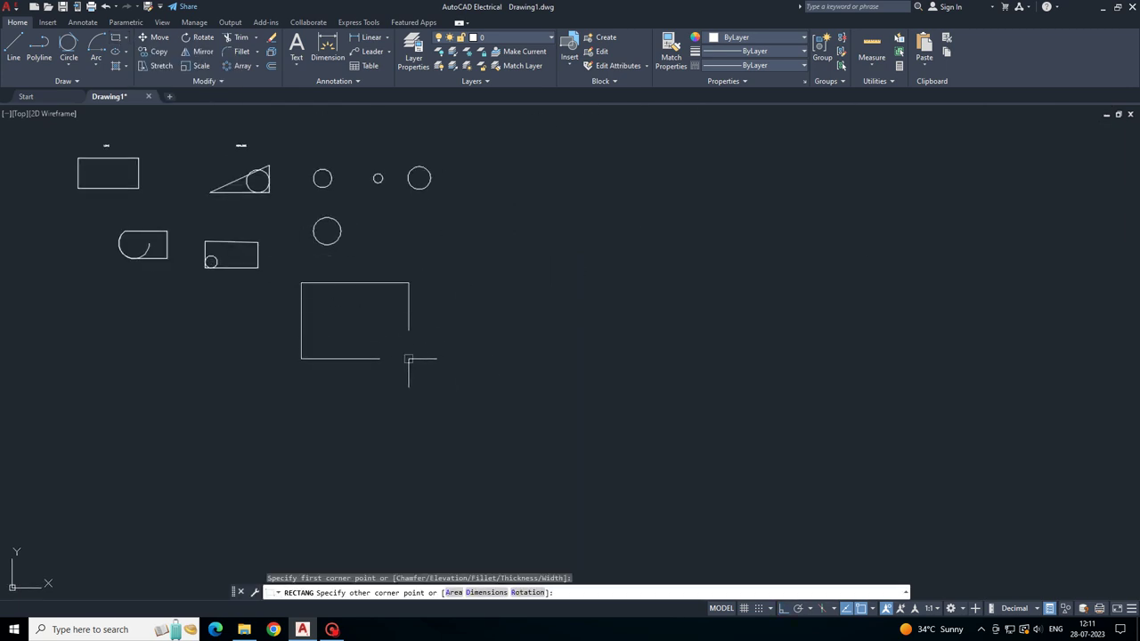
pyautogui.click(377, 329)
pyautogui.moveTo(378, 328); pyautogui.dragTo(492, 330, button='middle')
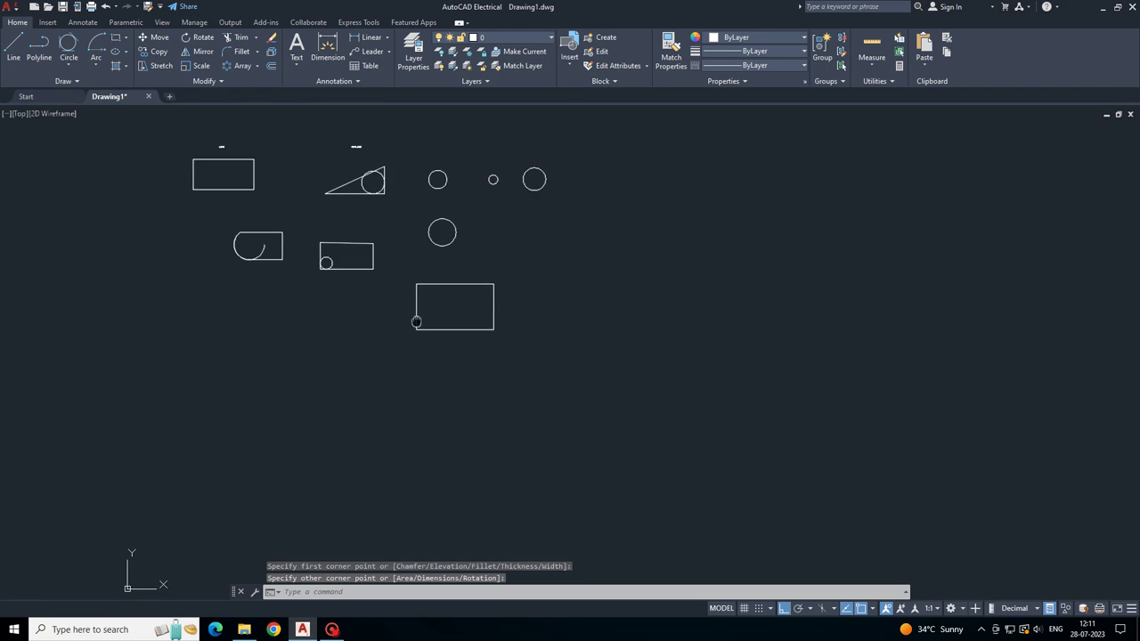
pyautogui.click(405, 275)
pyautogui.press('Escape')
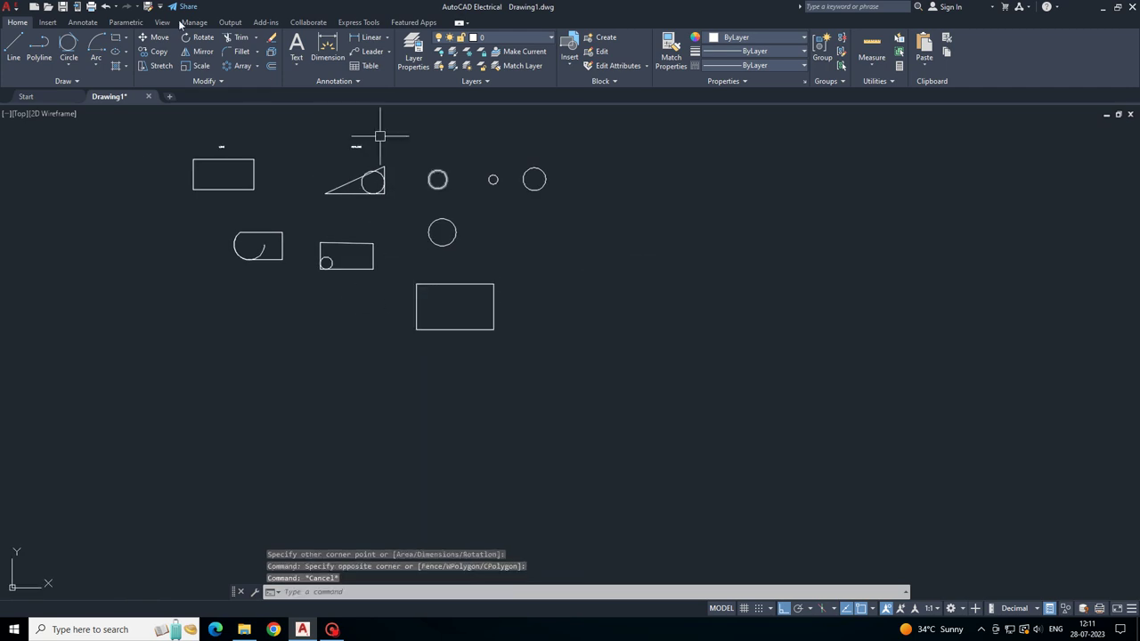
# - Draw a centre-based ellipse, wide horizontally, to the right of the new rectangle
pyautogui.click(126, 53)
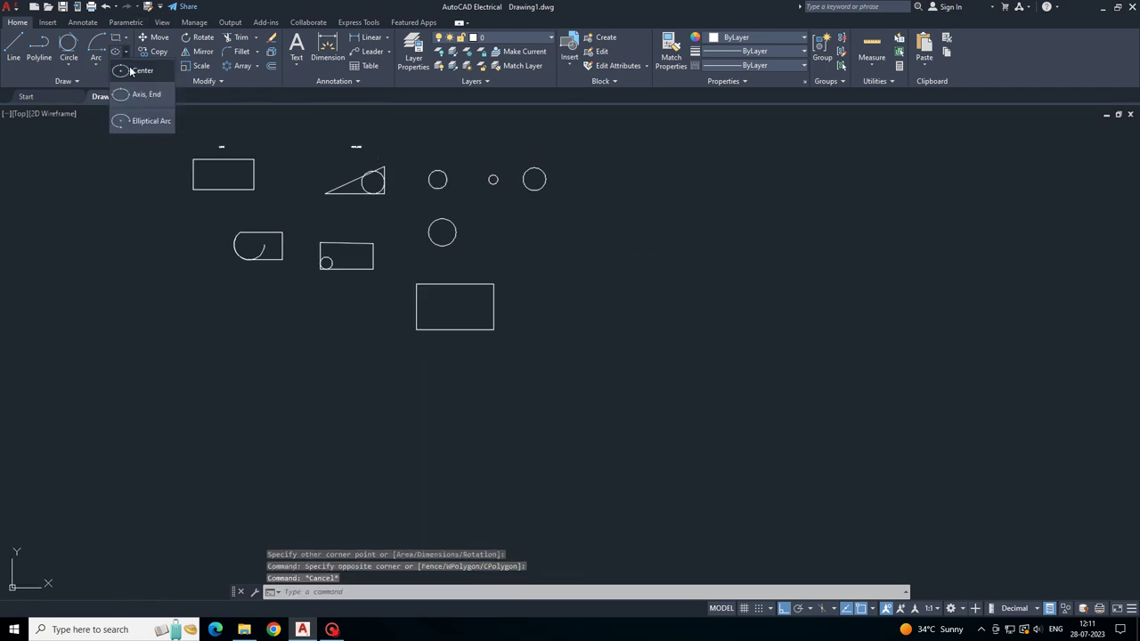
pyautogui.click(132, 71)
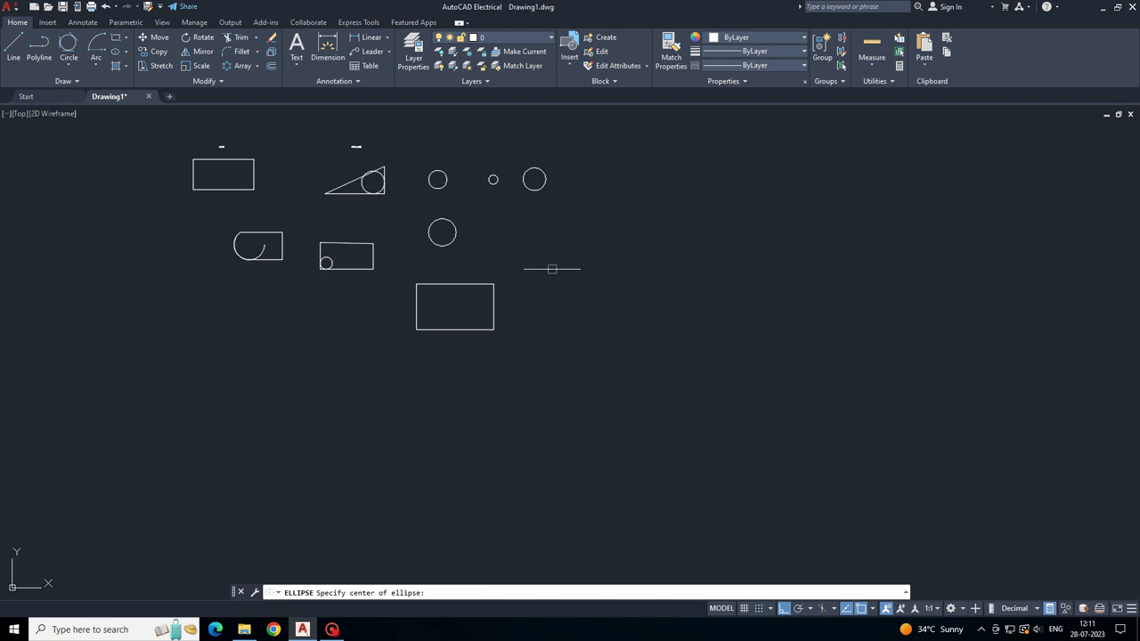
pyautogui.click(580, 271)
pyautogui.click(633, 267)
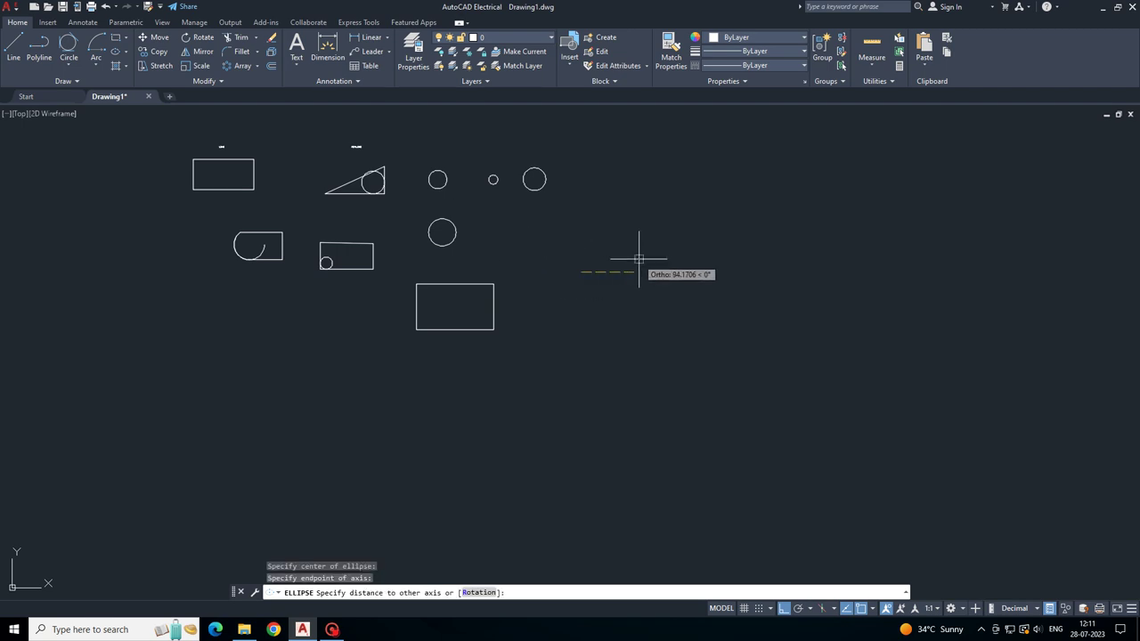
pyautogui.click(631, 222)
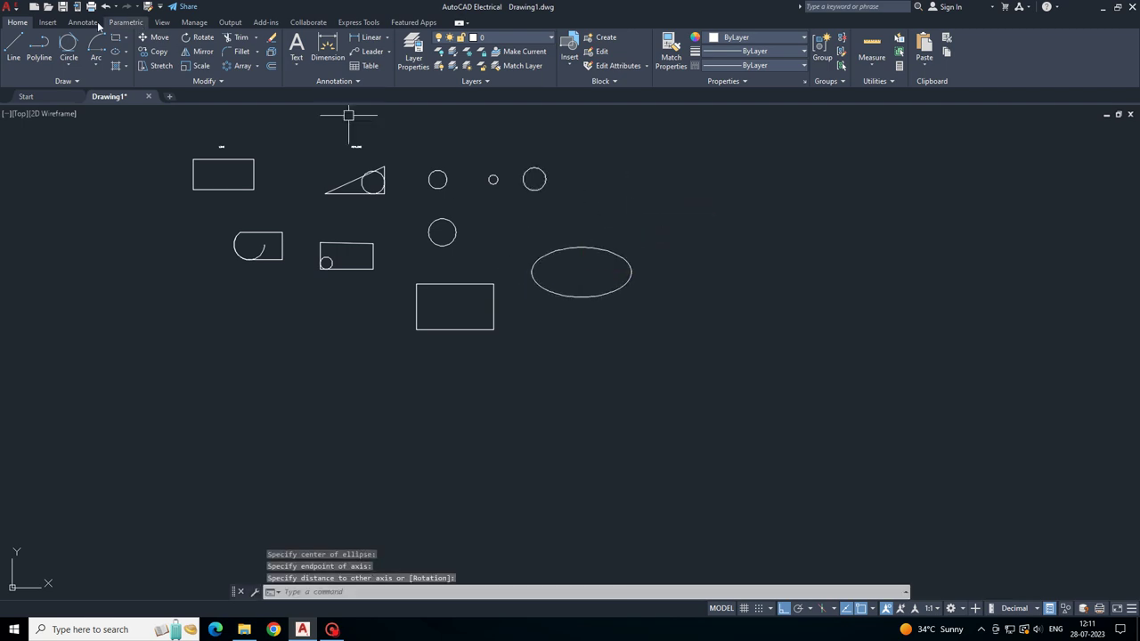
pyautogui.click(68, 67)
pyautogui.click(97, 101)
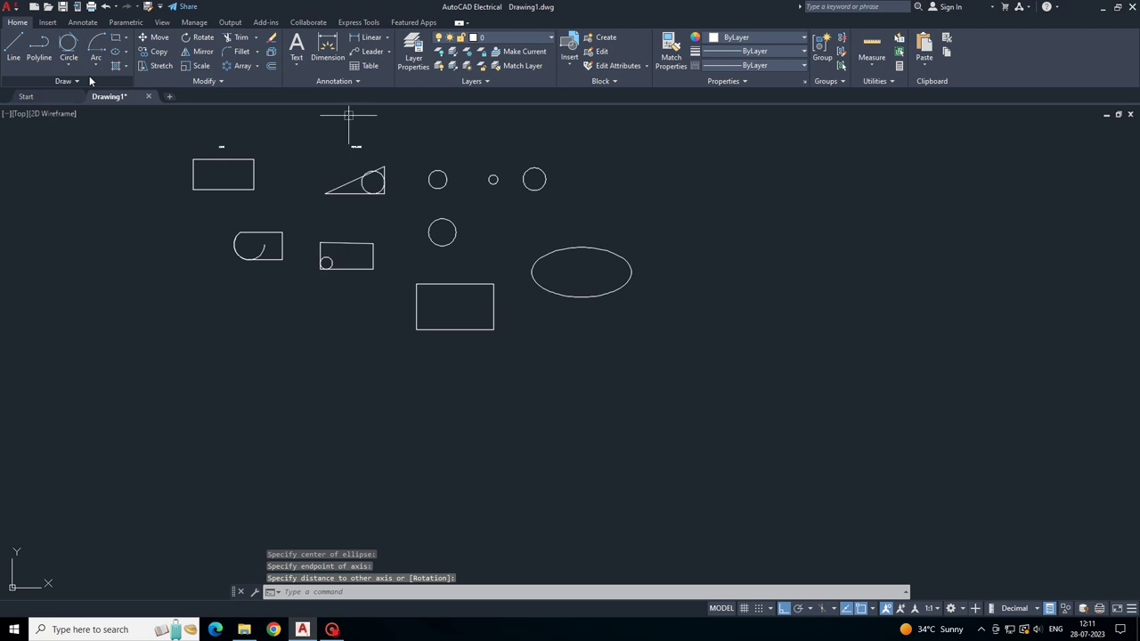
# - Draw circles centred on the ellipse's upper left, upper right and bottom edge
pyautogui.click(68, 45)
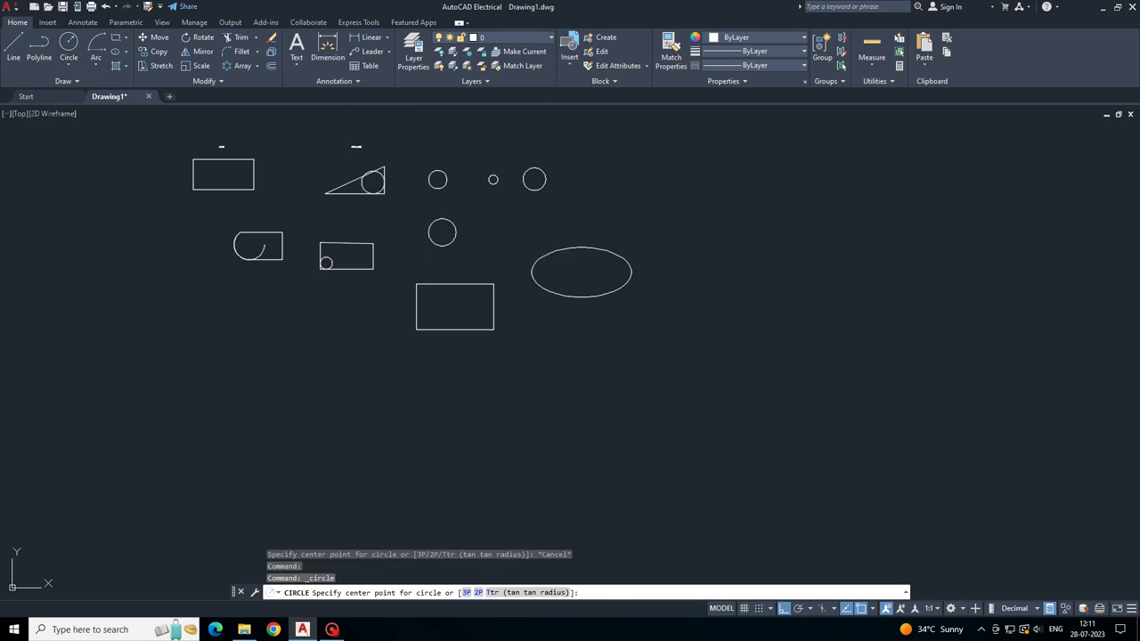
pyautogui.click(548, 254)
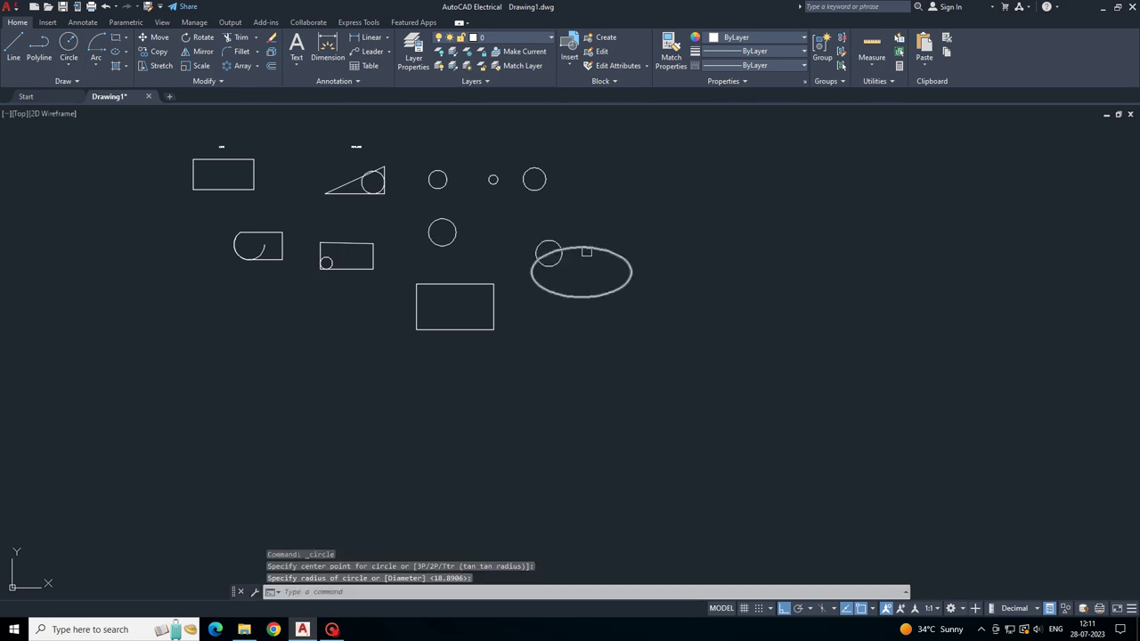
pyautogui.press('Return')
pyautogui.press('Return')
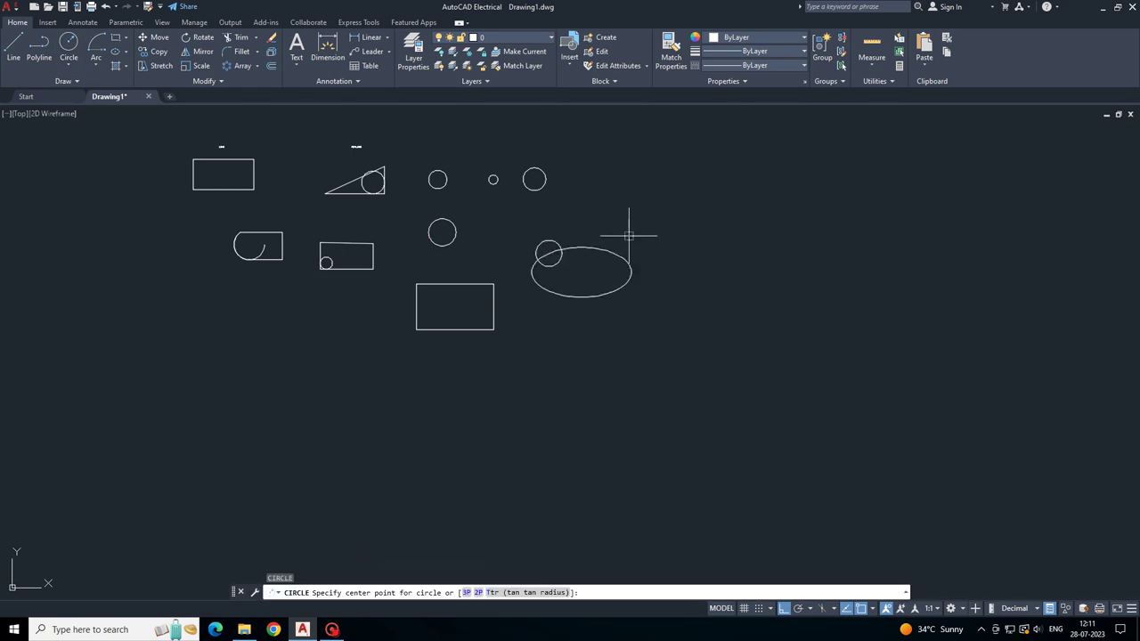
pyautogui.scroll(4, 574, 249)
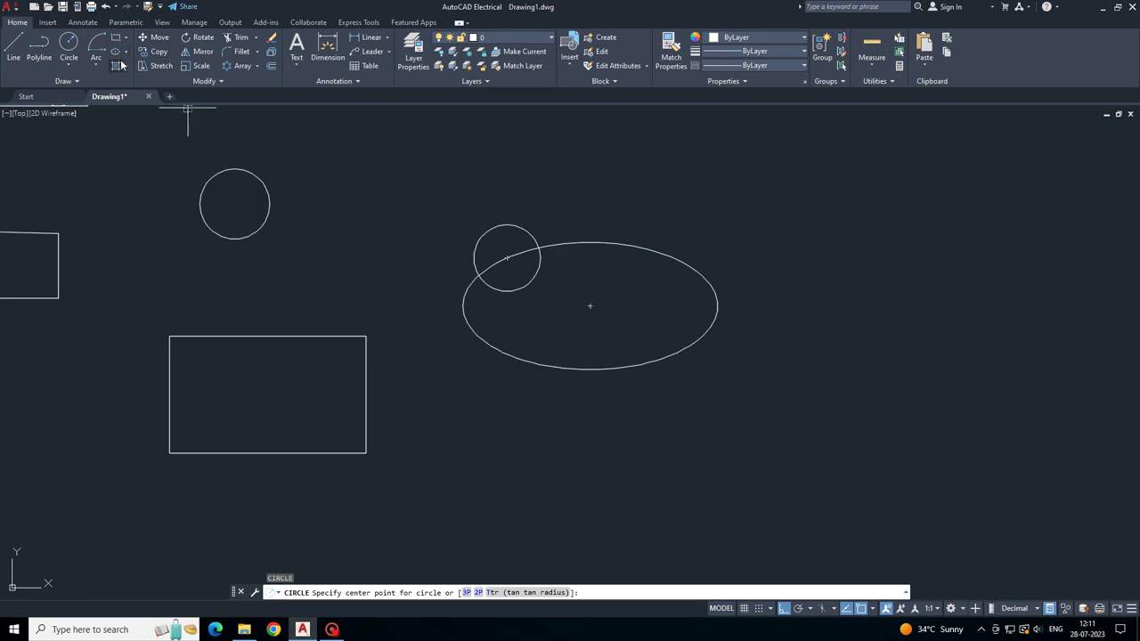
pyautogui.click(666, 254)
pyautogui.click(681, 240)
pyautogui.press('Return')
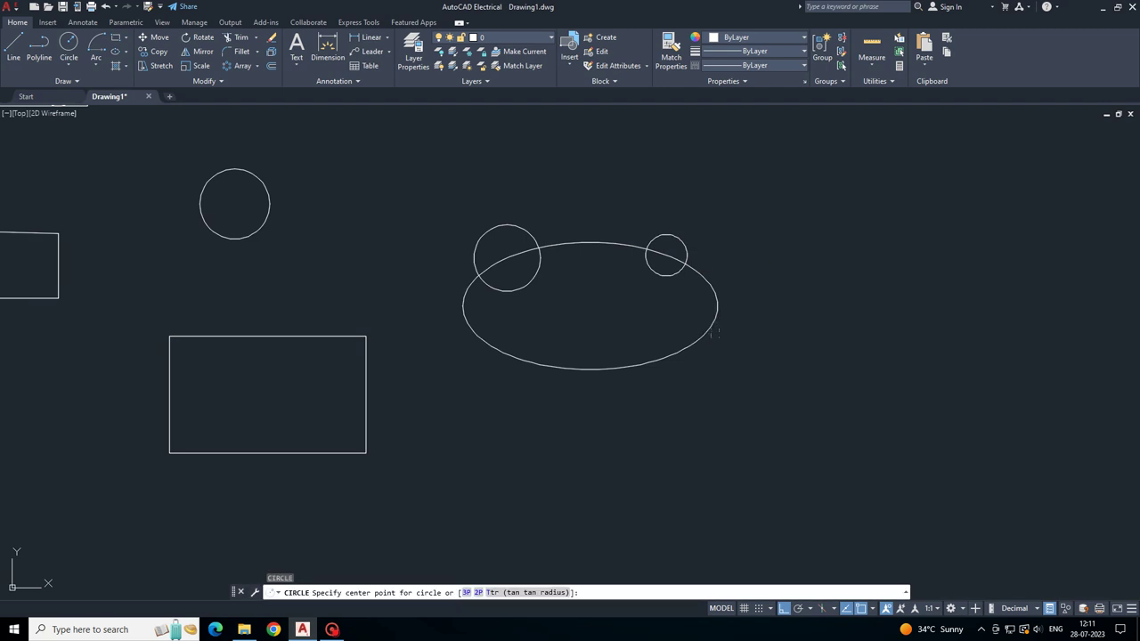
pyautogui.click(648, 364)
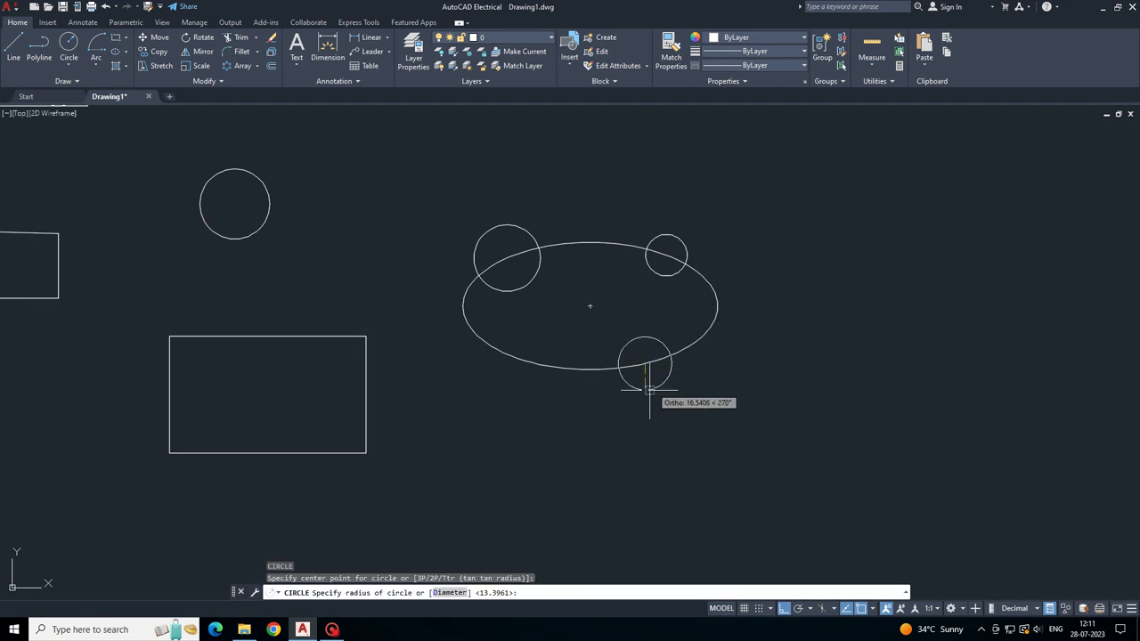
pyautogui.click(629, 336)
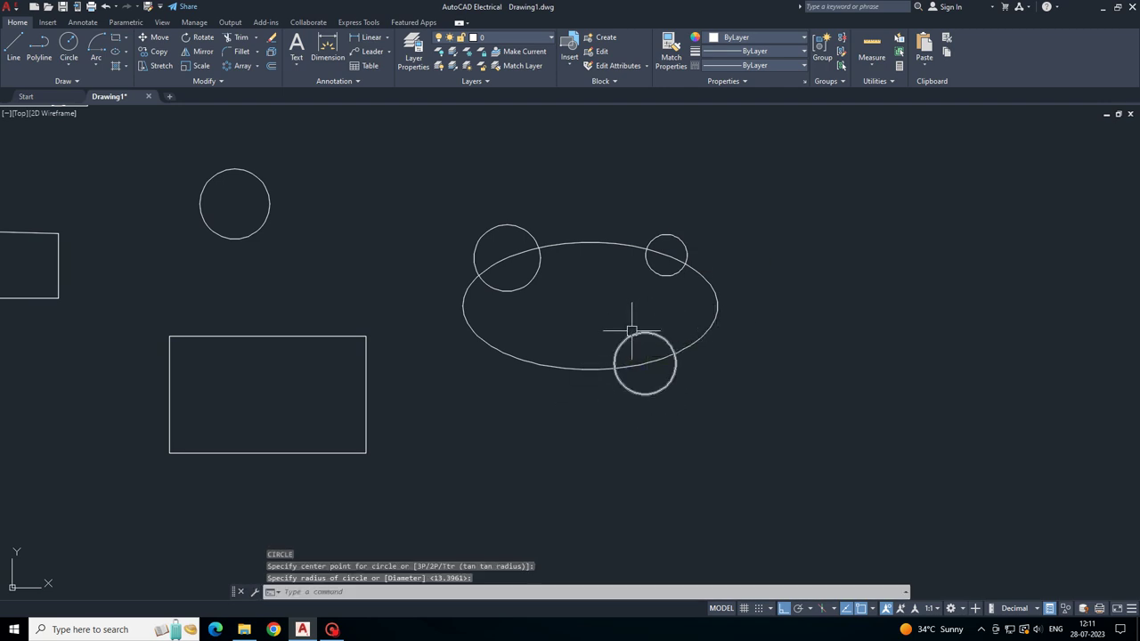
# - Start a hatch inside the notched rectangle and enlarge its pattern scale
pyautogui.click(120, 67)
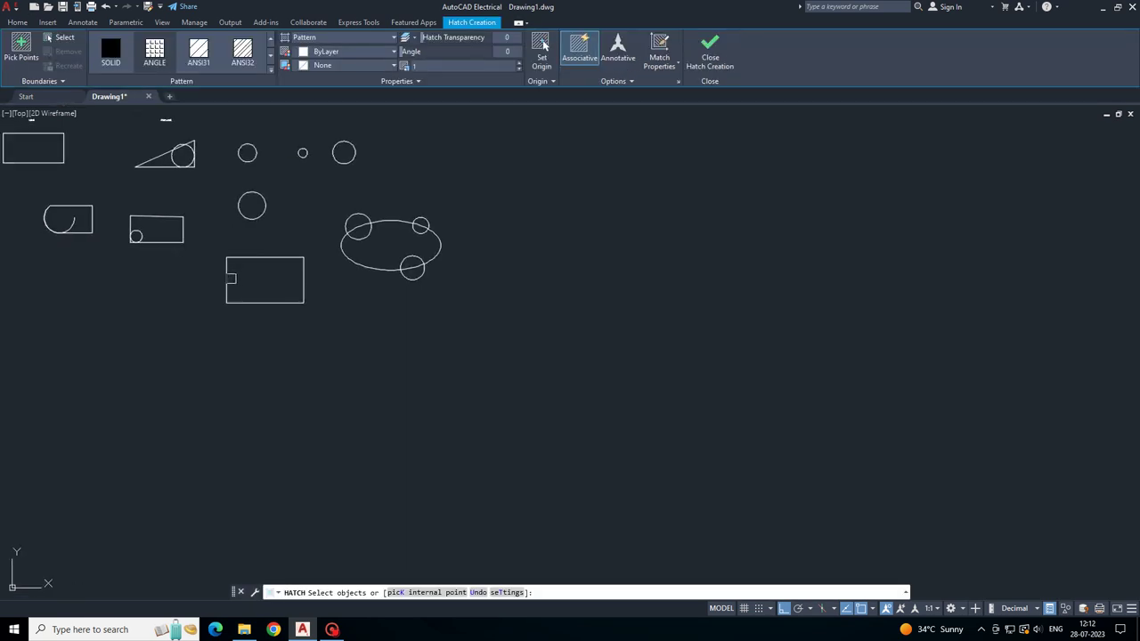
pyautogui.click(228, 278)
pyautogui.write('3')
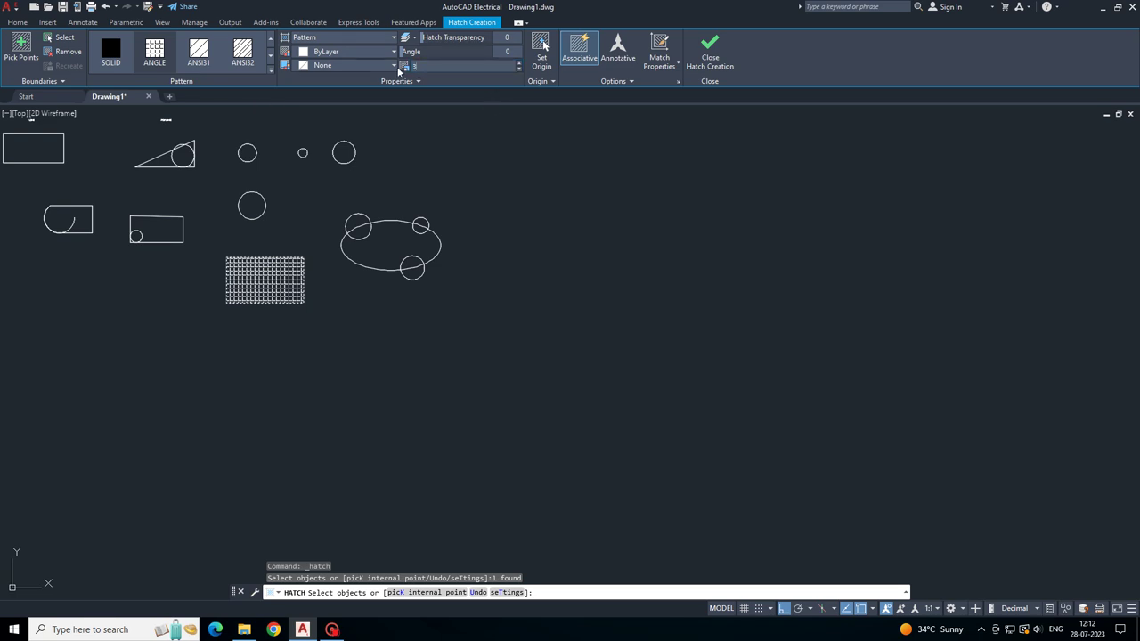
pyautogui.click(346, 76)
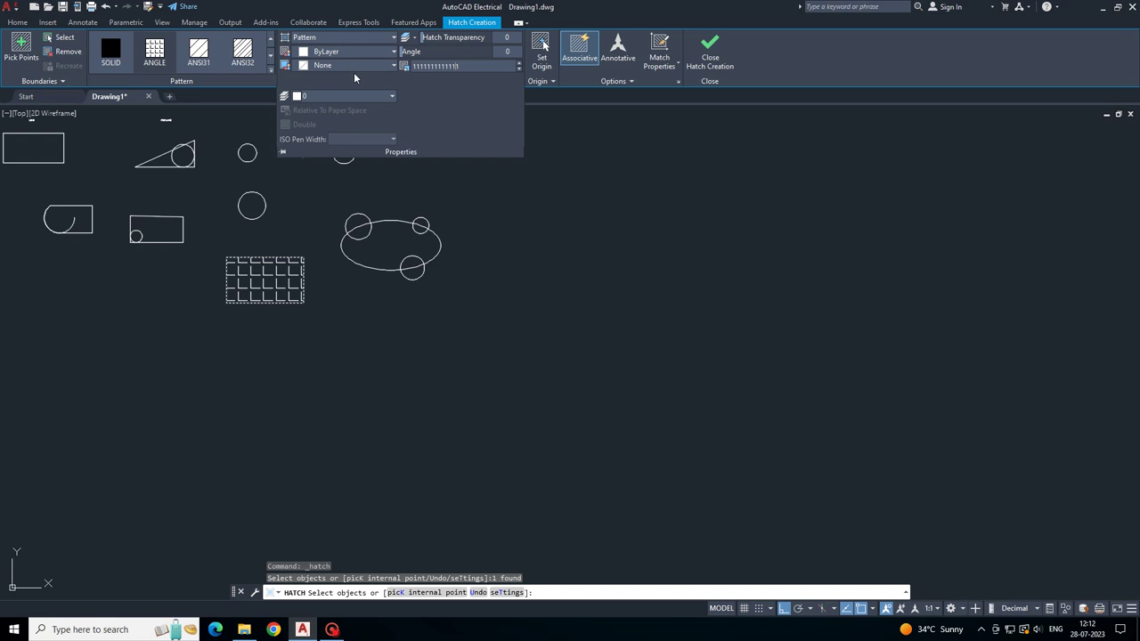
pyautogui.press('Return')
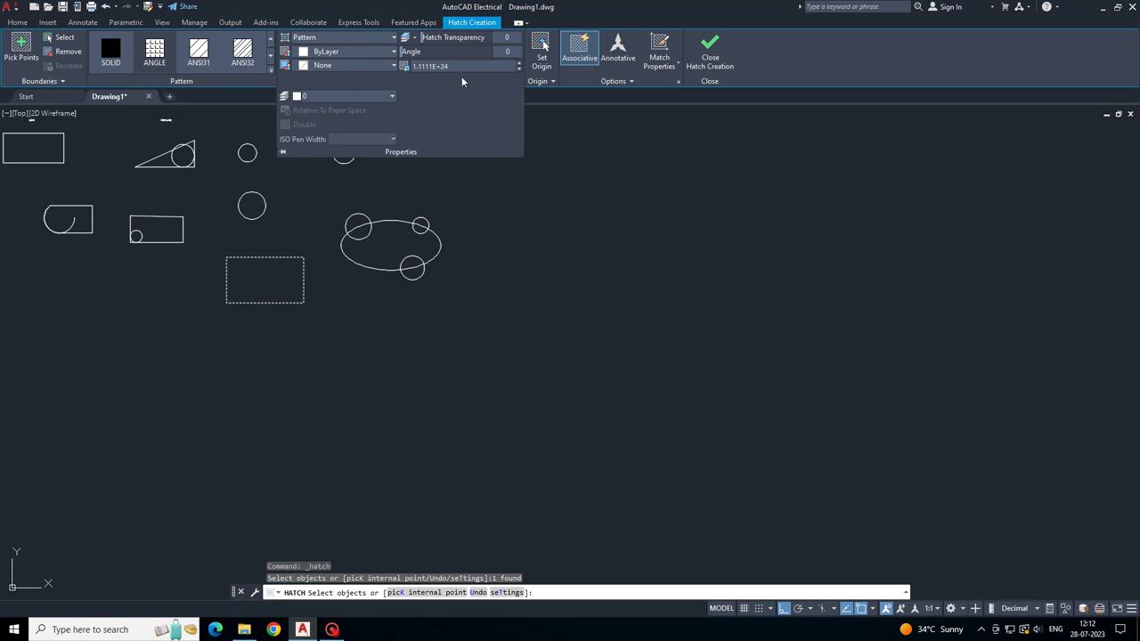
pyautogui.click(423, 64)
# - Try the ANSI31 pattern, then apply ANSI32 at scale 10 and close hatch creation
pyautogui.click(197, 55)
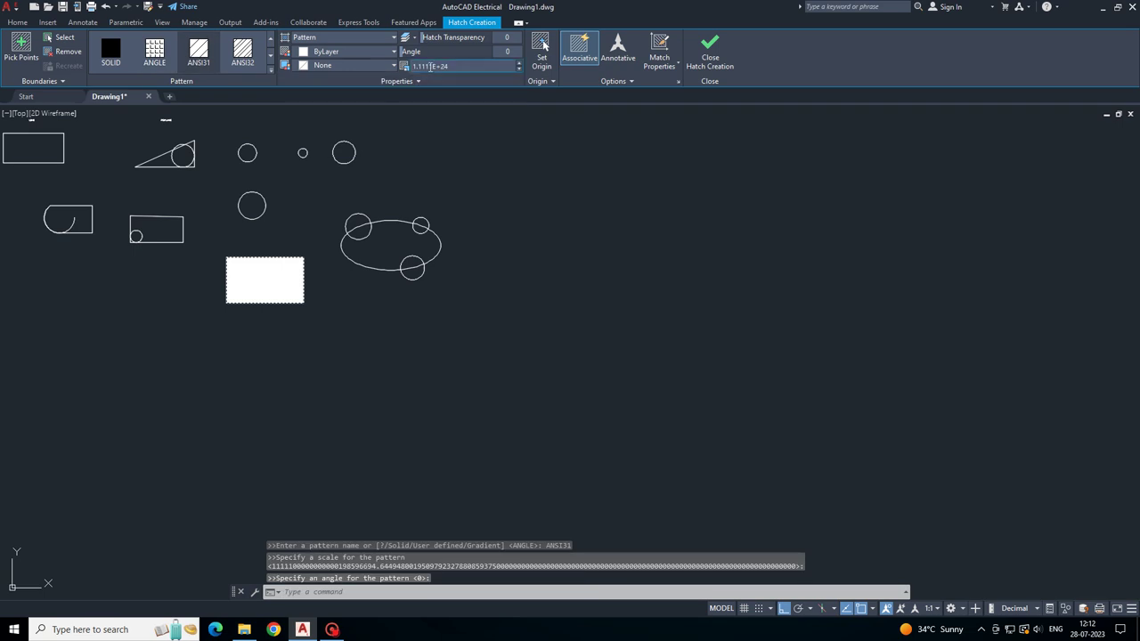
pyautogui.click(409, 67)
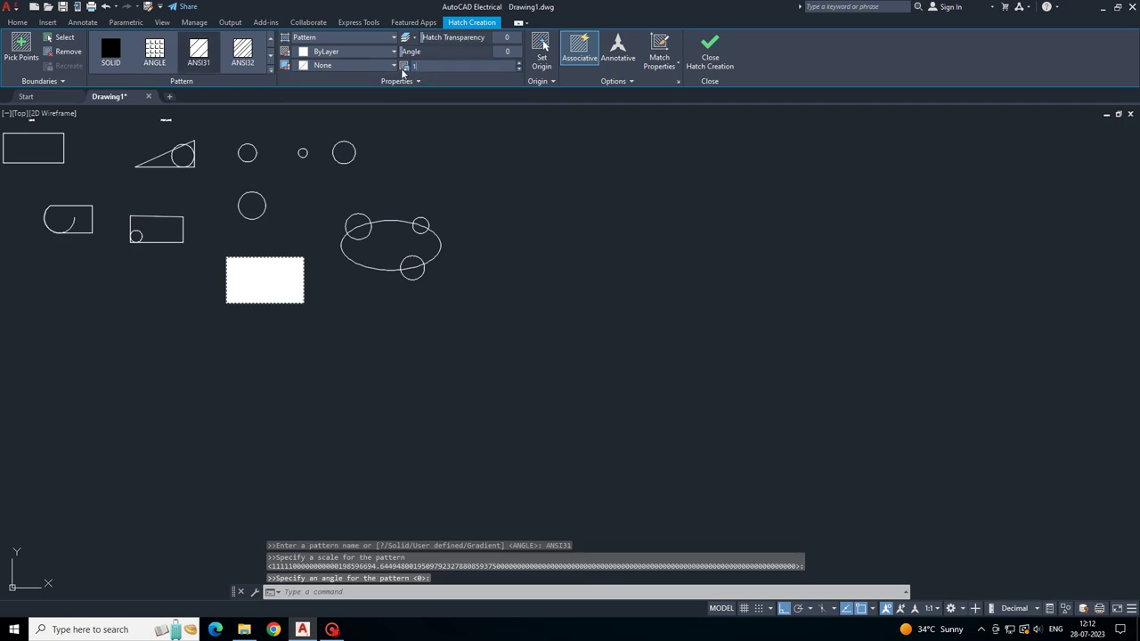
pyautogui.click(341, 82)
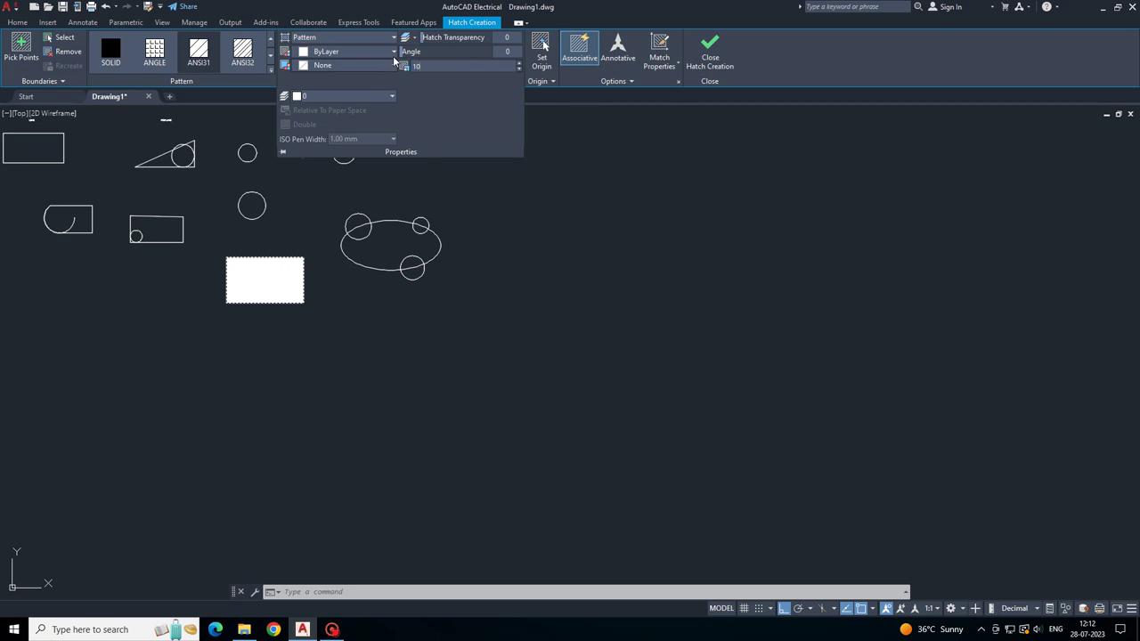
pyautogui.write('0')
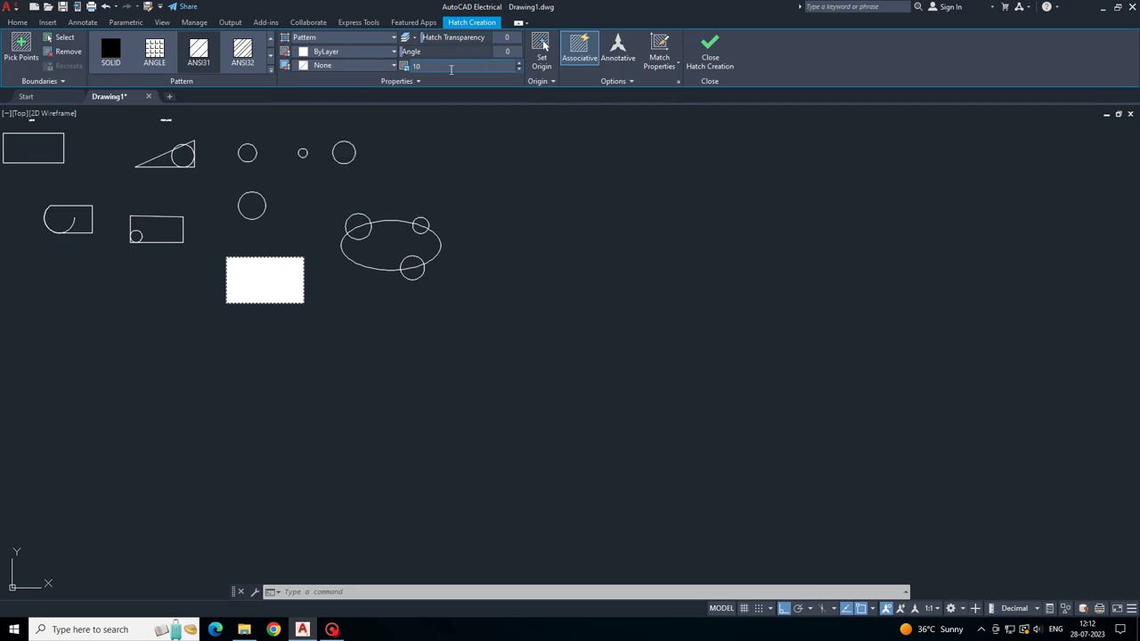
pyautogui.write('2')
pyautogui.scroll(3, 265, 283)
pyautogui.scroll(2, 267, 285)
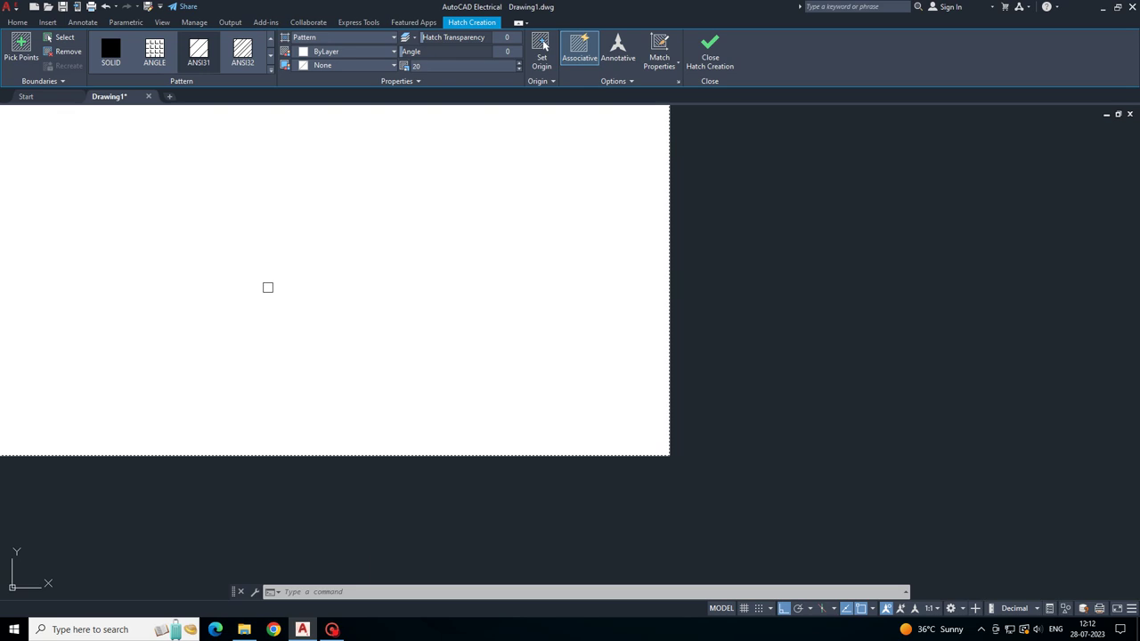
pyautogui.scroll(-3, 269, 289)
pyautogui.click(242, 49)
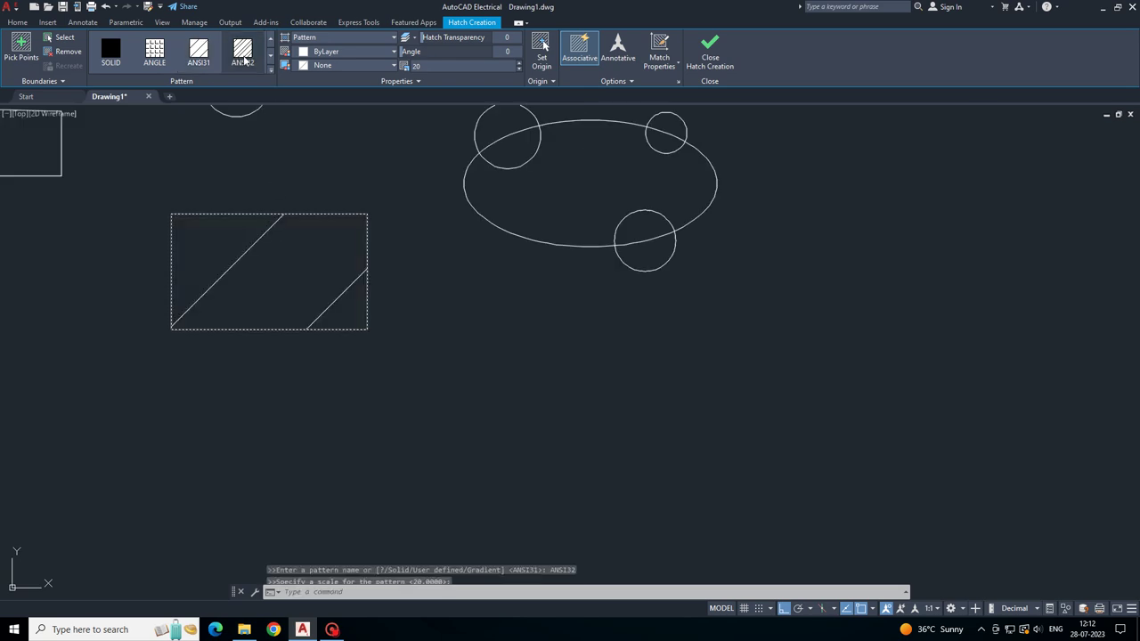
pyautogui.write('10')
pyautogui.click(377, 79)
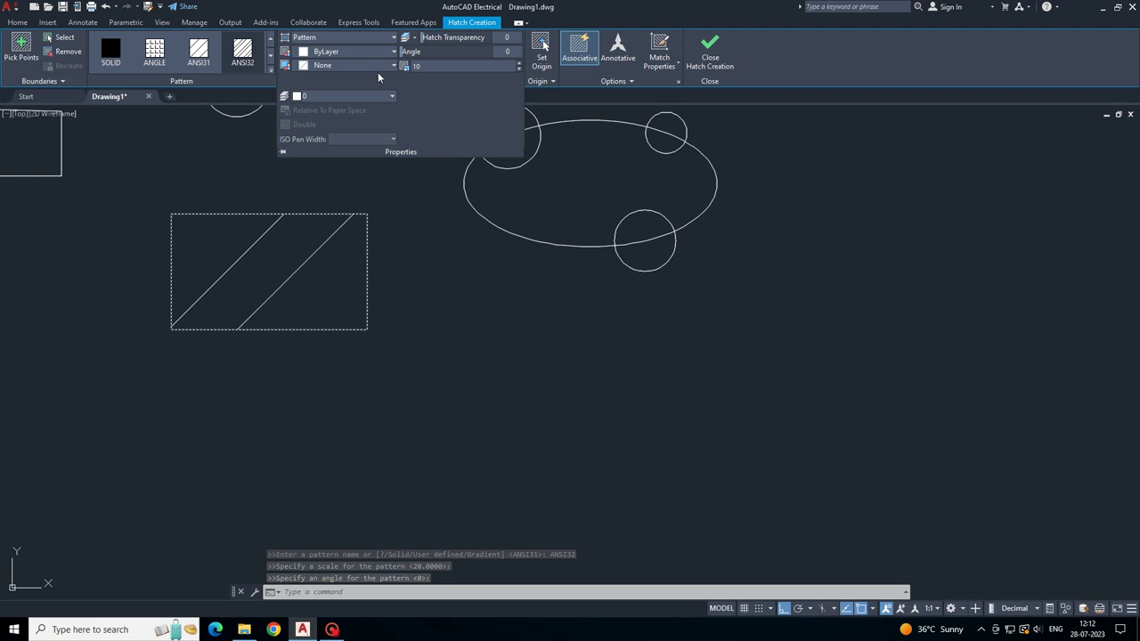
pyautogui.click(710, 53)
pyautogui.scroll(-2, 423, 264)
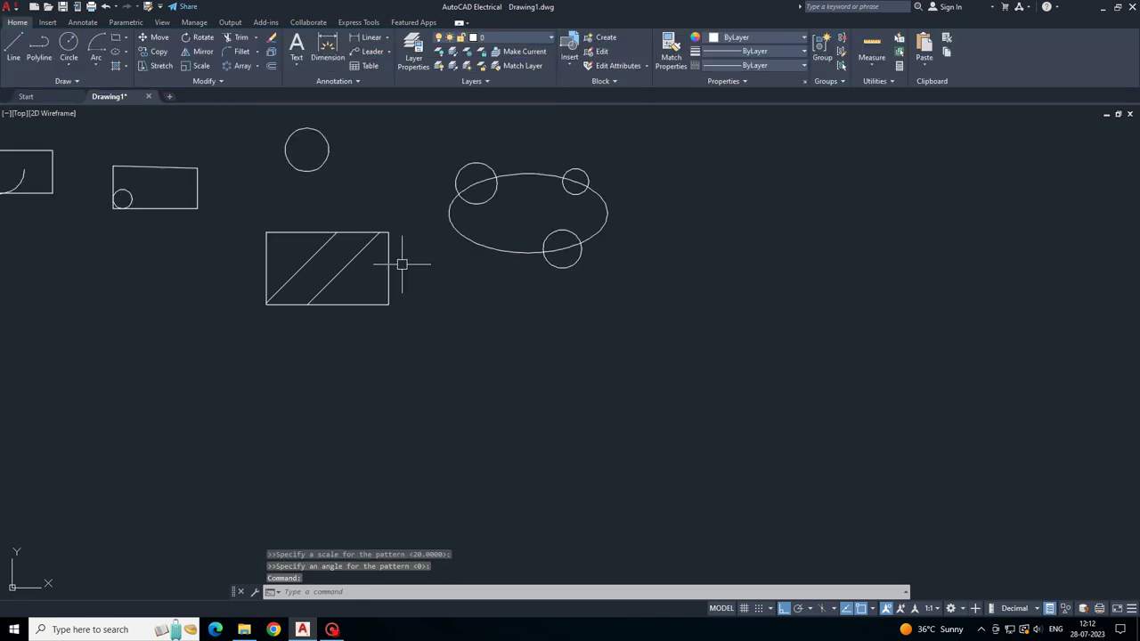
pyautogui.moveTo(402, 264); pyautogui.dragTo(417, 278, button='middle')
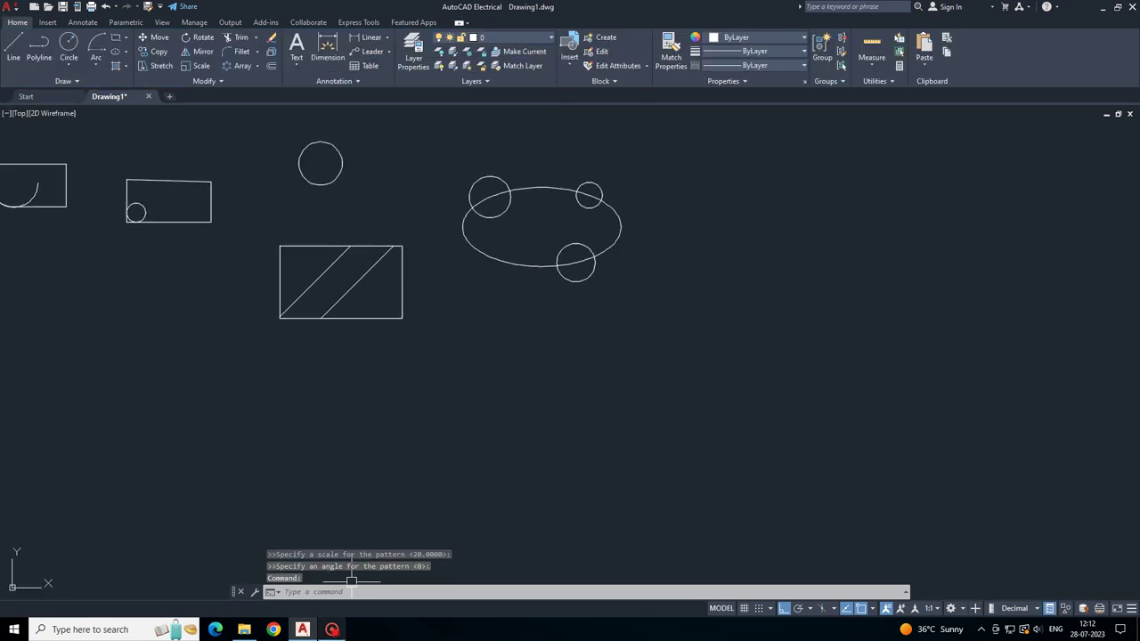
pyautogui.click(331, 629)
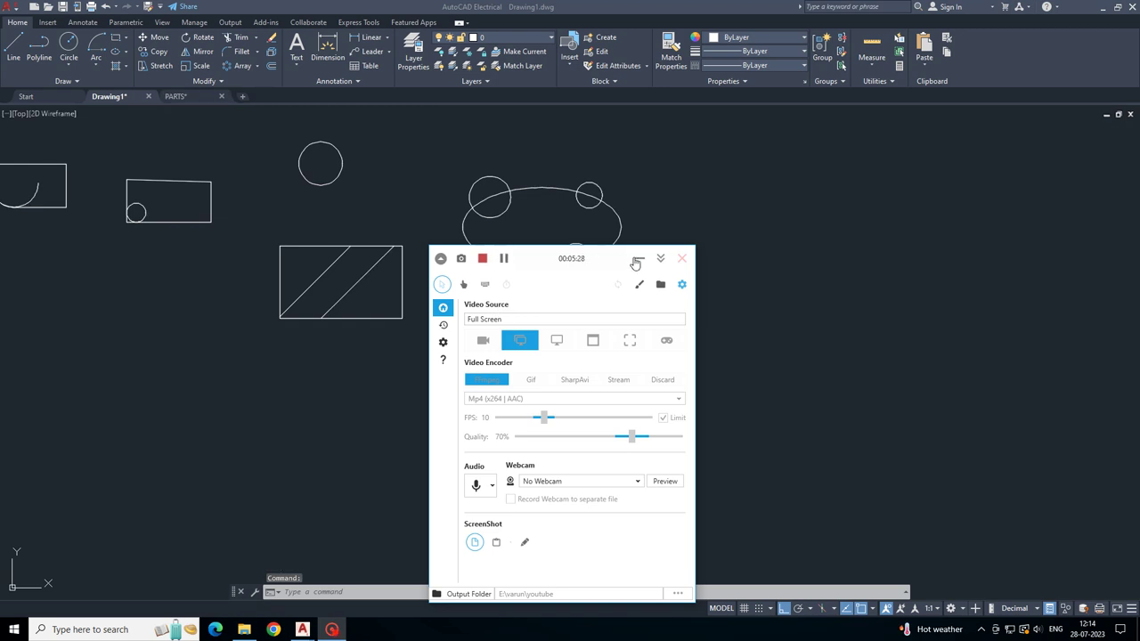
pyautogui.click(635, 260)
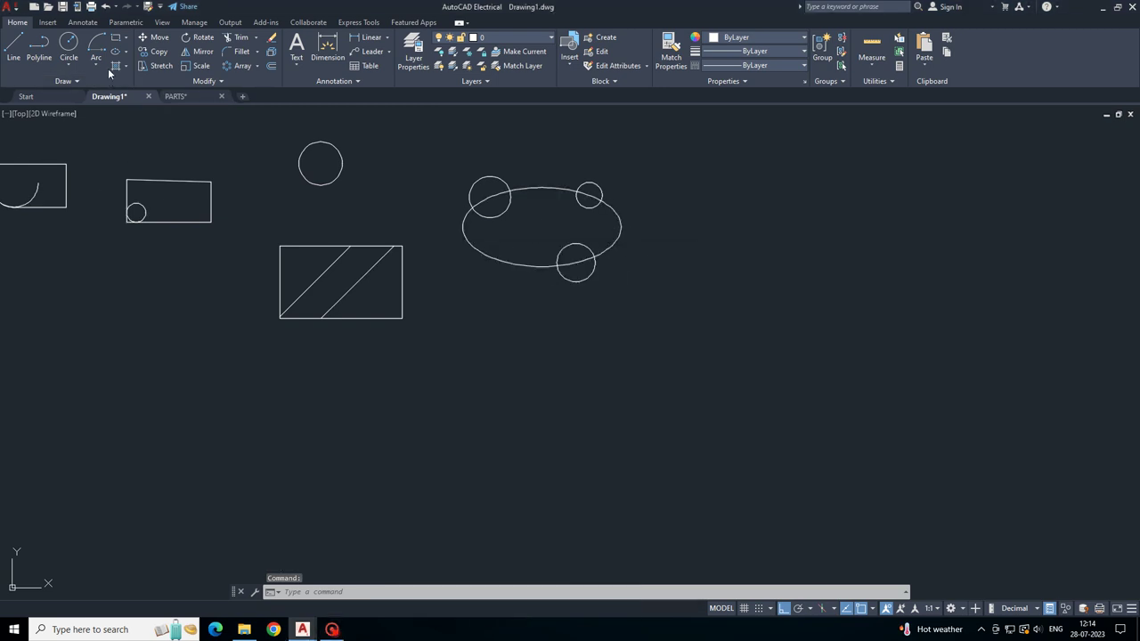
# - Move the hatched rectangle and its hatch lower down
pyautogui.click(153, 38)
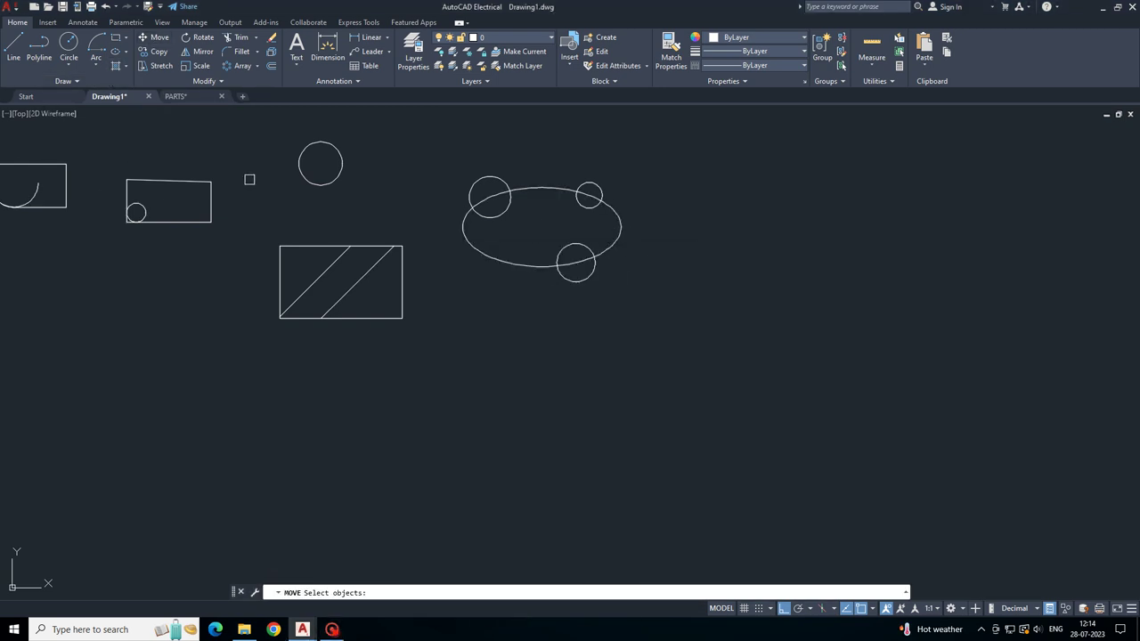
pyautogui.click(269, 239)
pyautogui.click(445, 344)
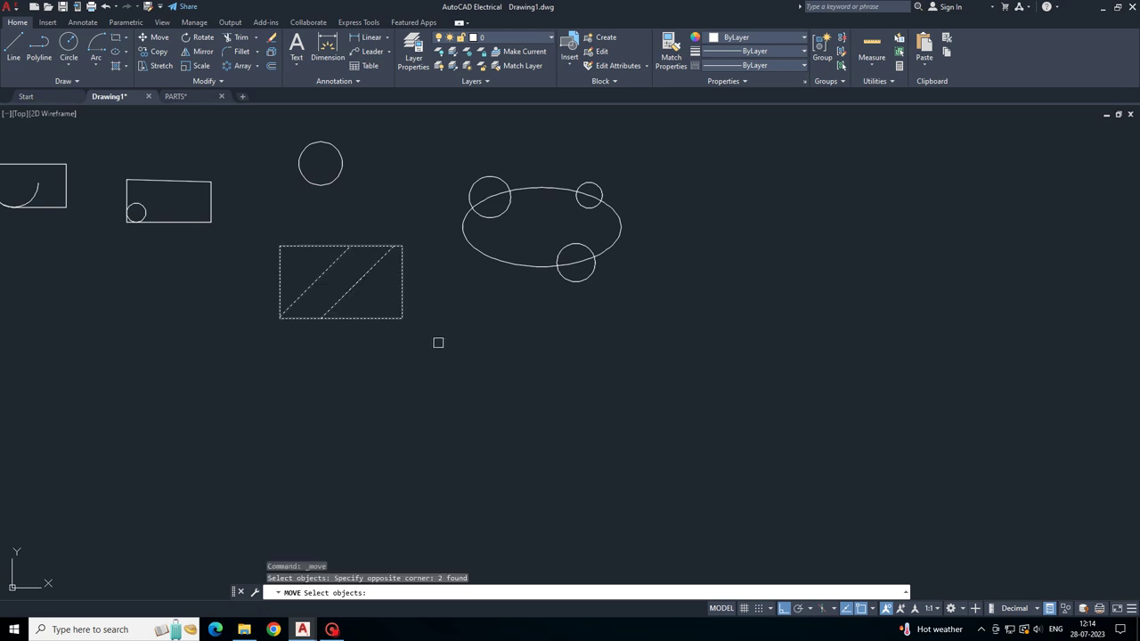
pyautogui.press('Return')
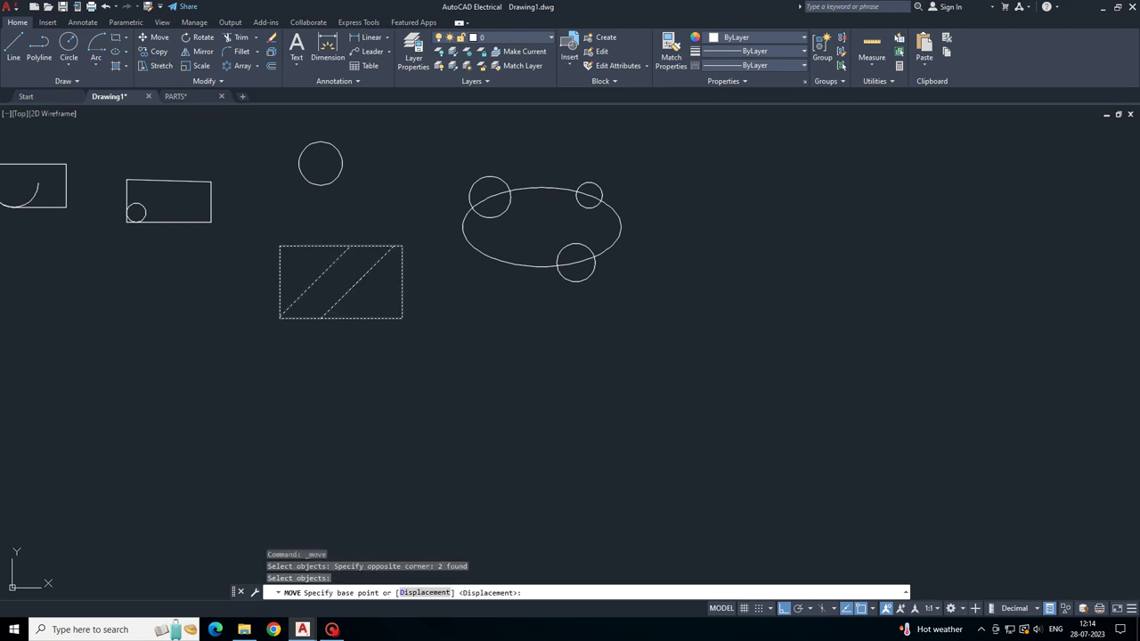
pyautogui.click(320, 318)
pyautogui.moveTo(321, 317); pyautogui.dragTo(330, 254, button='middle')
pyautogui.click(326, 339)
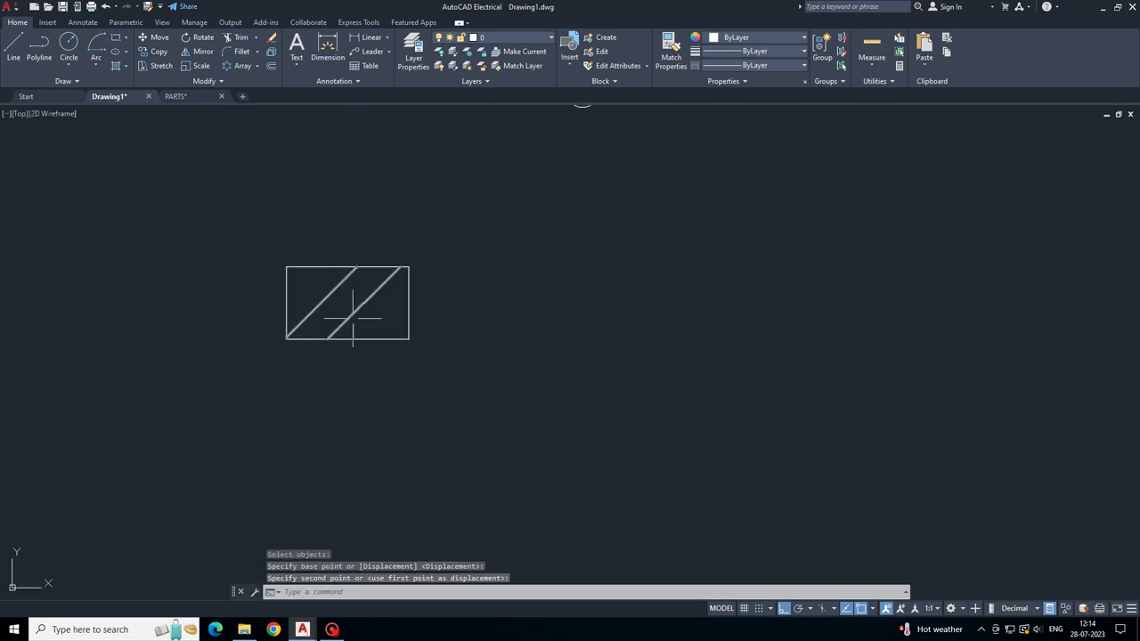
# - Move only the hatch lines right so they overhang the rectangle's edge
pyautogui.click(358, 303)
pyautogui.press('Return')
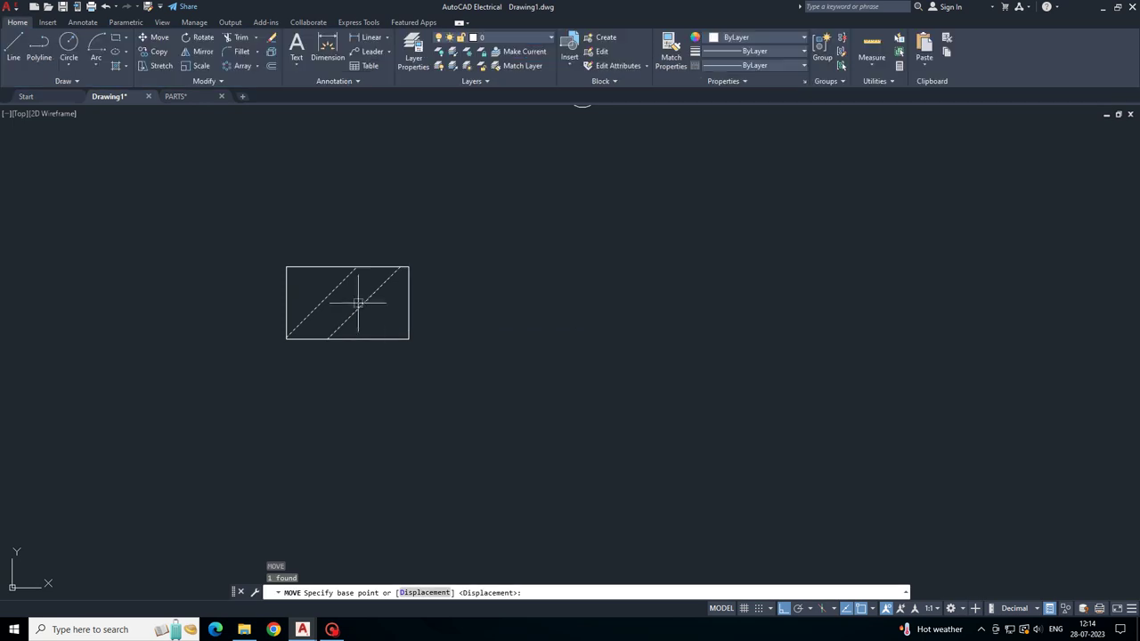
pyautogui.click(358, 301)
pyautogui.click(416, 298)
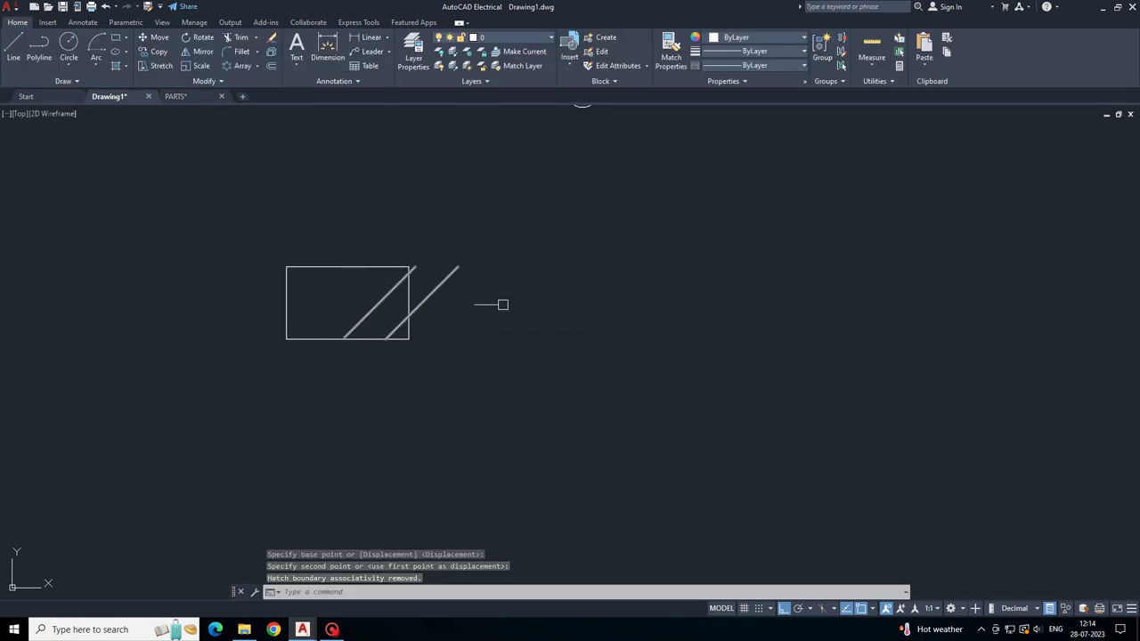
# - Copy the hatched rectangle twice in a row to its right, based on its left-edge midpoint
pyautogui.click(158, 51)
pyautogui.click(242, 232)
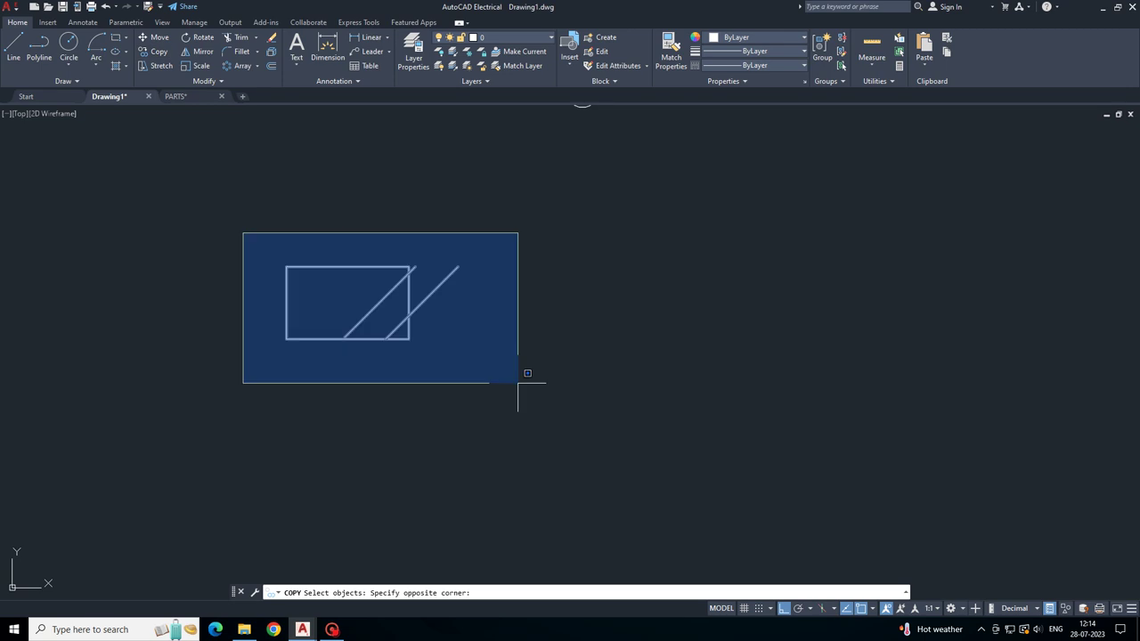
pyautogui.click(544, 410)
pyautogui.press('Return')
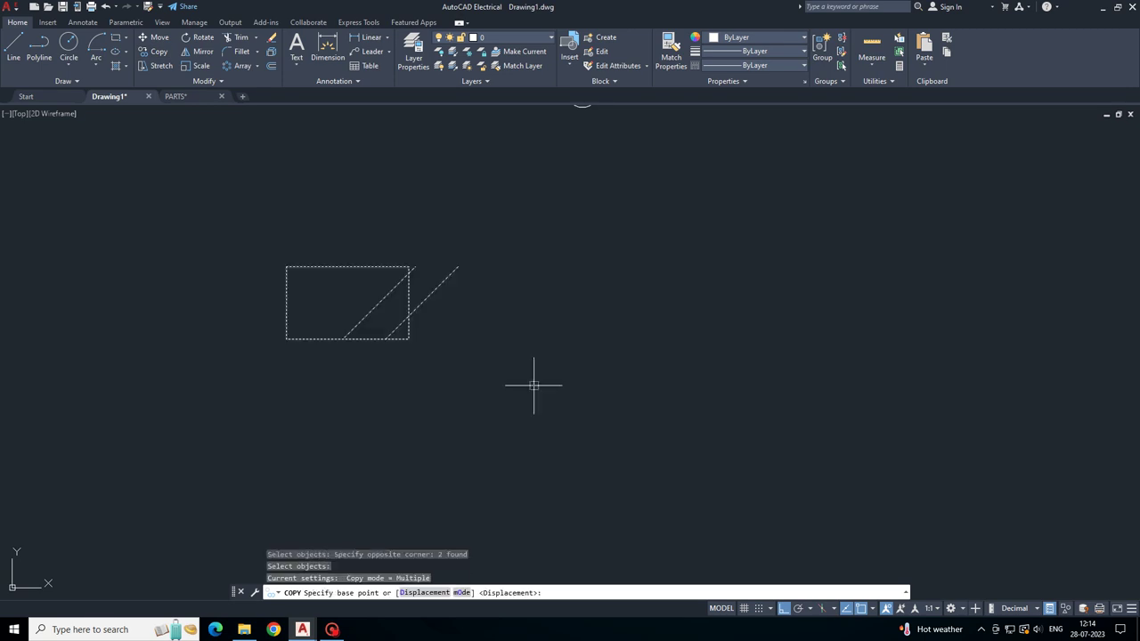
pyautogui.click(286, 303)
pyautogui.click(529, 303)
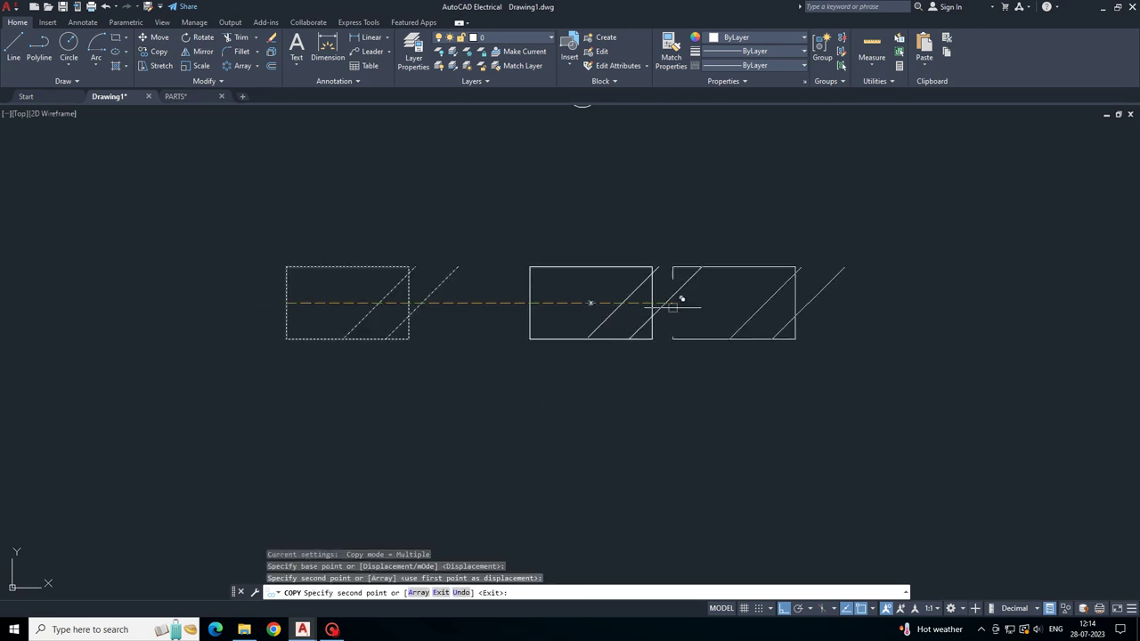
pyautogui.click(714, 303)
pyautogui.press('Escape')
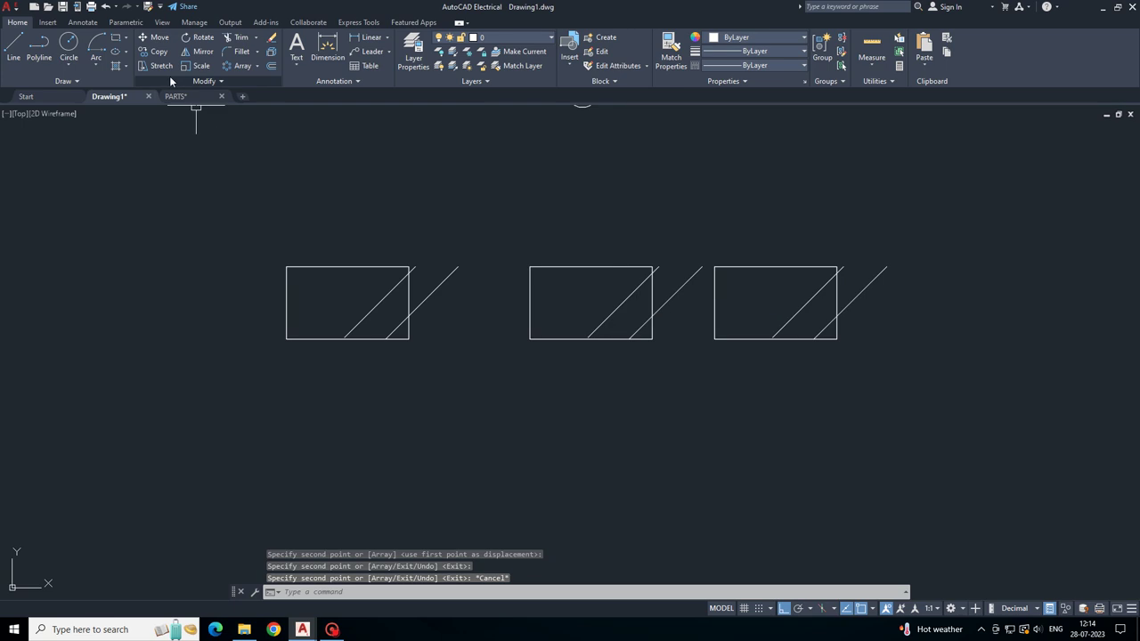
pyautogui.scroll(-3, 418, 339)
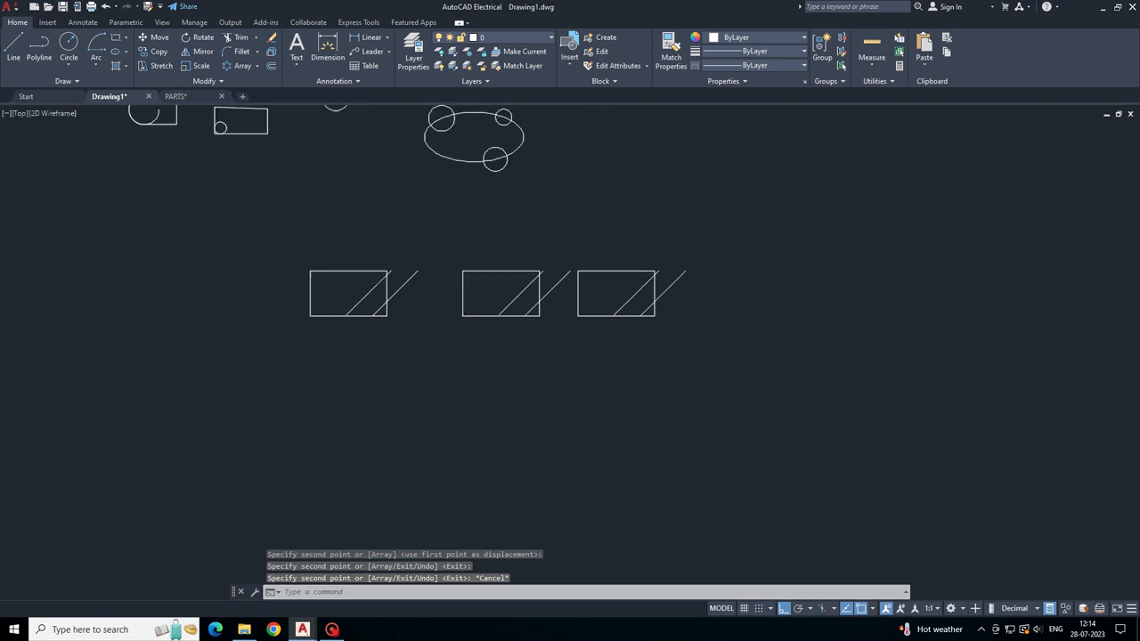
pyautogui.scroll(-3, 417, 339)
pyautogui.click(156, 65)
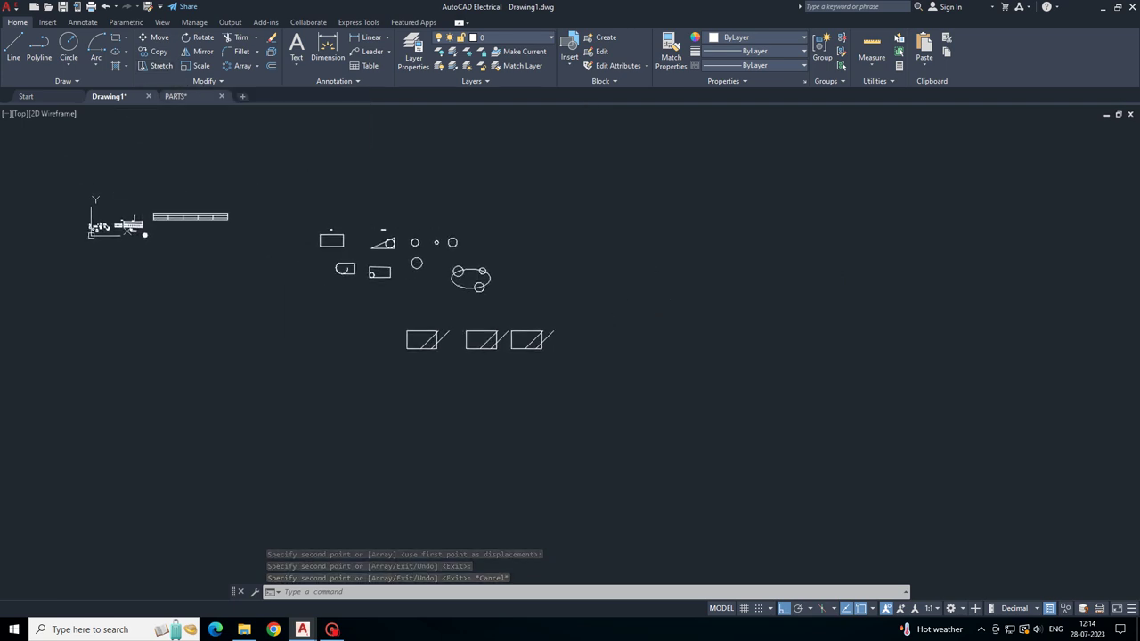
pyautogui.scroll(5, 442, 343)
# - Stretch the leftmost rectangle's left edge 20 units further left
pyautogui.moveTo(443, 344); pyautogui.dragTo(532, 348, button='middle')
pyautogui.click(401, 401)
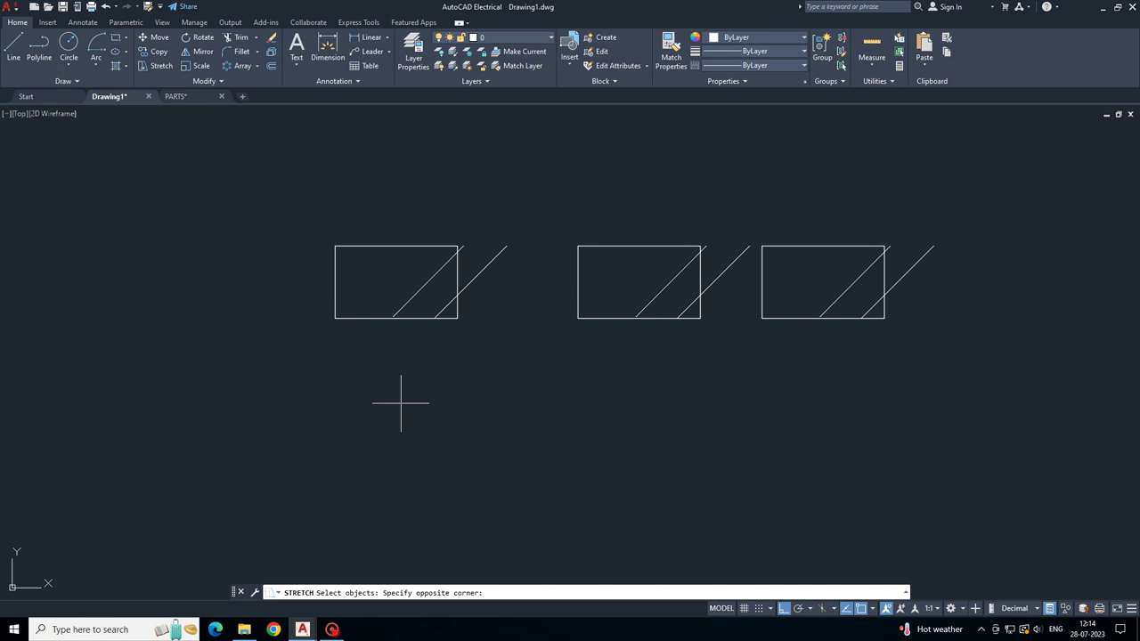
pyautogui.click(259, 183)
pyautogui.press('Escape')
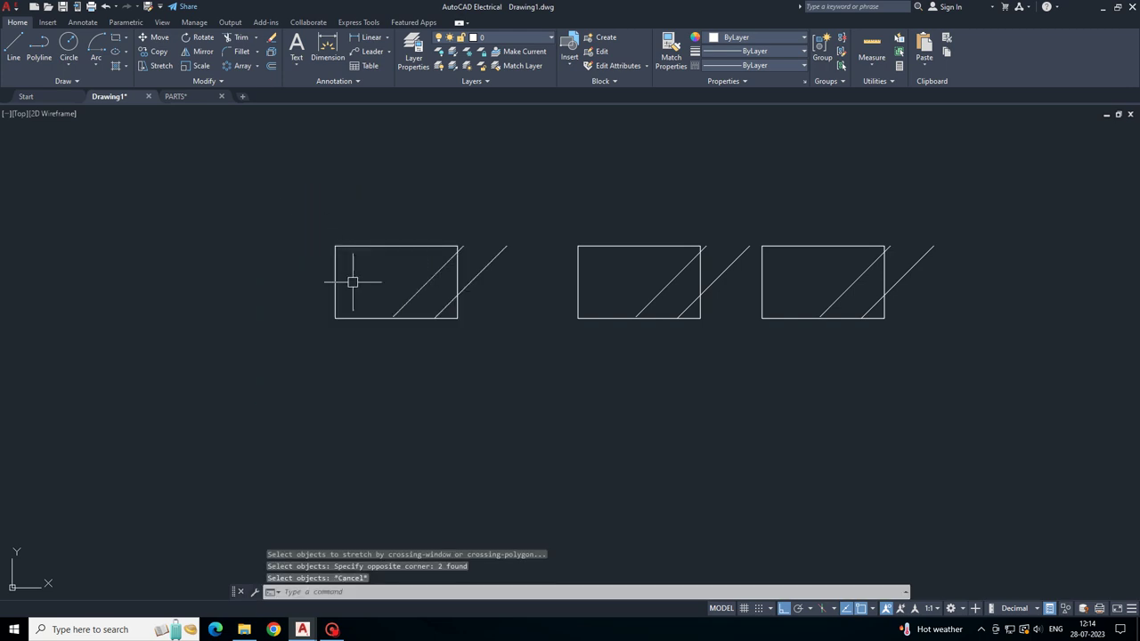
pyautogui.press('Return')
pyautogui.click(357, 338)
pyautogui.click(296, 222)
pyautogui.press('Return')
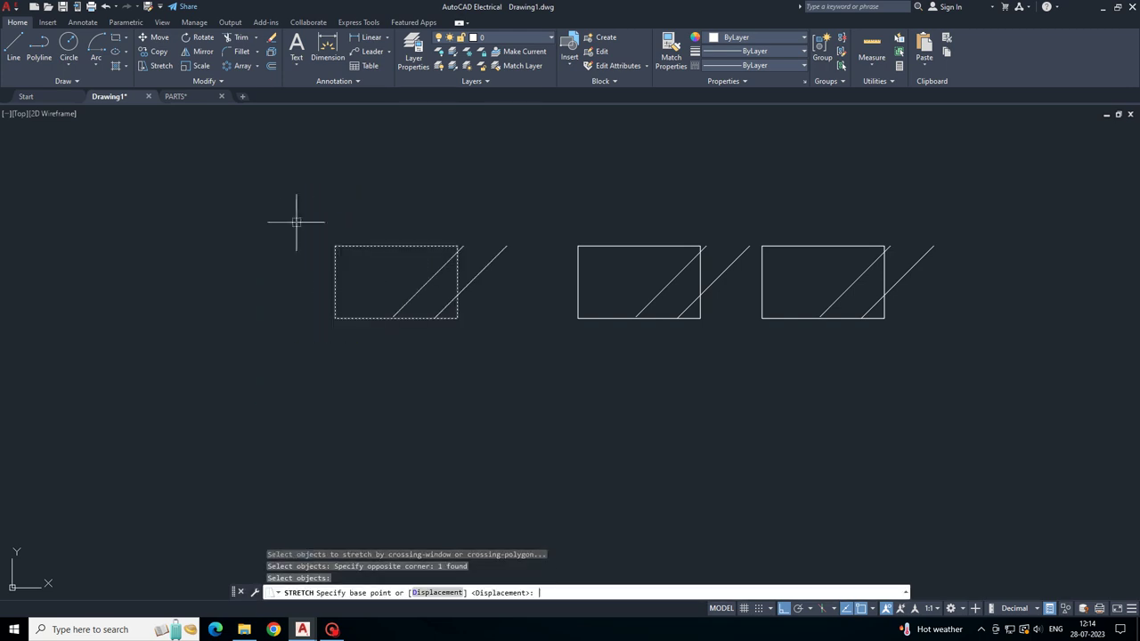
pyautogui.click(334, 282)
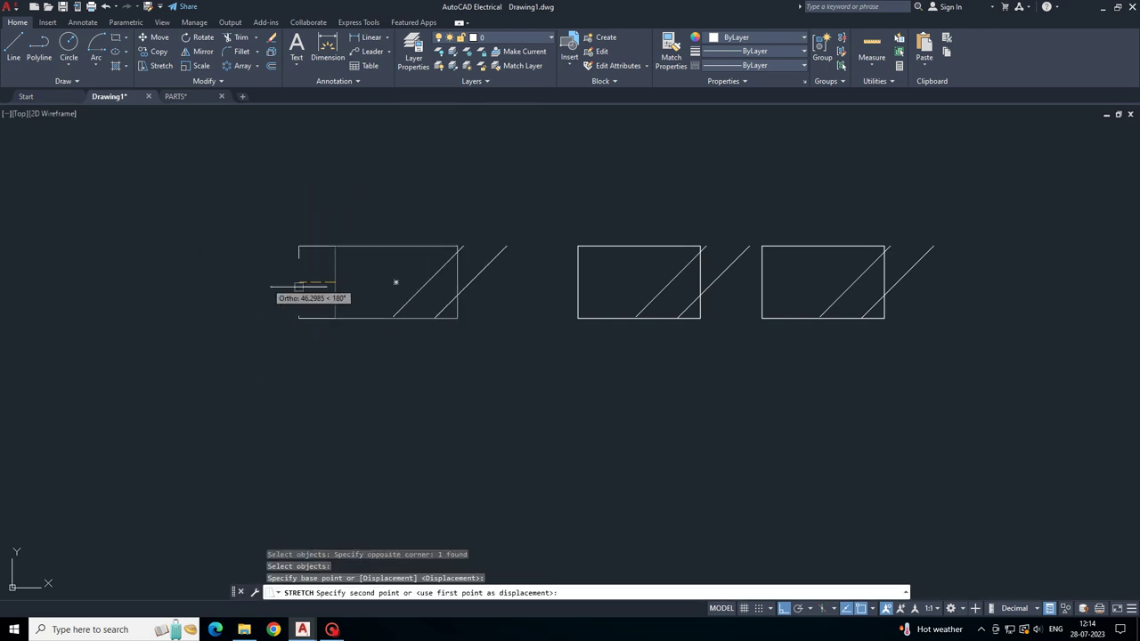
pyautogui.write('20')
pyautogui.press('Return')
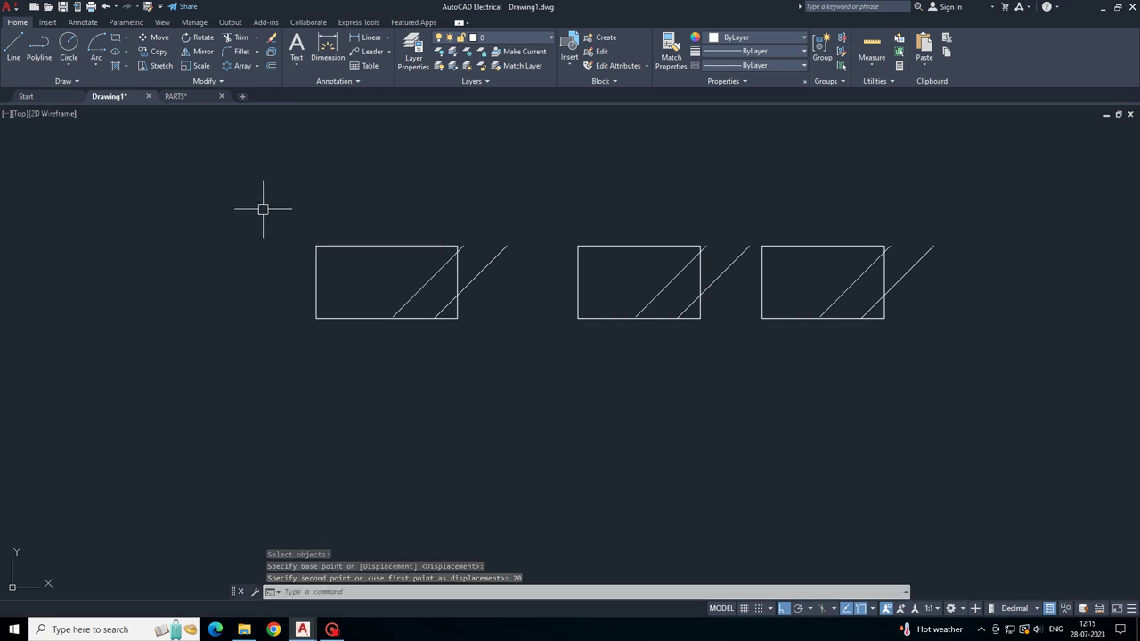
pyautogui.scroll(-1, 268, 231)
pyautogui.moveTo(268, 231); pyautogui.dragTo(197, 239, button='middle')
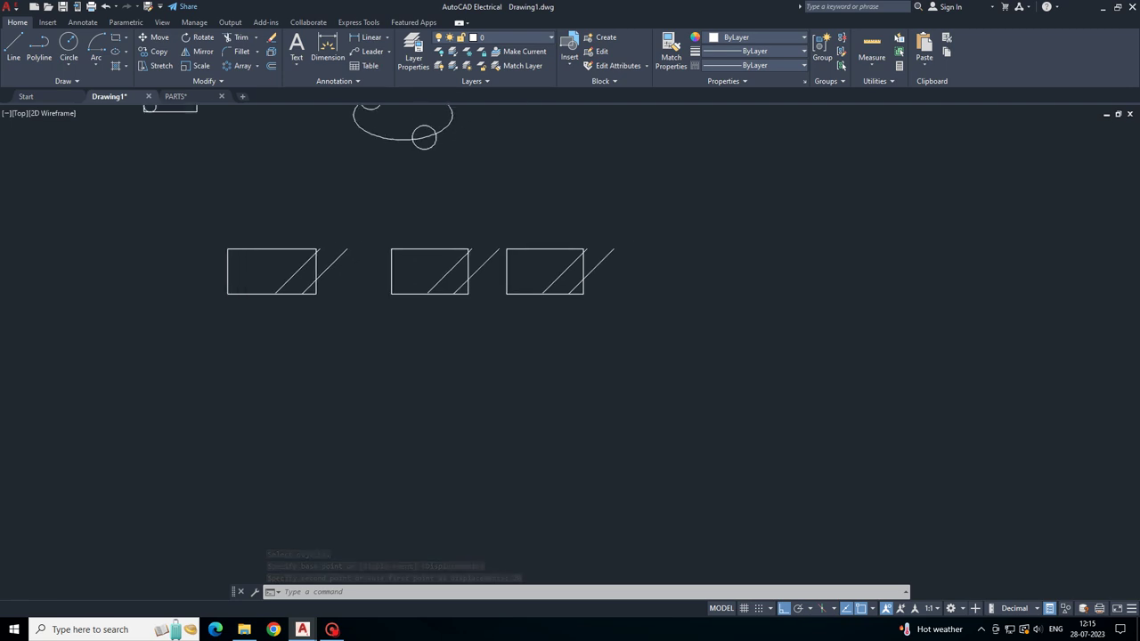
pyautogui.scroll(1, 249, 250)
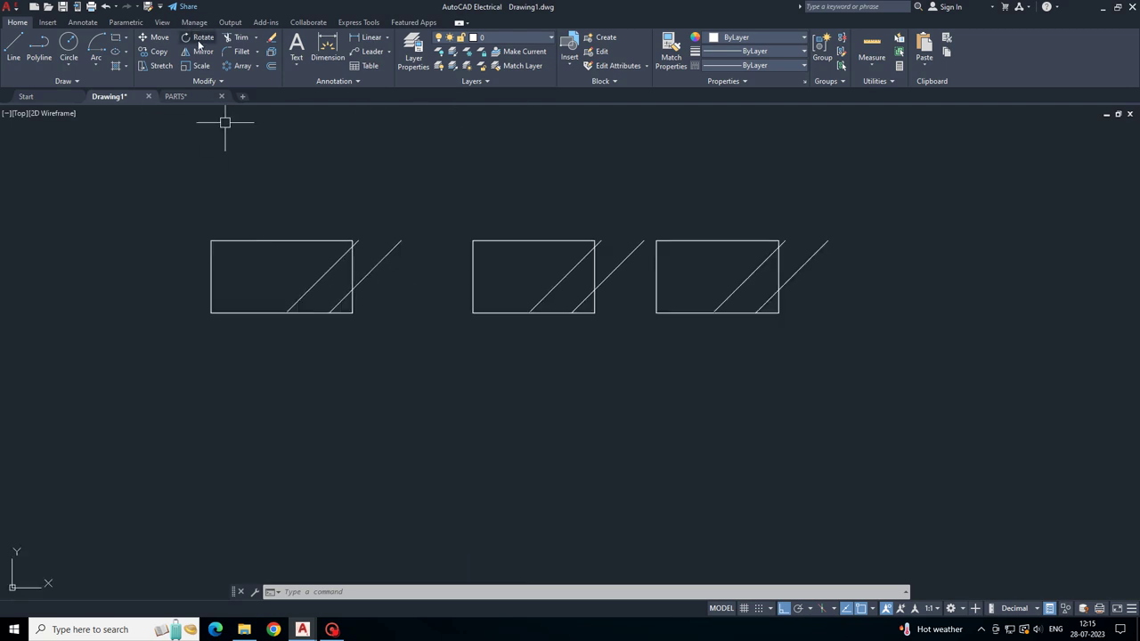
# - Rotate the third rectangle and its diagonal line to a free angle about its lower-right corner
pyautogui.click(200, 40)
pyautogui.click(426, 230)
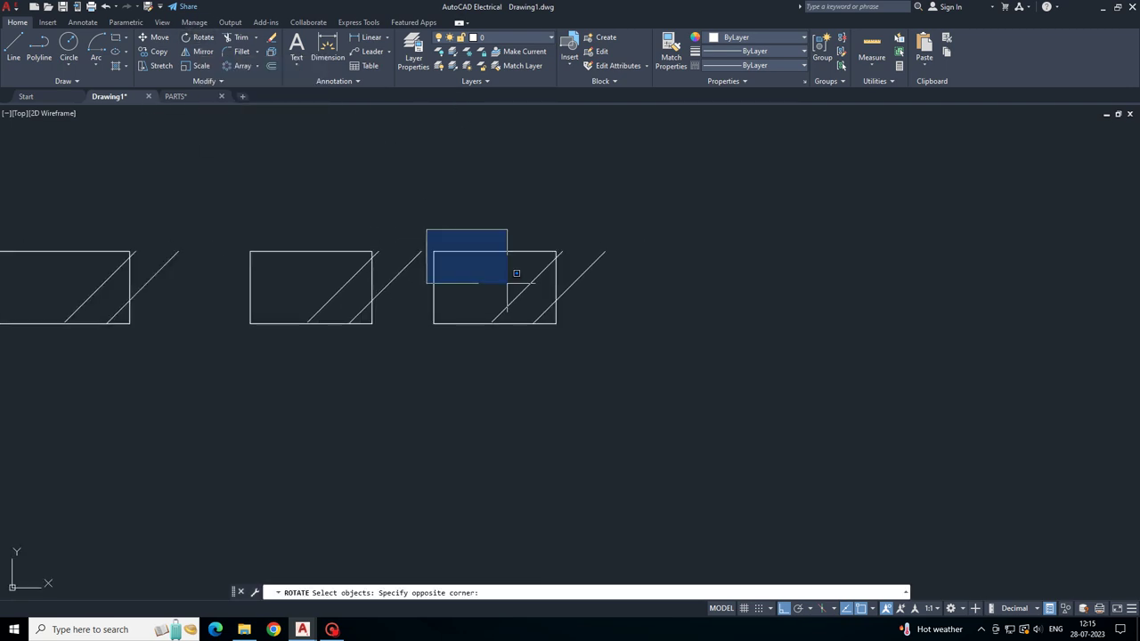
pyautogui.click(515, 272)
pyautogui.press('Return')
pyautogui.click(555, 323)
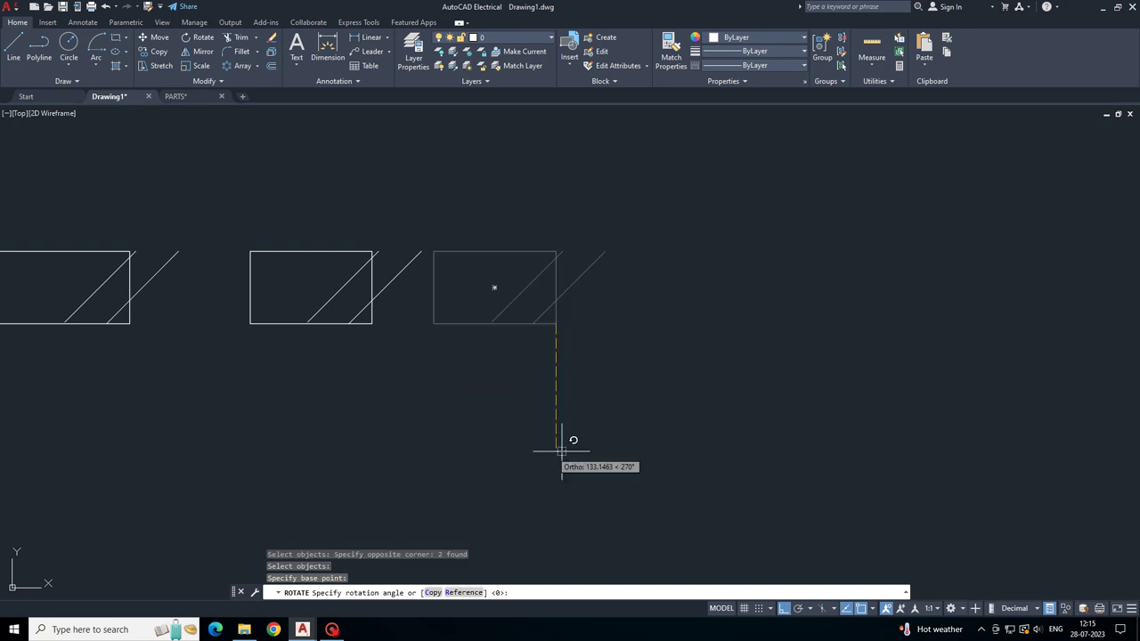
pyautogui.press('F8')
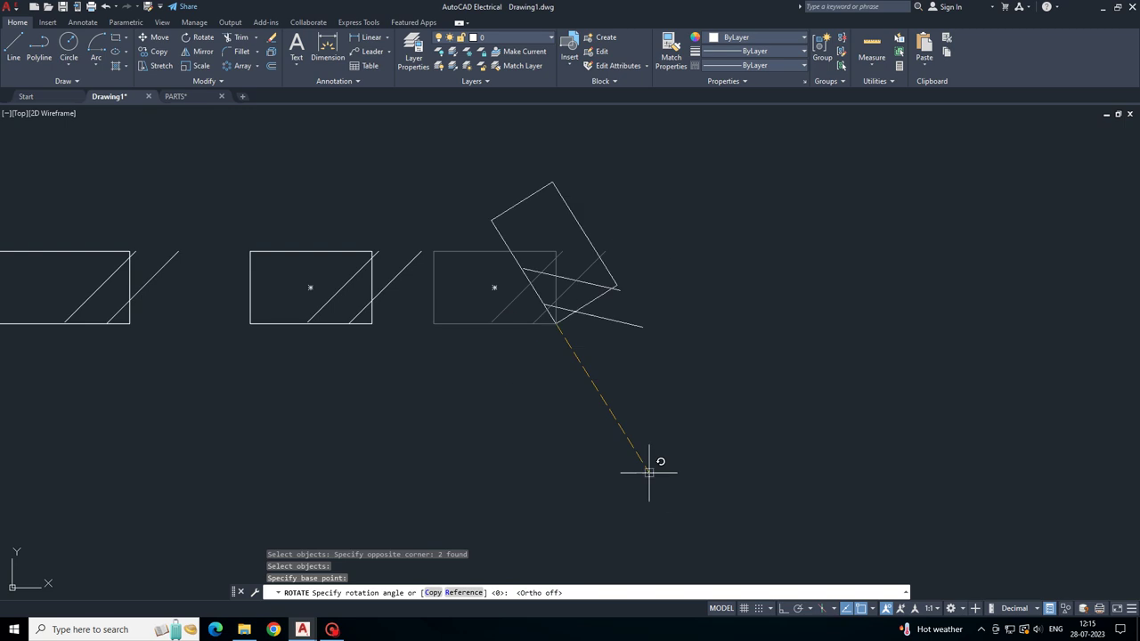
pyautogui.click(422, 448)
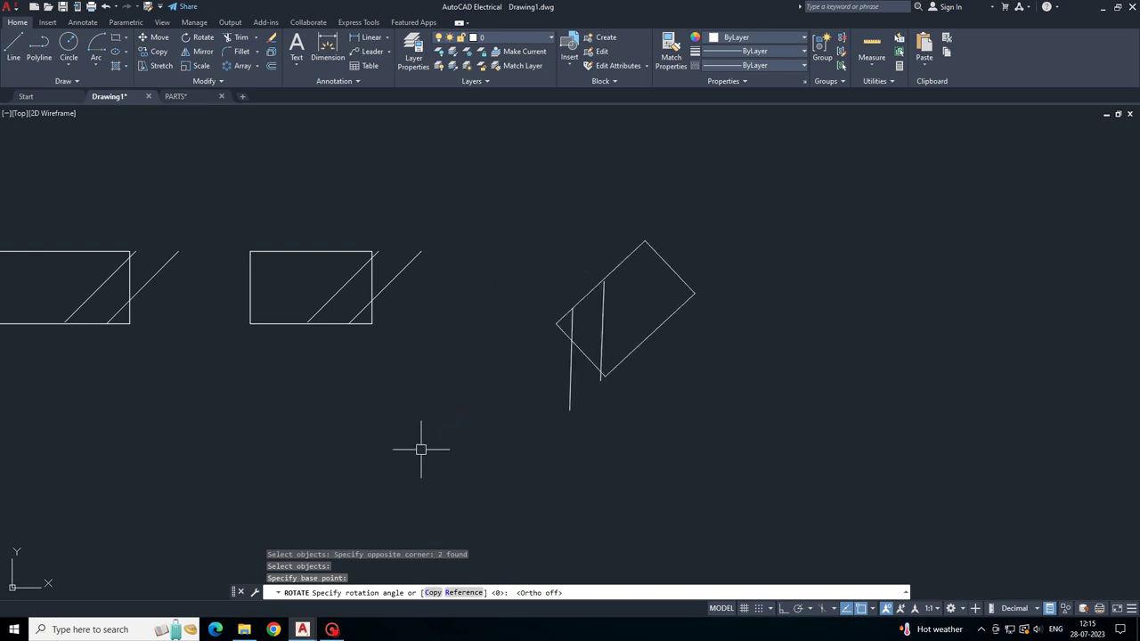
# - Draw a vertical line to the right of the tilted rectangle
pyautogui.click(207, 55)
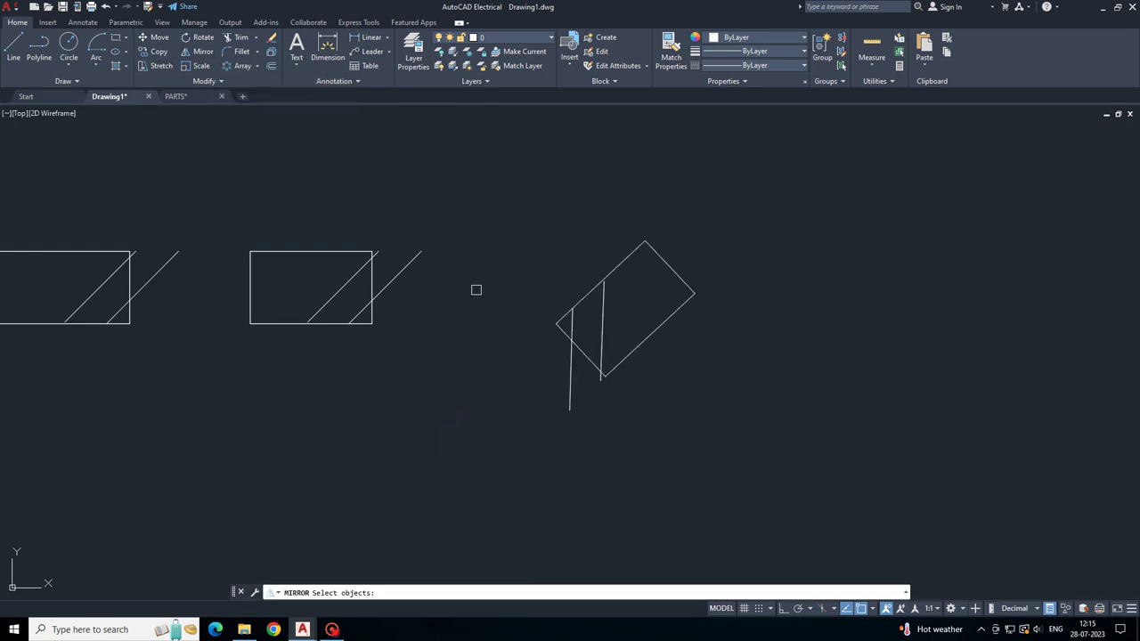
pyautogui.scroll(-2, 473, 287)
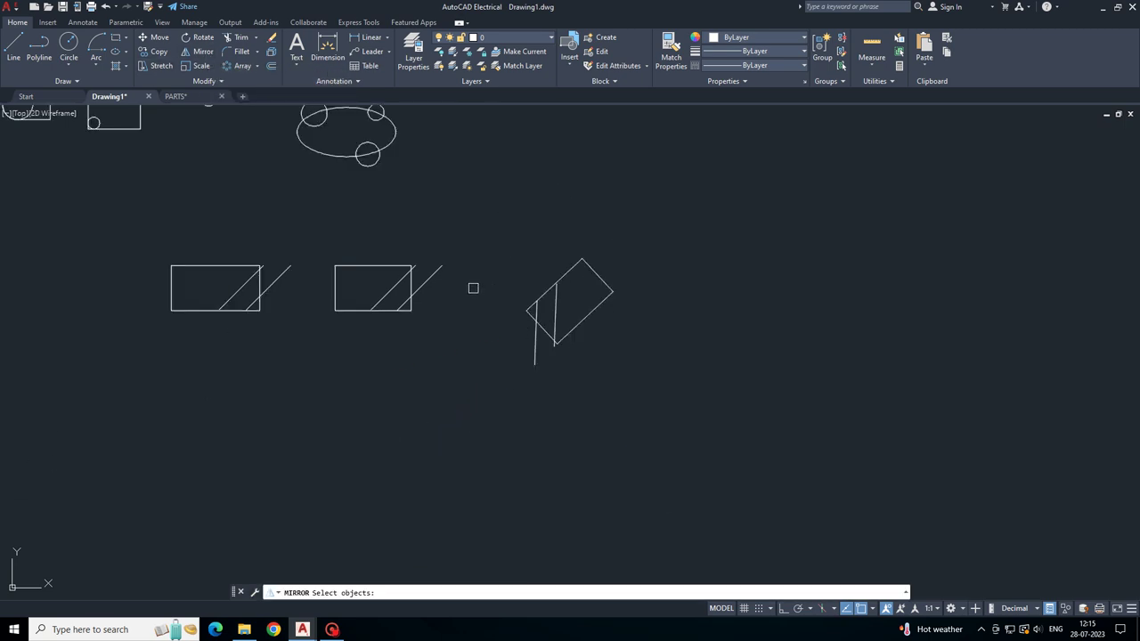
pyautogui.click(13, 44)
pyautogui.click(583, 227)
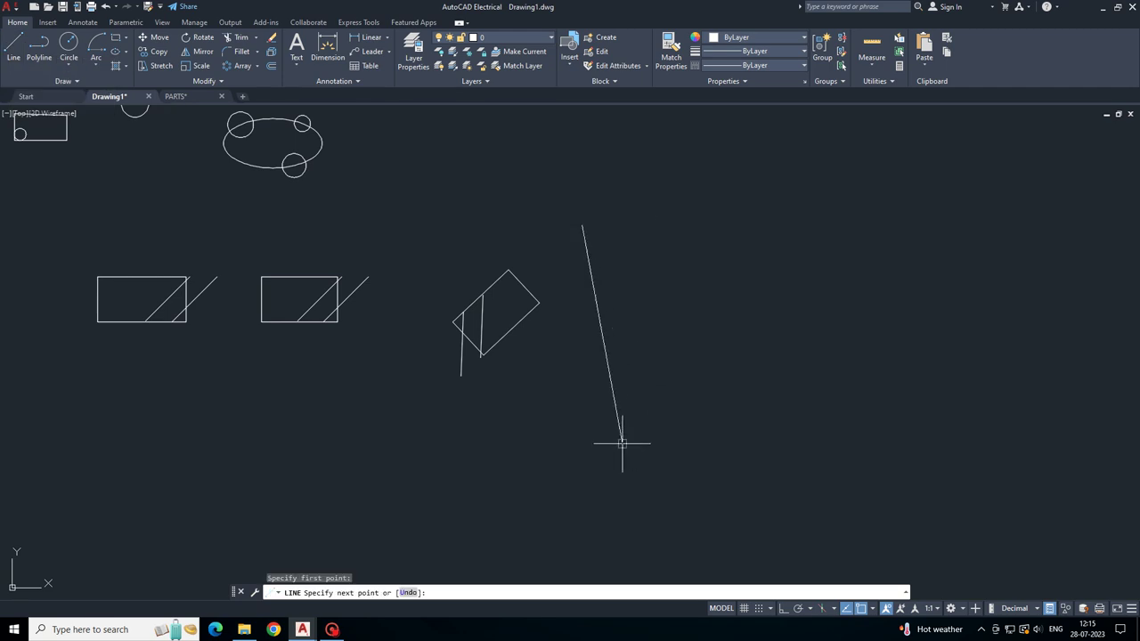
pyautogui.press('F8')
pyautogui.click(619, 436)
pyautogui.press('Return')
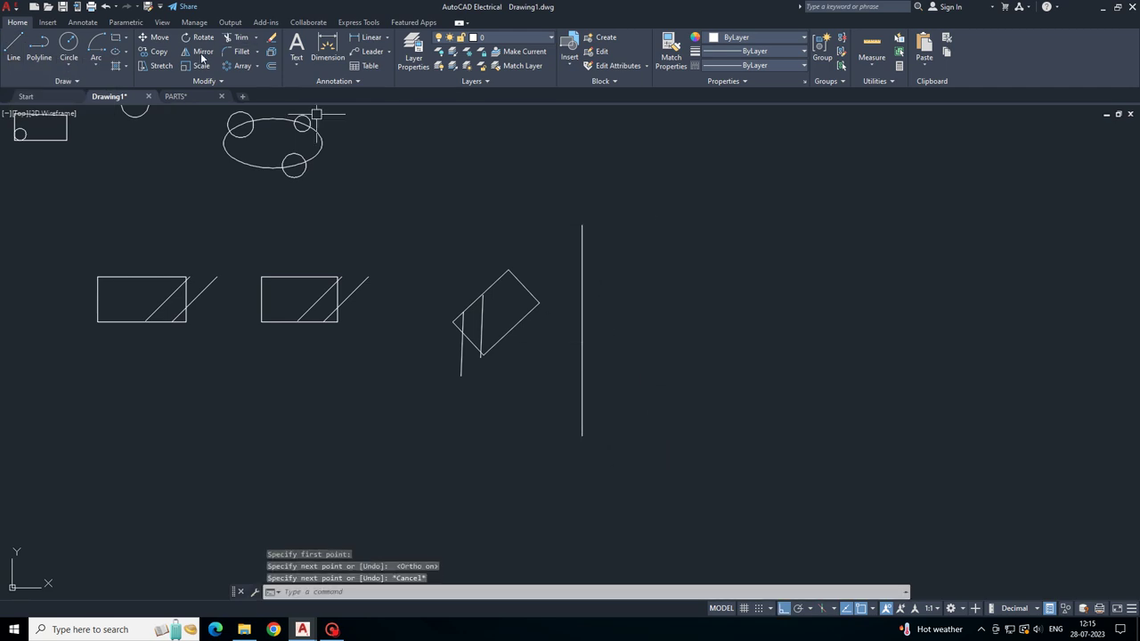
# - Mirror the tilted shape across the vertical line, keeping the original
pyautogui.click(203, 50)
pyautogui.click(392, 210)
pyautogui.click(567, 390)
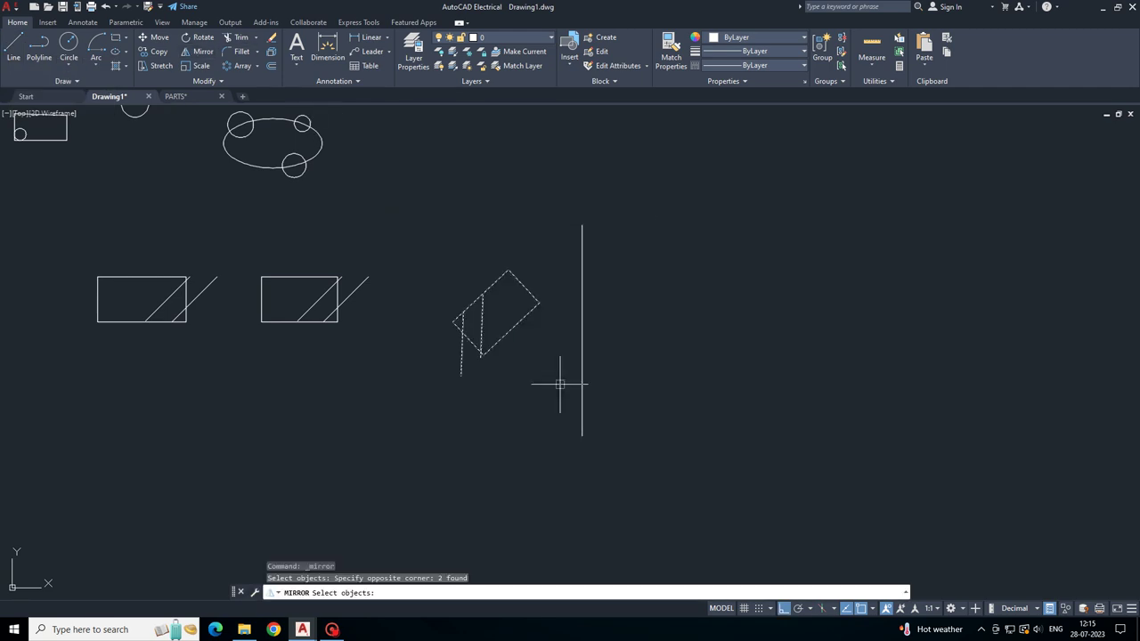
pyautogui.click(582, 226)
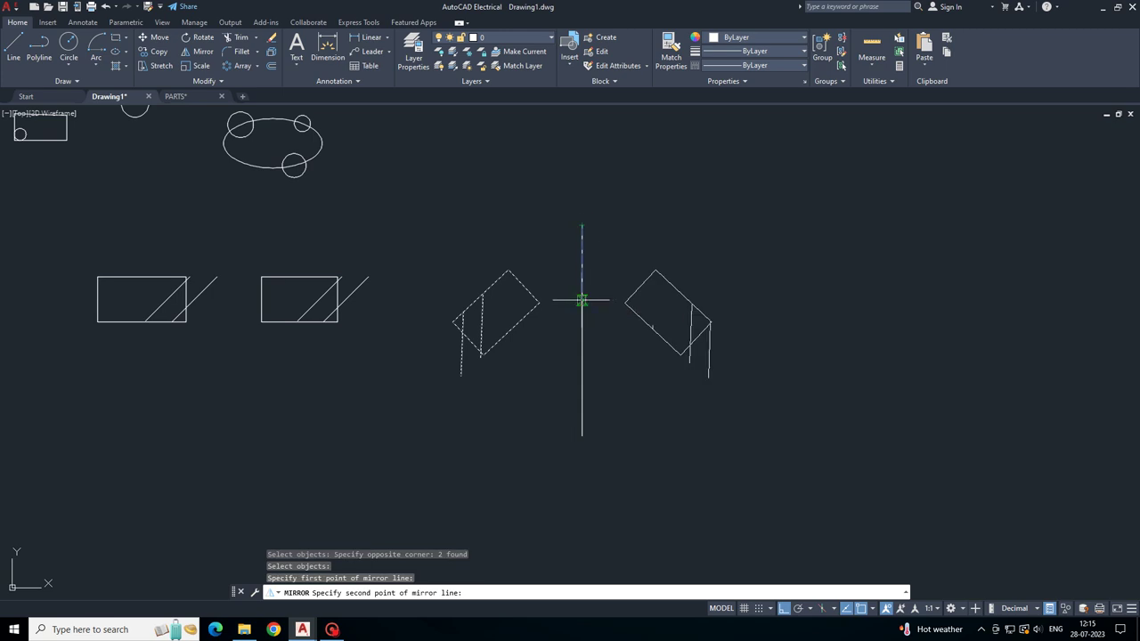
pyautogui.click(583, 299)
pyautogui.rightClick(581, 301)
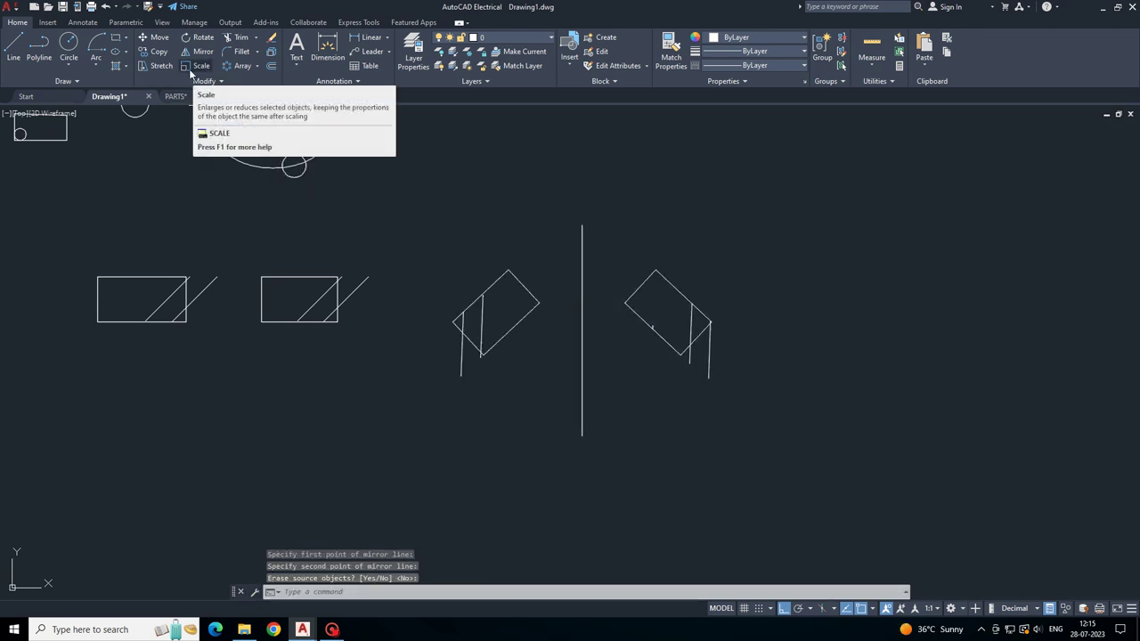
# - Scale the vertical line up from its lower endpoint so it extends taller
pyautogui.click(189, 69)
pyautogui.click(569, 219)
pyautogui.click(604, 452)
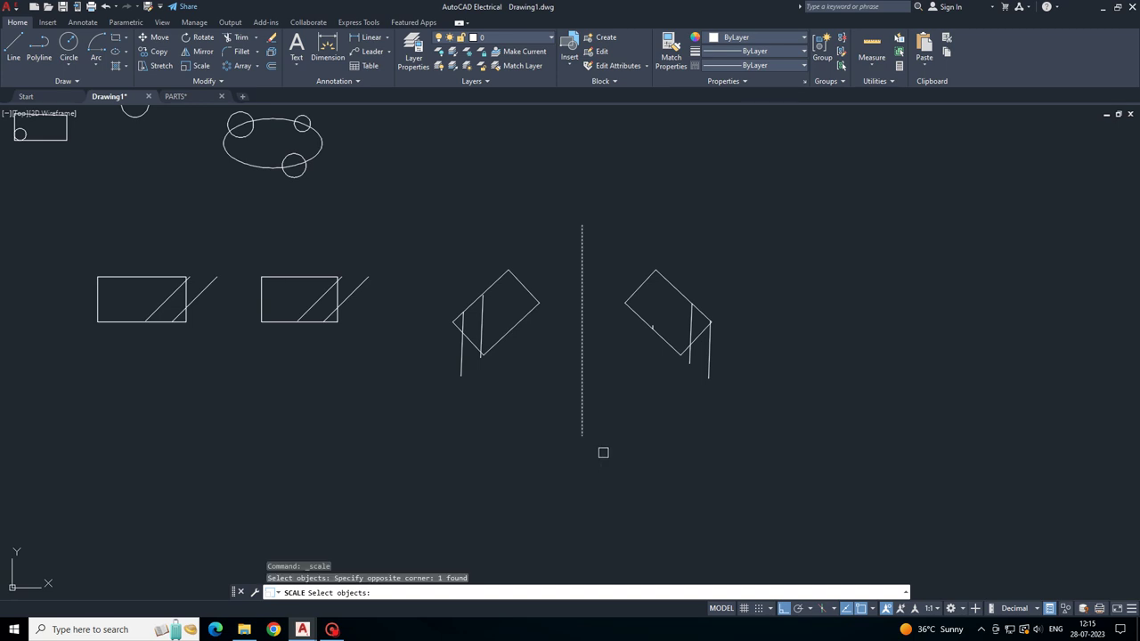
pyautogui.press('Return')
pyautogui.click(581, 436)
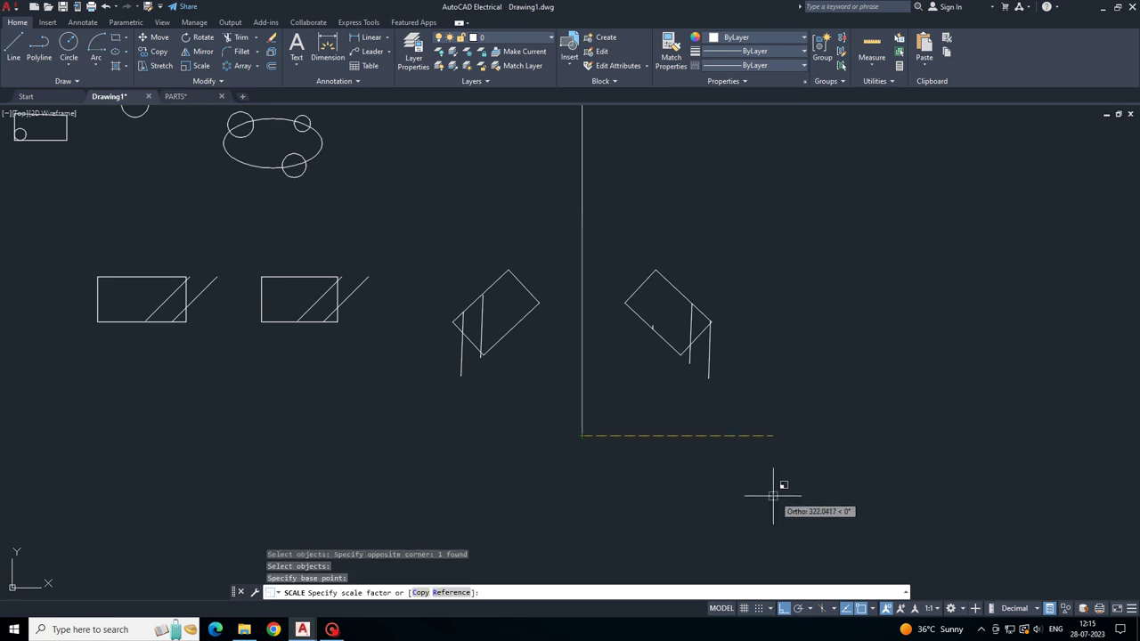
pyautogui.click(711, 469)
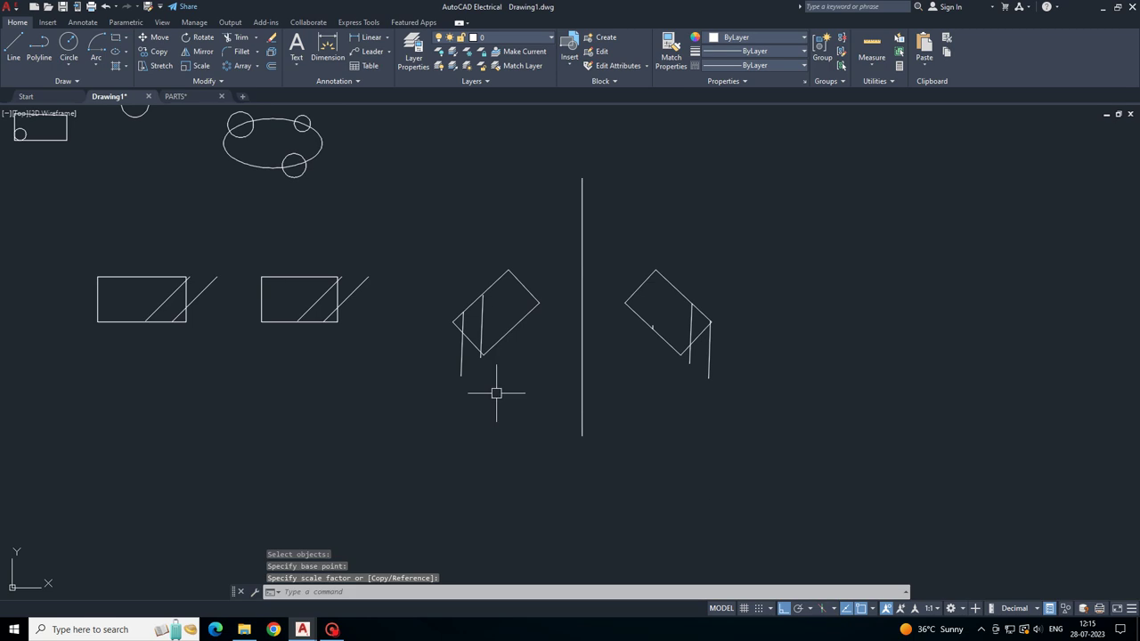
pyautogui.moveTo(511, 382); pyautogui.dragTo(319, 386, button='middle')
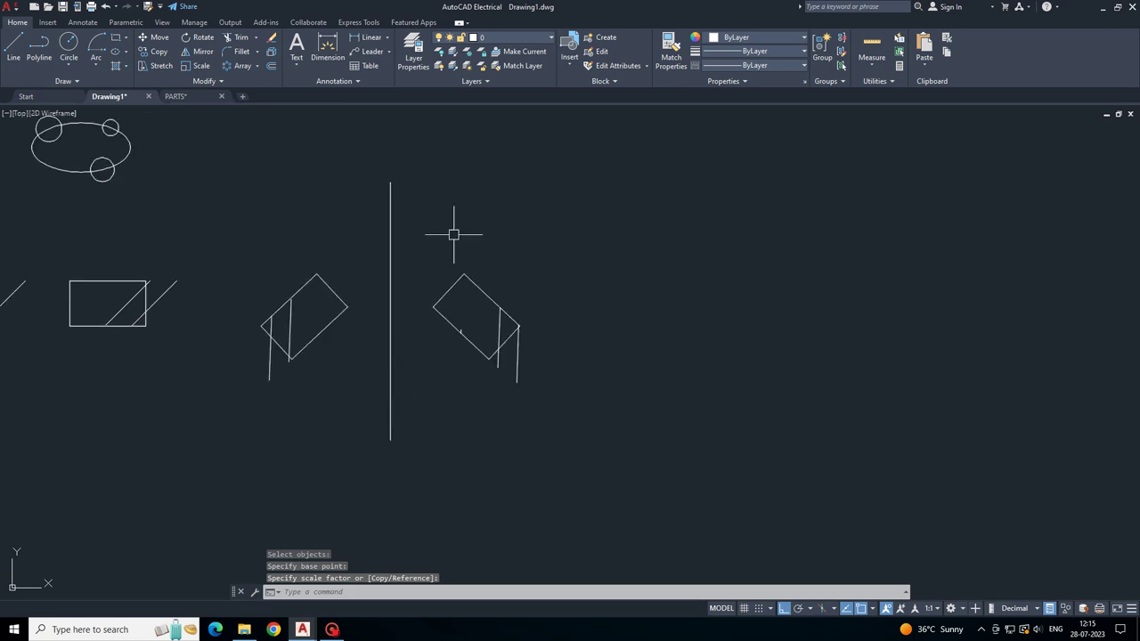
# - Trim the line piece inside the mirrored rectangle and try trimming the left shape's inner line
pyautogui.click(238, 43)
pyautogui.scroll(5, 517, 325)
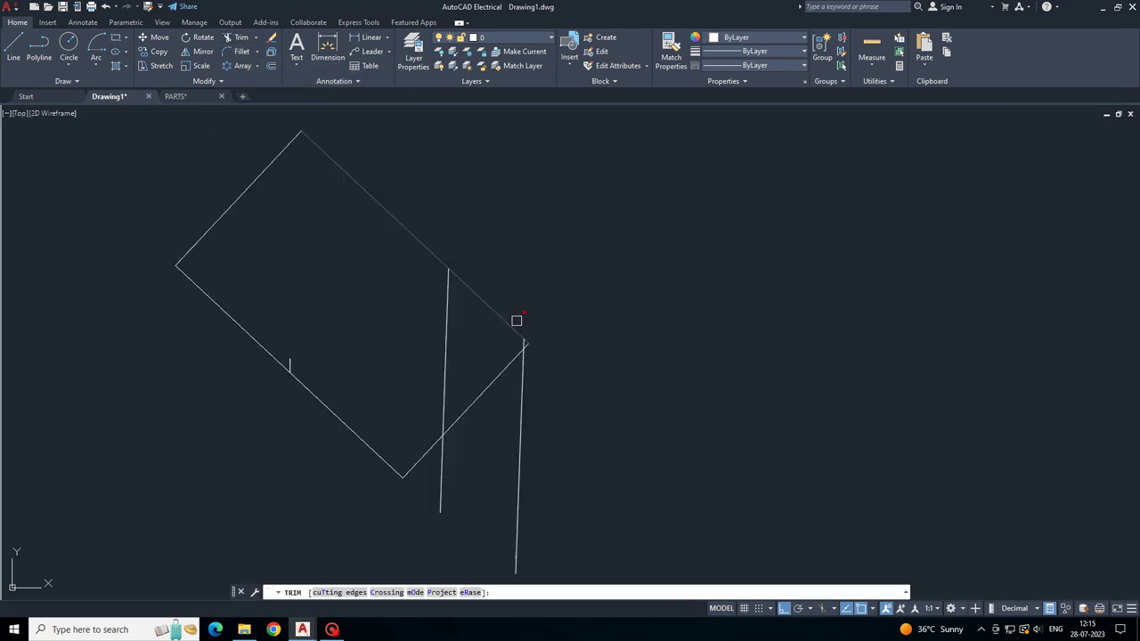
pyautogui.click(447, 334)
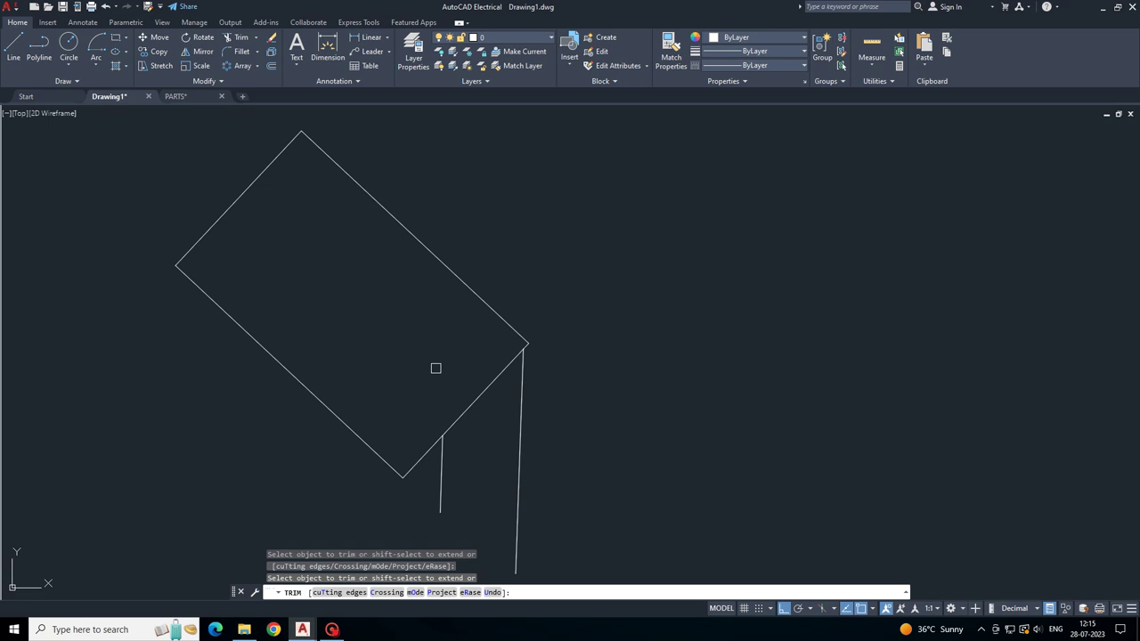
pyautogui.moveTo(435, 368)
pyautogui.mouseDown(button='middle')
pyautogui.moveTo(554, 357)
pyautogui.moveTo(816, 365)
pyautogui.mouseUp(button='middle')
pyautogui.scroll(-2, 561, 362)
pyautogui.click(590, 420)
pyautogui.click(358, 338)
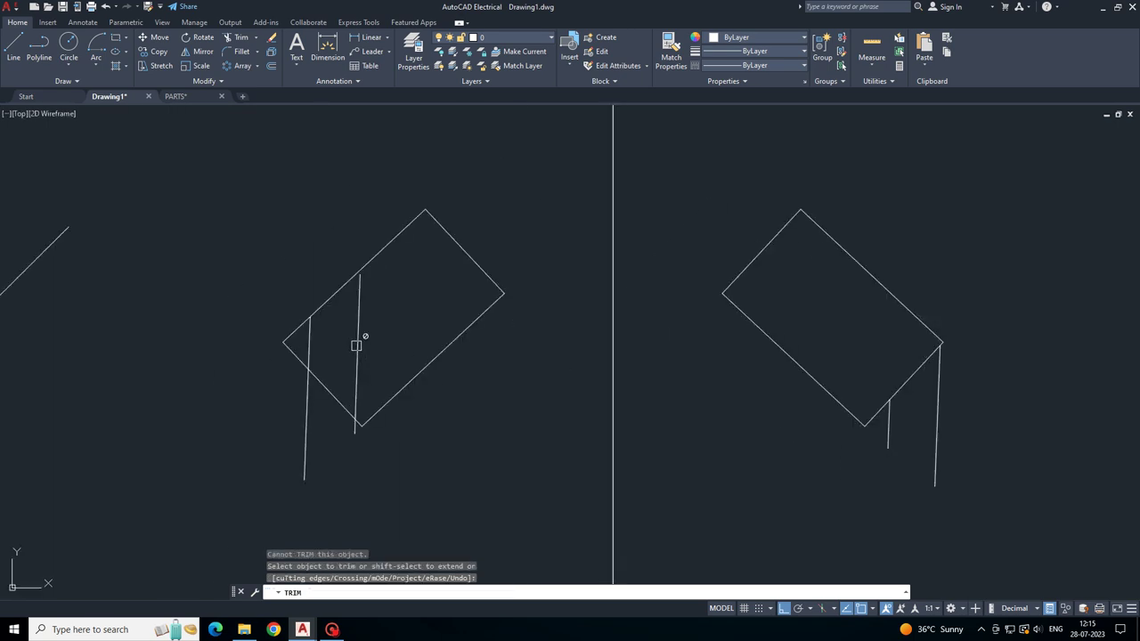
pyautogui.click(374, 310)
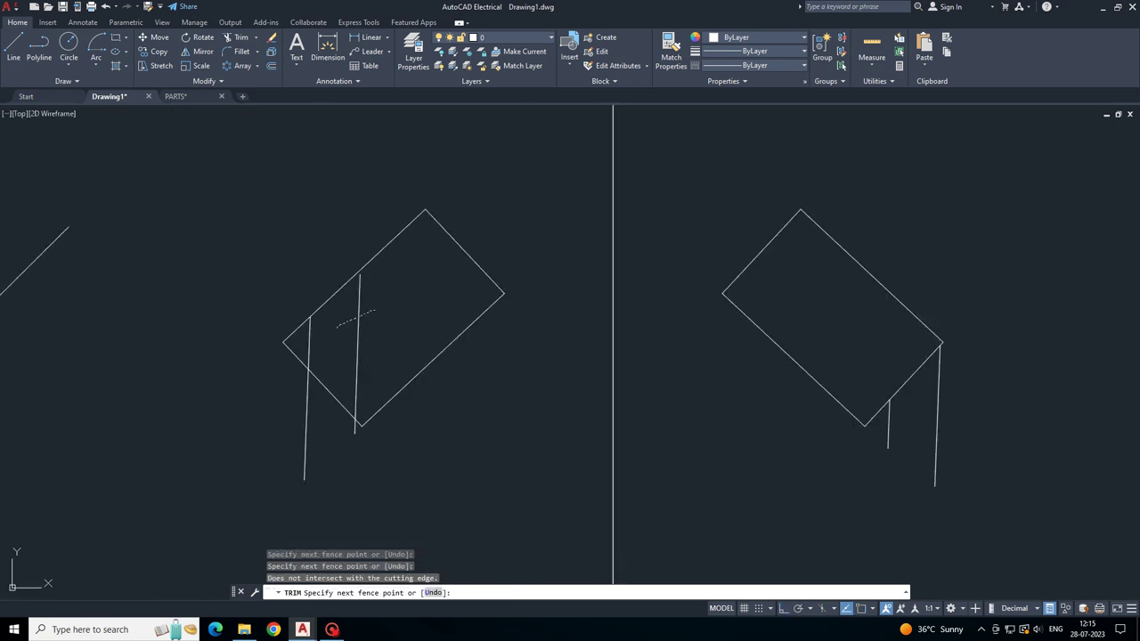
pyautogui.click(362, 325)
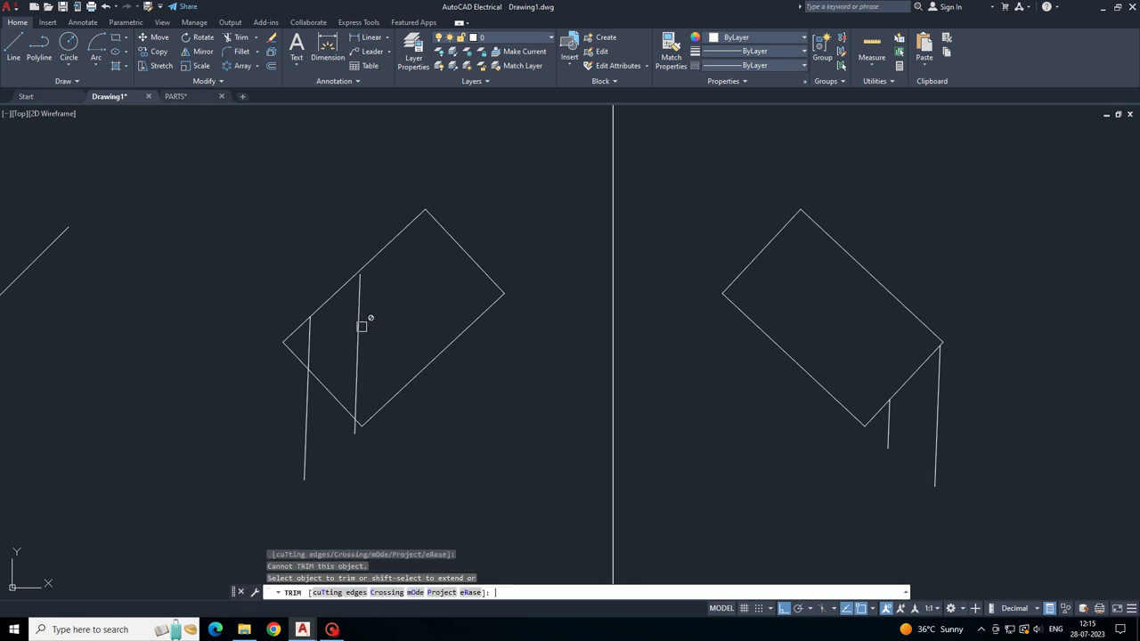
pyautogui.scroll(-2, 370, 325)
pyautogui.scroll(-1, 379, 321)
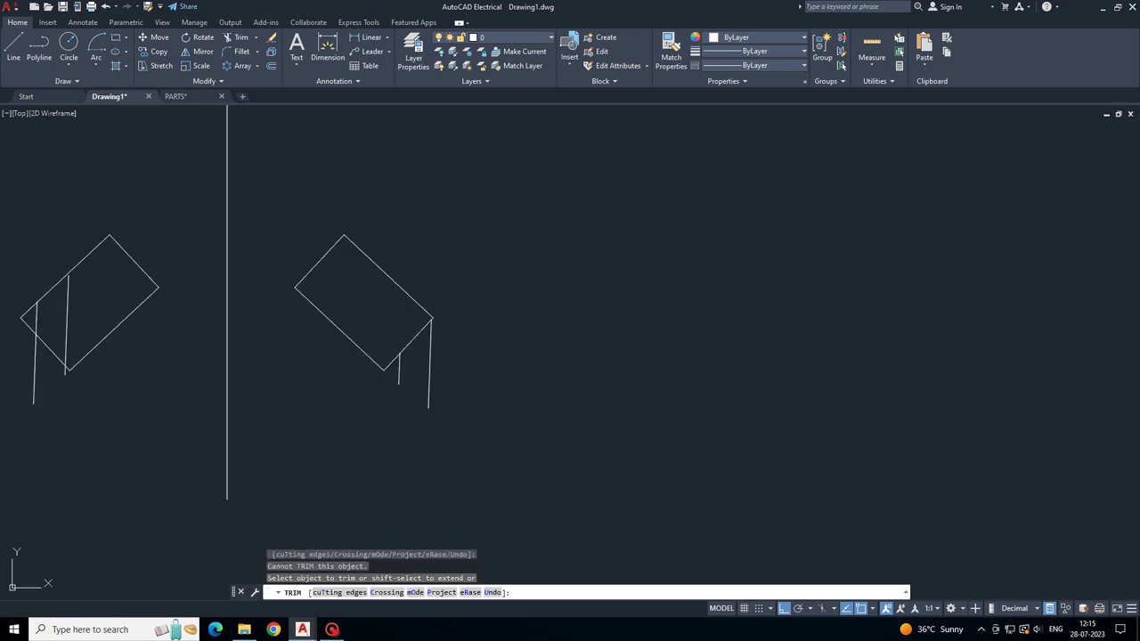
# - Trim the ellipse arcs lying inside the circles, then end the trim
pyautogui.click(236, 37)
pyautogui.scroll(-3, 430, 309)
pyautogui.moveTo(431, 309); pyautogui.dragTo(628, 308, button='middle')
pyautogui.scroll(5, 561, 267)
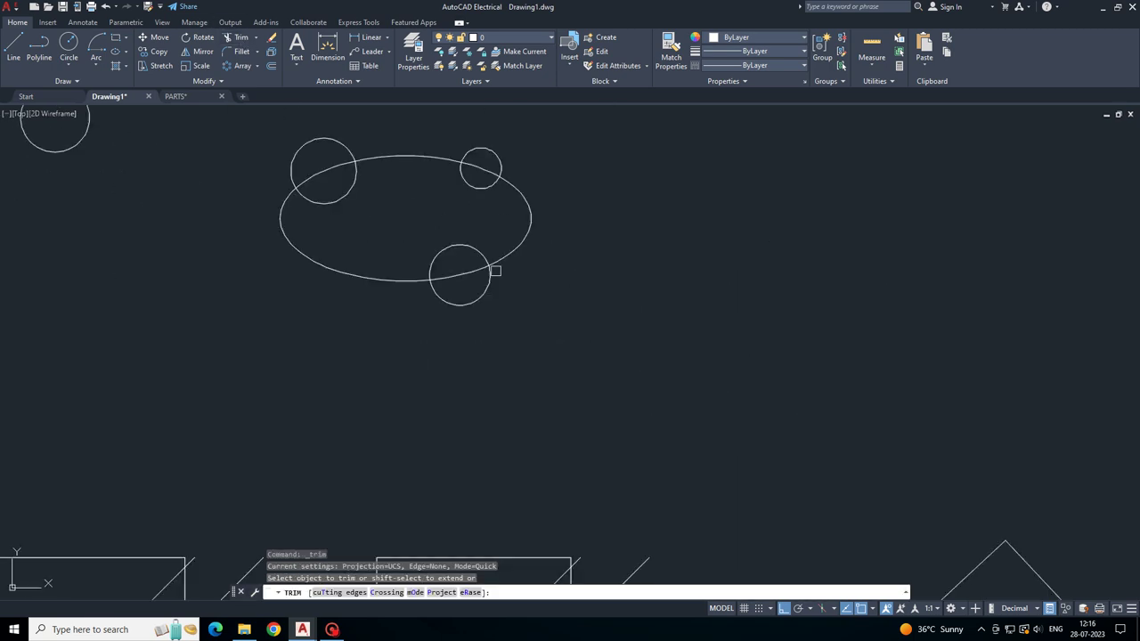
pyautogui.click(453, 272)
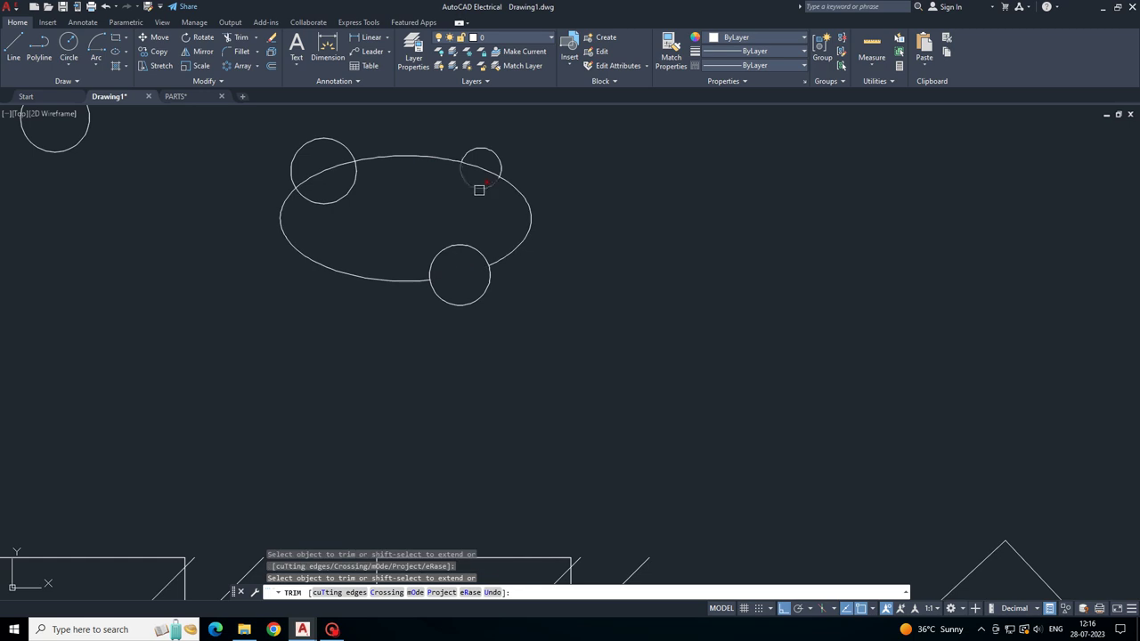
pyautogui.click(335, 170)
pyautogui.scroll(-3, 383, 214)
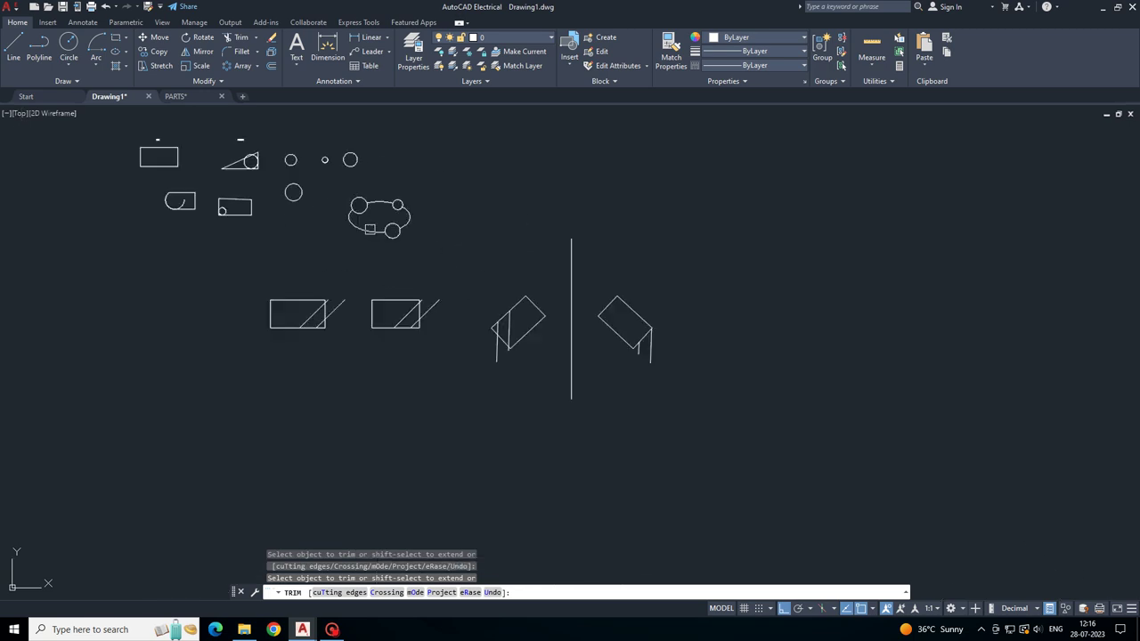
pyautogui.scroll(-1, 427, 258)
pyautogui.press('Escape')
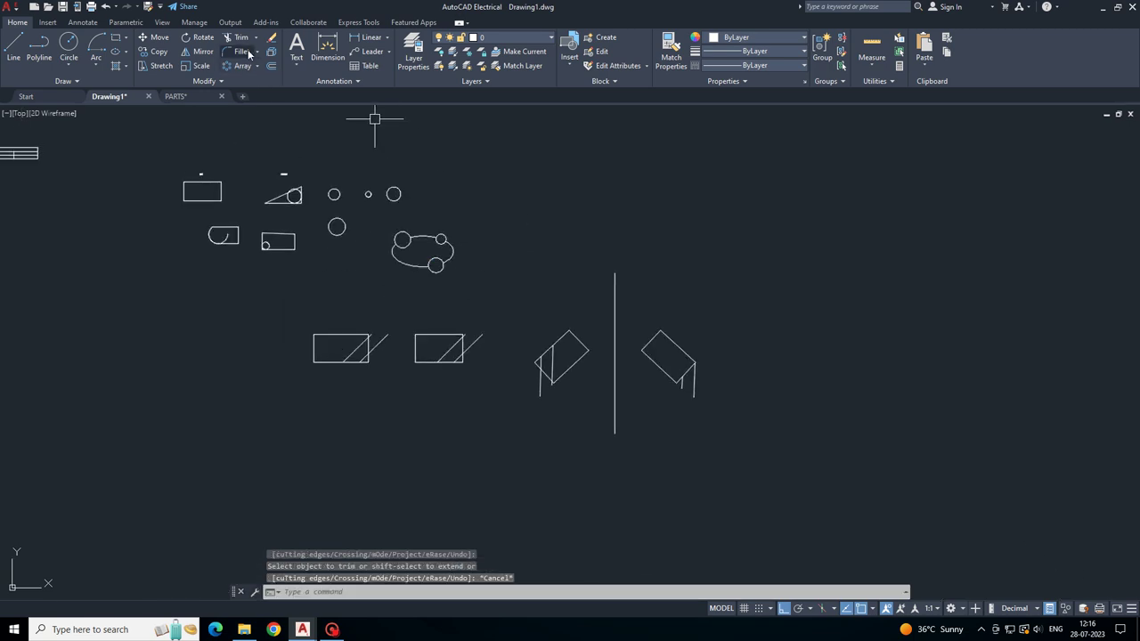
# - Try a first fillet on the LINE rectangle's bottom edge with value 5
pyautogui.click(248, 54)
pyautogui.scroll(1, 223, 196)
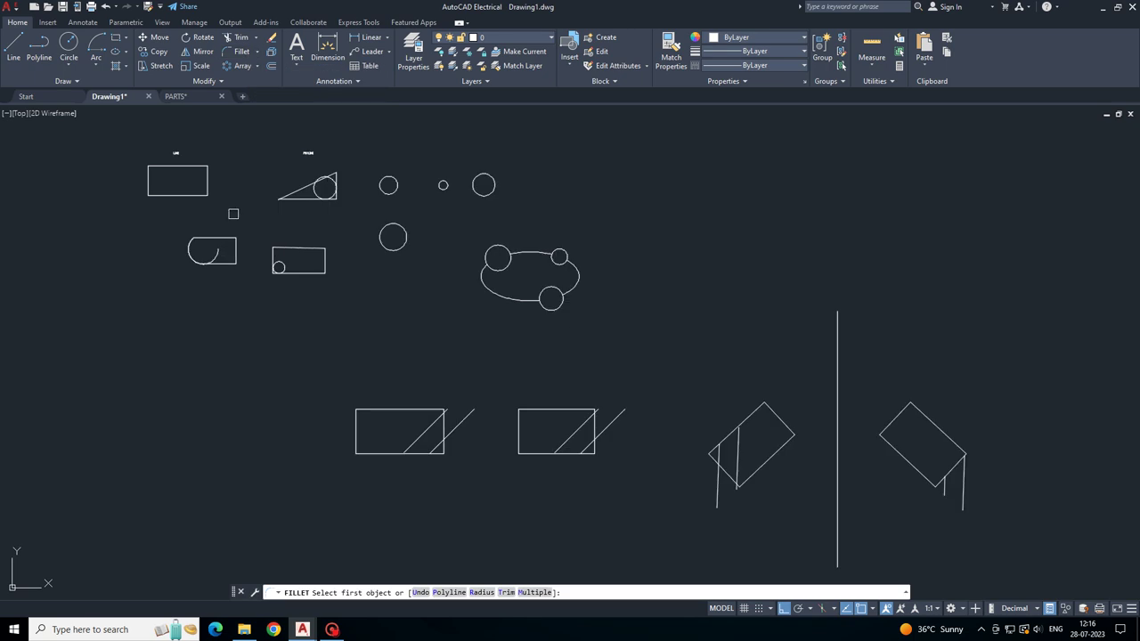
pyautogui.scroll(7, 223, 196)
pyautogui.click(229, 251)
pyautogui.write('5')
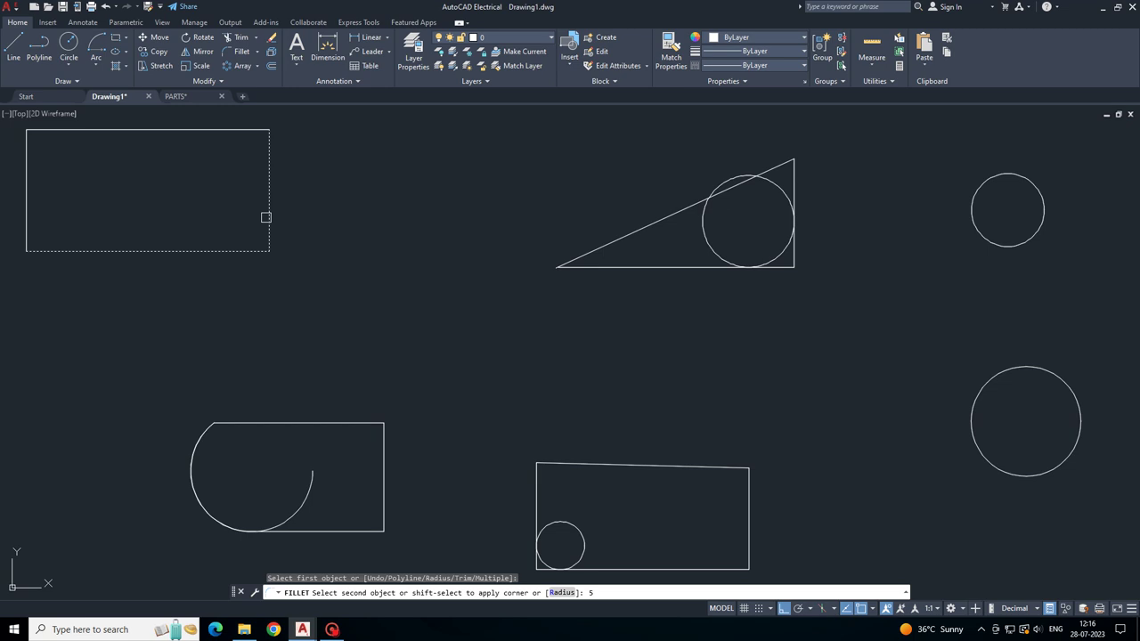
pyautogui.press('Return')
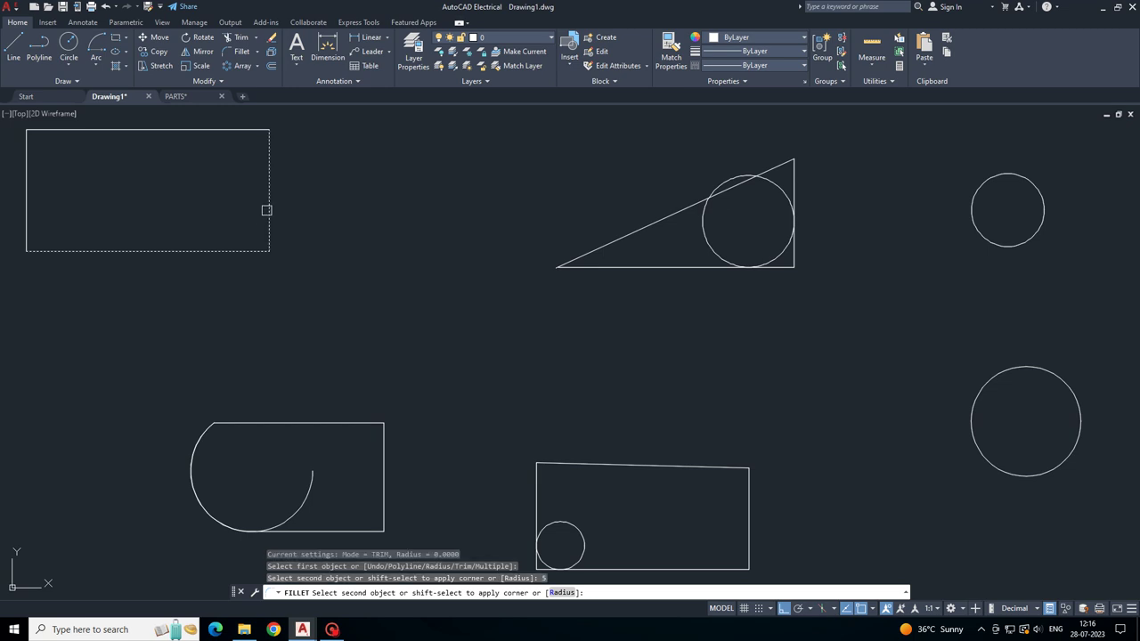
pyautogui.click(266, 210)
pyautogui.scroll(2, 264, 214)
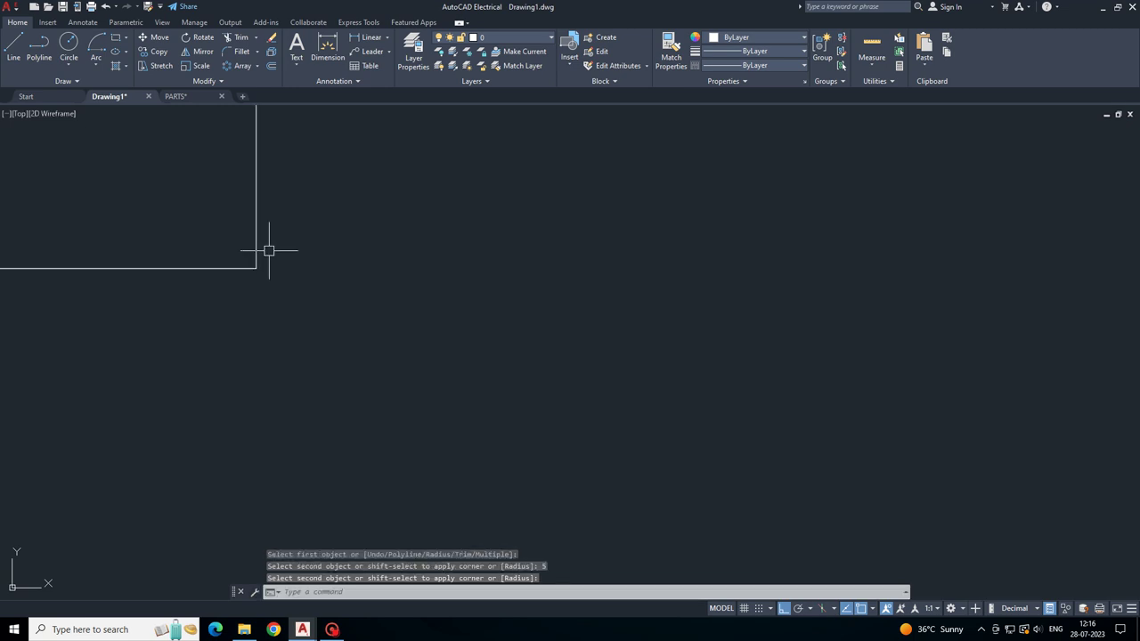
pyautogui.scroll(-3, 276, 247)
pyautogui.scroll(-2, 290, 250)
# - Set the fillet radius to 20 and round the rectangle's bottom-right corner
pyautogui.press('Return')
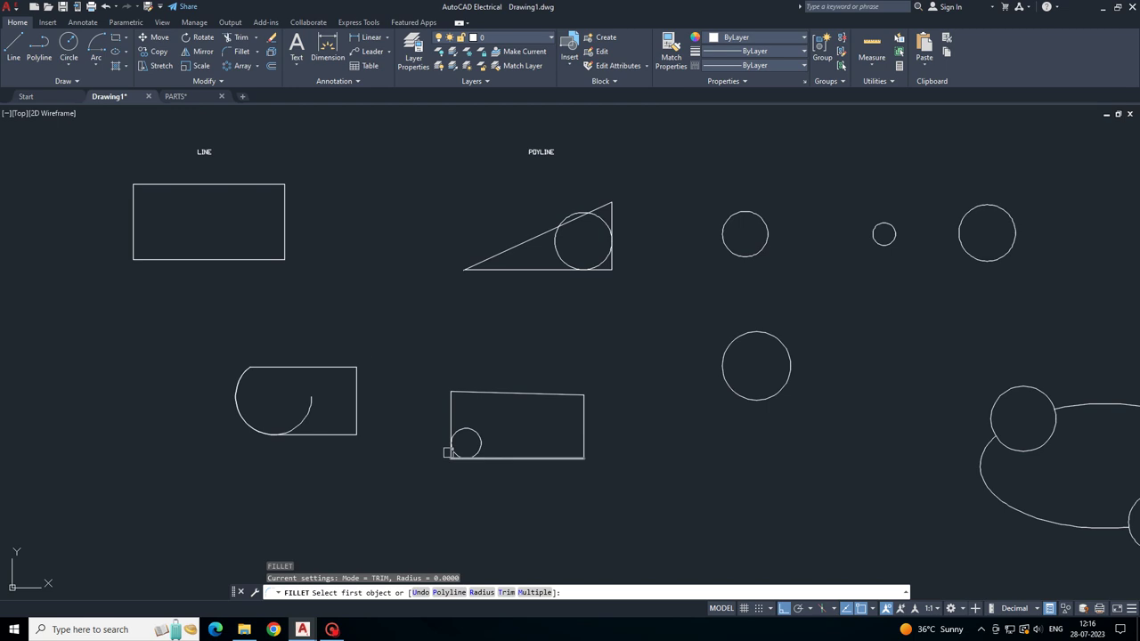
pyautogui.write('R')
pyautogui.press('Return')
pyautogui.write('20')
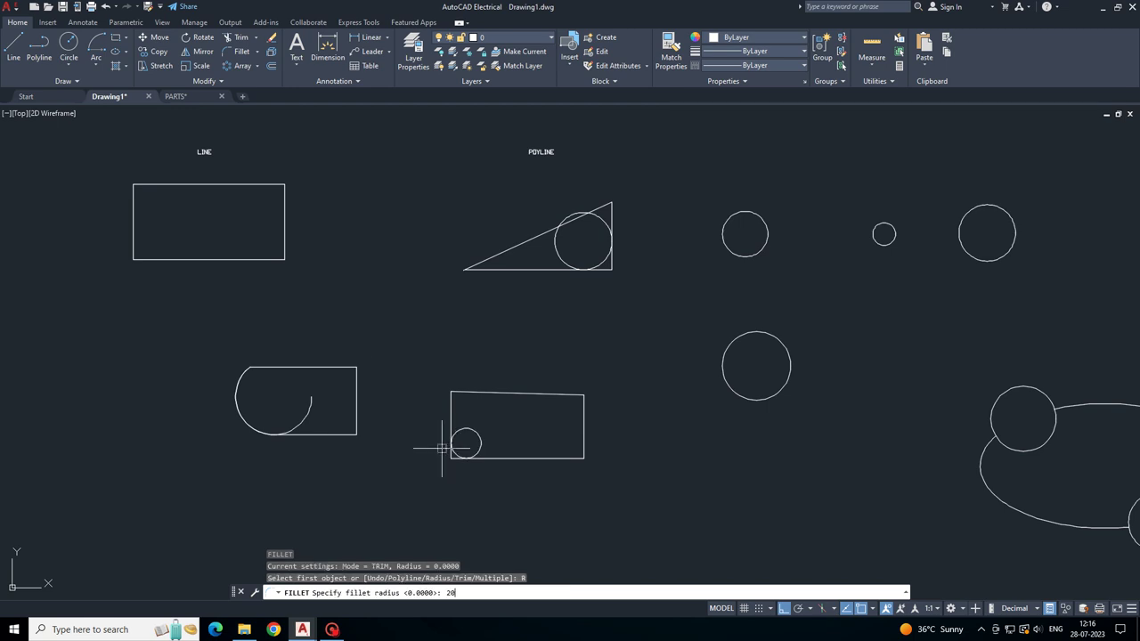
pyautogui.press('Return')
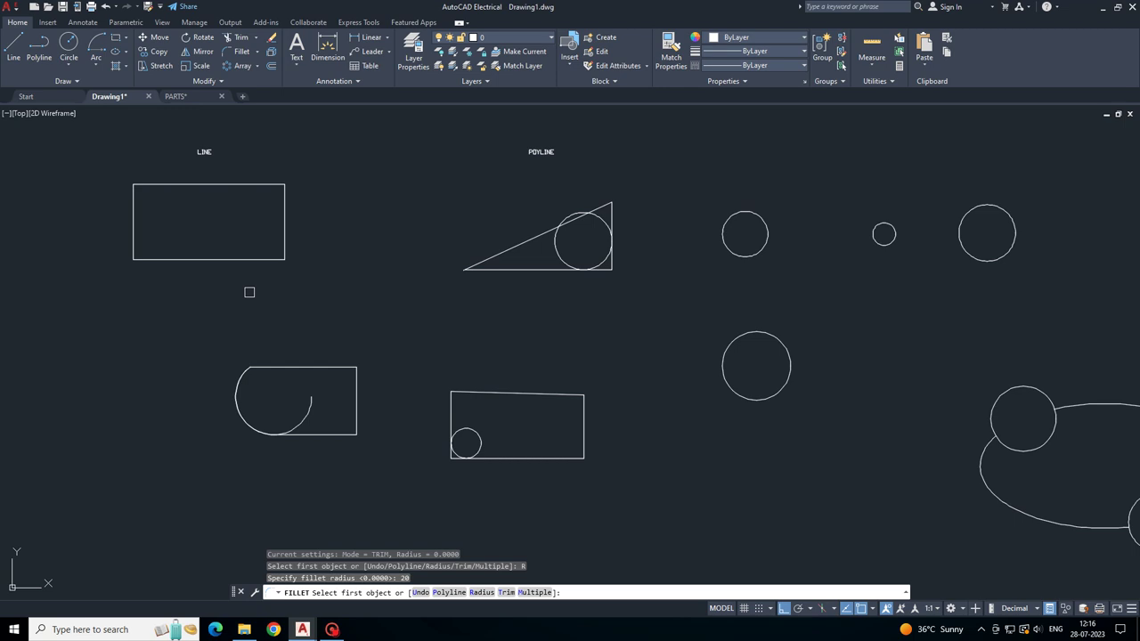
pyautogui.click(241, 260)
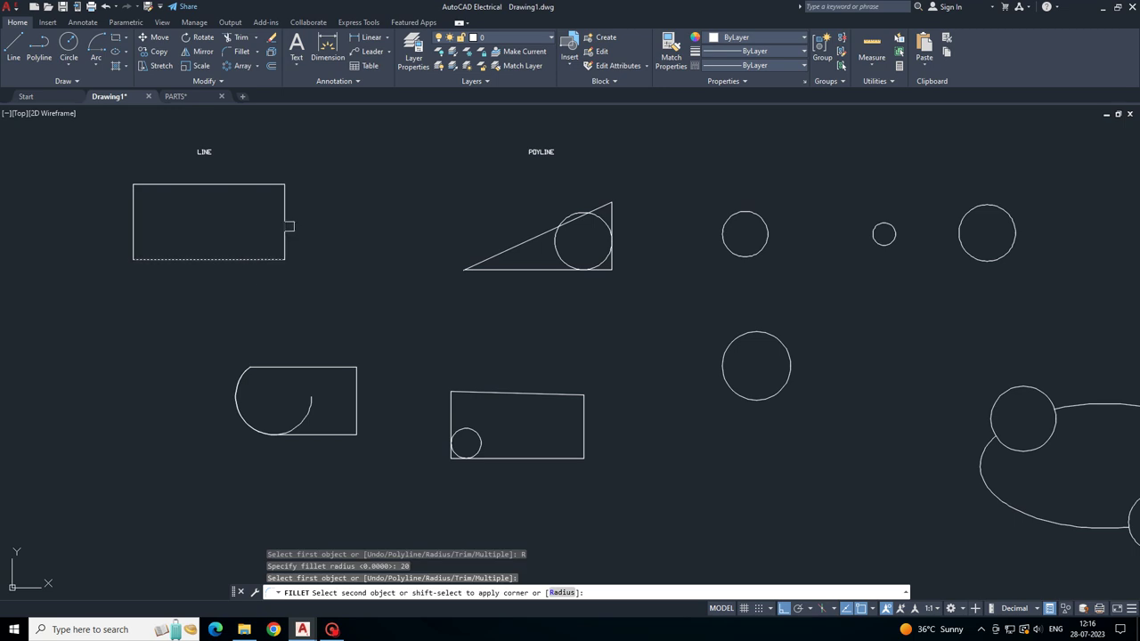
pyautogui.click(288, 226)
# - Round the top-right corner with the same radius-20 fillet
pyautogui.press('Return')
pyautogui.click(262, 184)
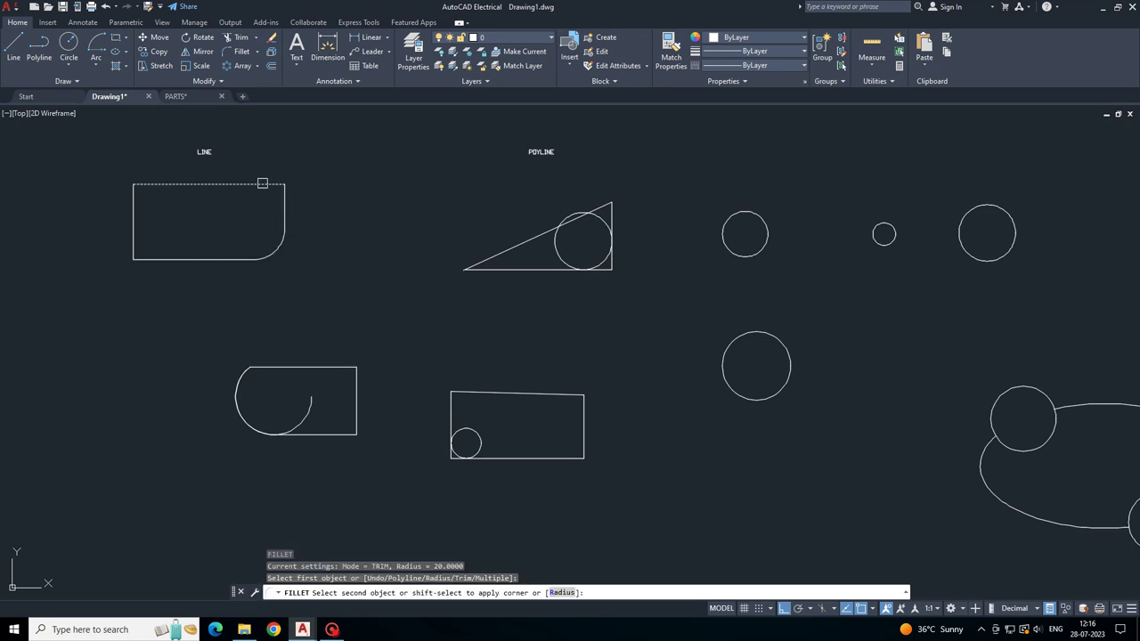
pyautogui.click(288, 206)
pyautogui.moveTo(285, 201); pyautogui.dragTo(289, 280, button='middle')
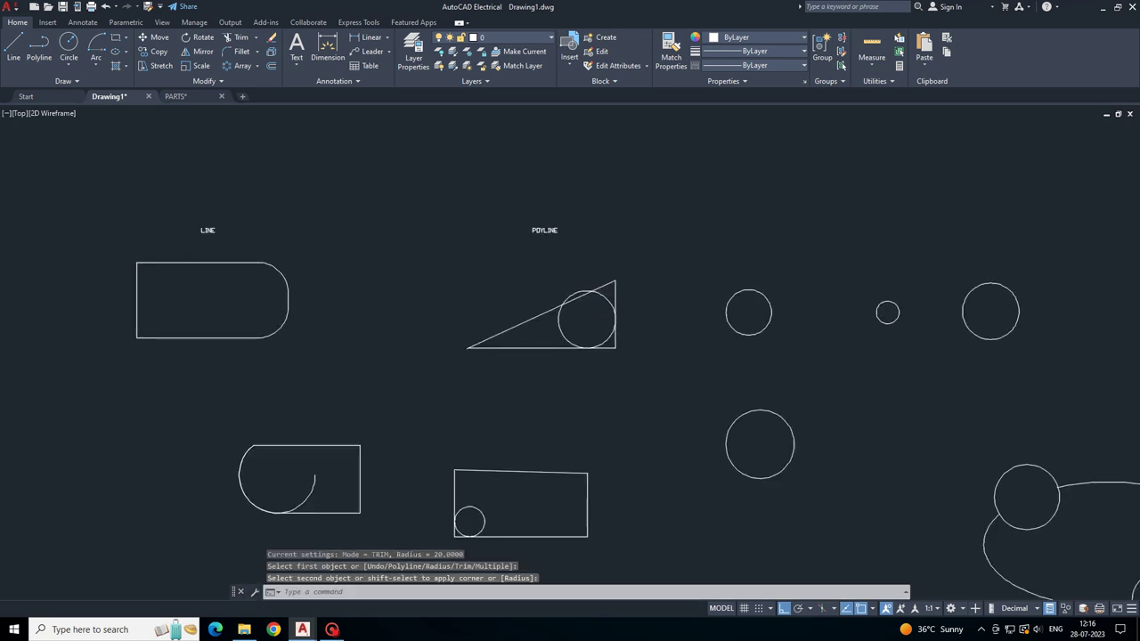
# - Pick Rectangular Array from the array list and pan the drawing view
pyautogui.click(256, 66)
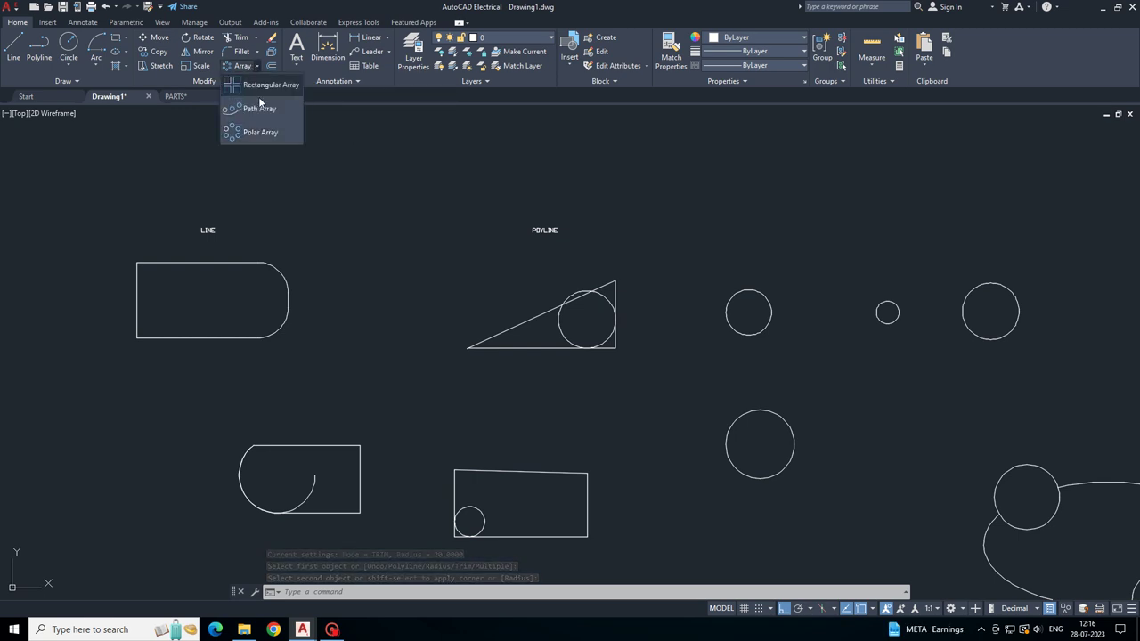
pyautogui.click(256, 84)
pyautogui.scroll(-2, 486, 382)
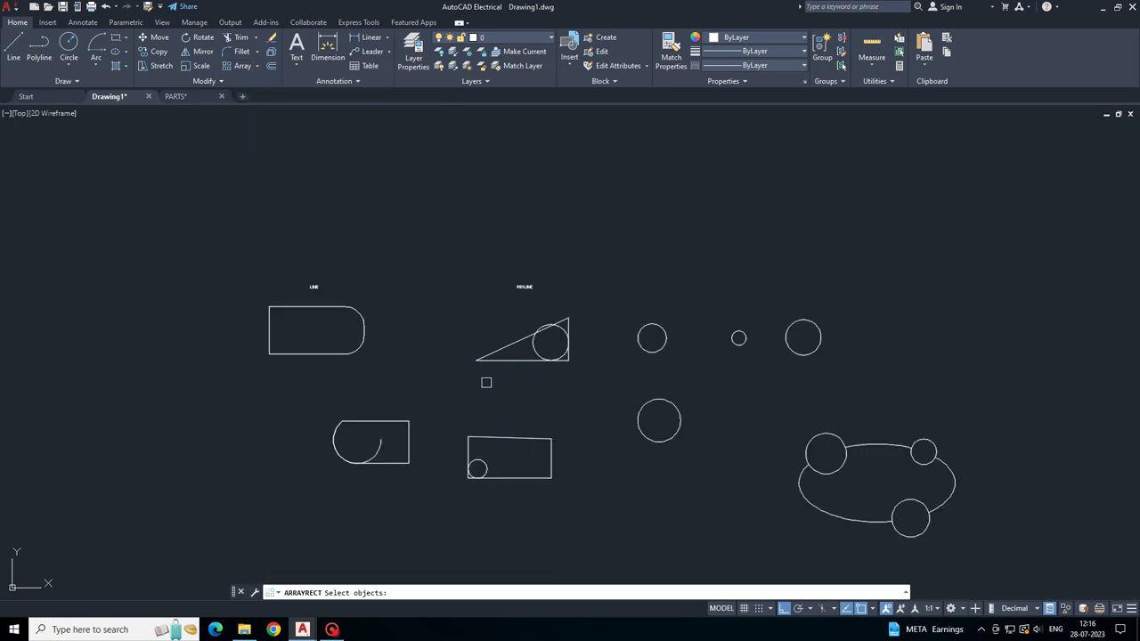
pyautogui.moveTo(486, 382); pyautogui.dragTo(397, 295, button='middle')
pyautogui.moveTo(376, 99); pyautogui.dragTo(275, 214, button='middle')
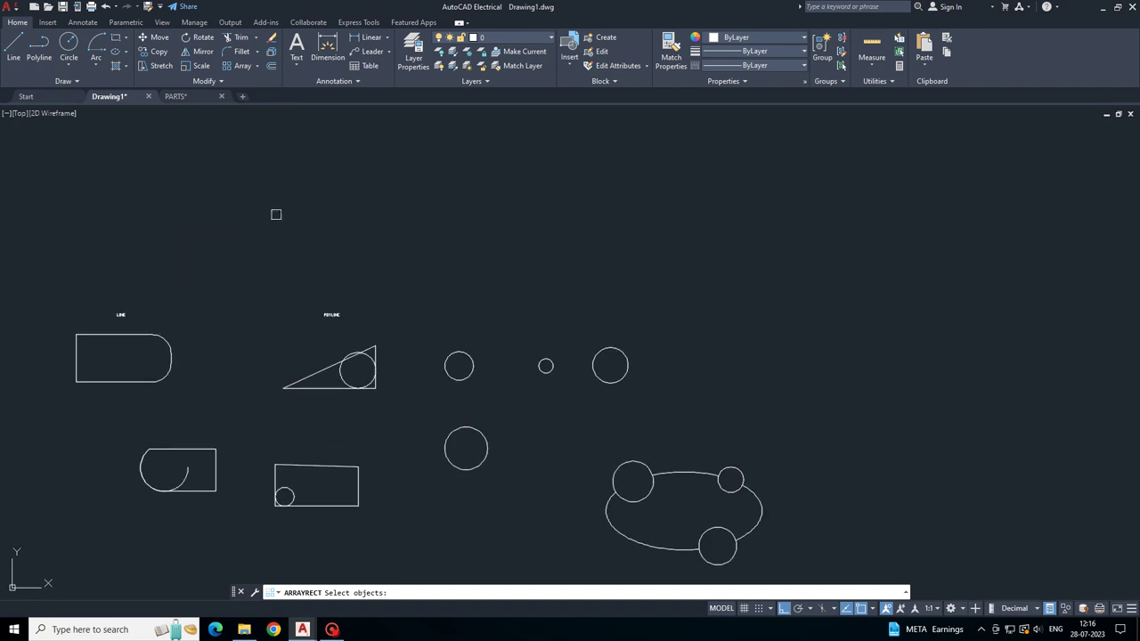
# - Draw a new rectangle by its two opposite corners in open space
pyautogui.click(13, 49)
pyautogui.scroll(2, 634, 312)
pyautogui.moveTo(634, 311)
pyautogui.mouseDown(button='middle')
pyautogui.moveTo(472, 336)
pyautogui.moveTo(195, 323)
pyautogui.mouseUp(button='middle')
pyautogui.scroll(-4, 401, 352)
pyautogui.click(114, 37)
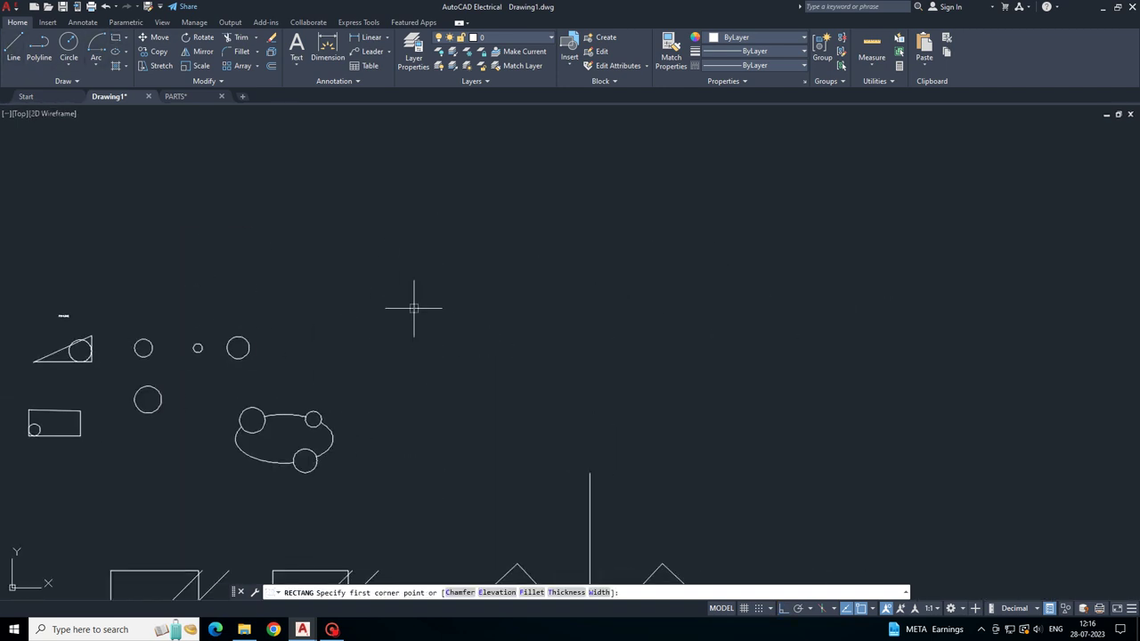
pyautogui.click(415, 296)
pyautogui.click(574, 362)
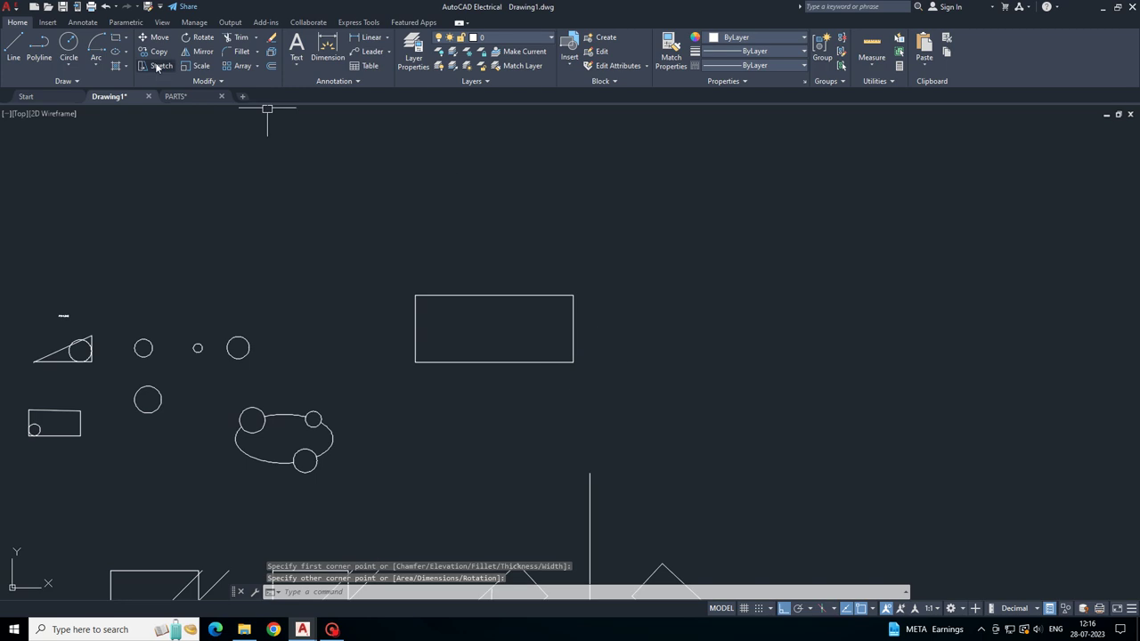
# - Draw a circle centred on the new rectangle's top-left corner
pyautogui.click(68, 49)
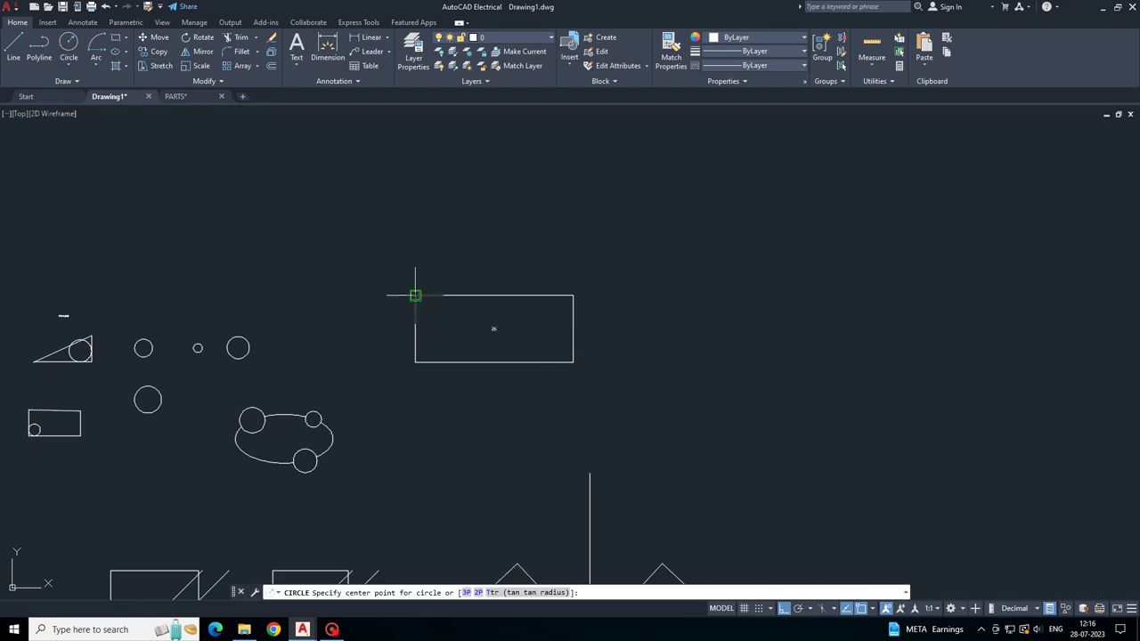
pyautogui.click(415, 295)
pyautogui.click(415, 268)
pyautogui.press('Escape')
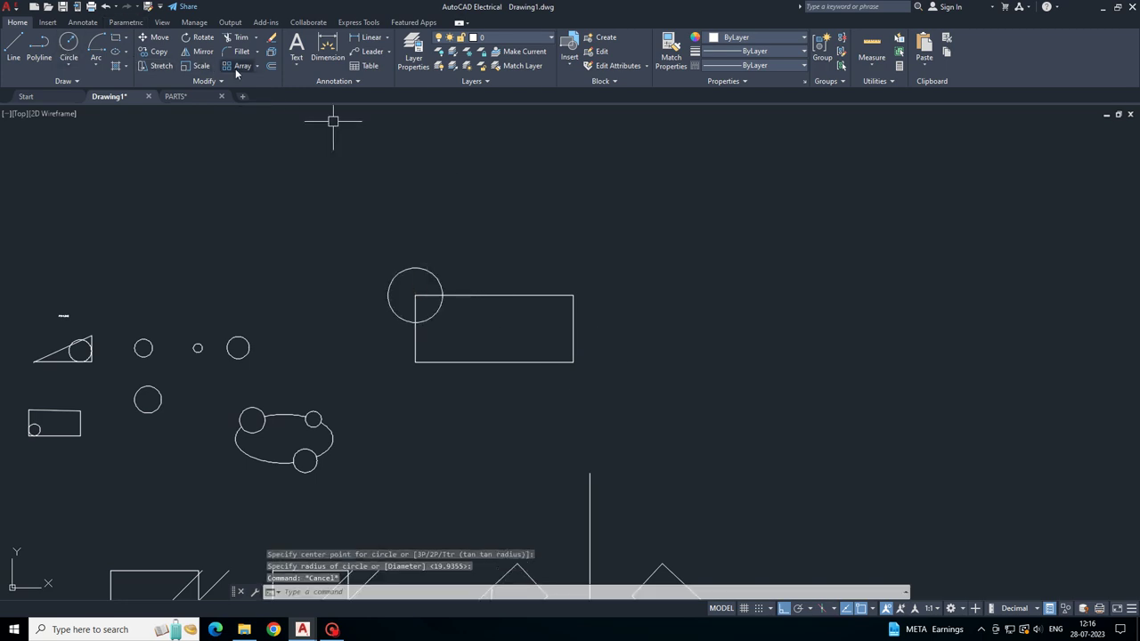
pyautogui.click(237, 71)
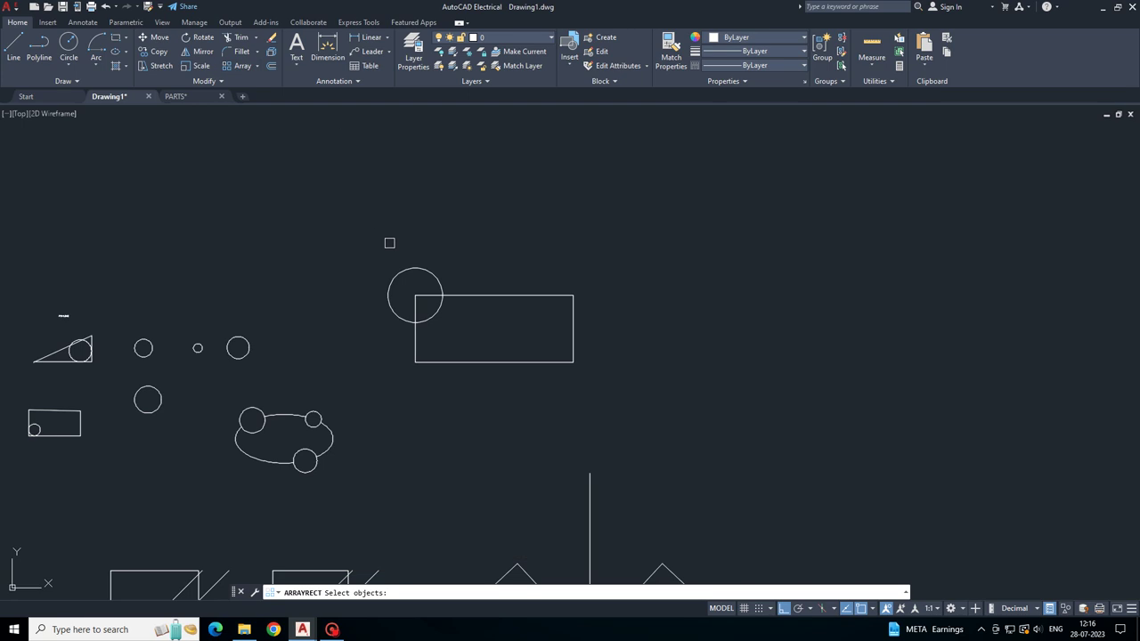
# - Array the corner circle into 3 columns by 2 rows, making six circles
pyautogui.click(405, 268)
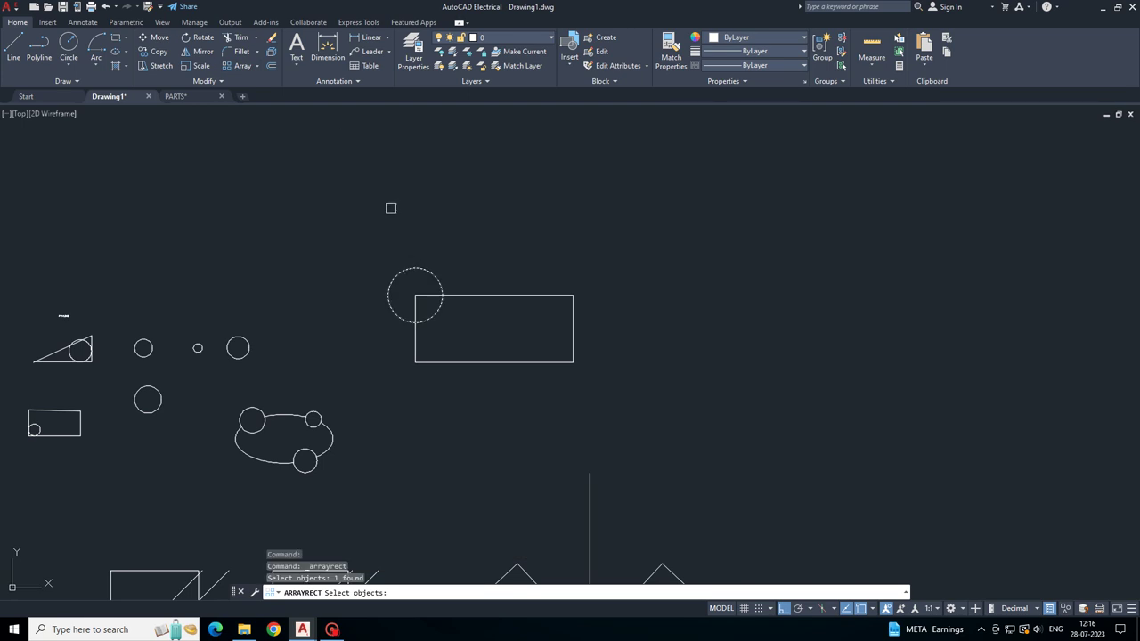
pyautogui.press('Return')
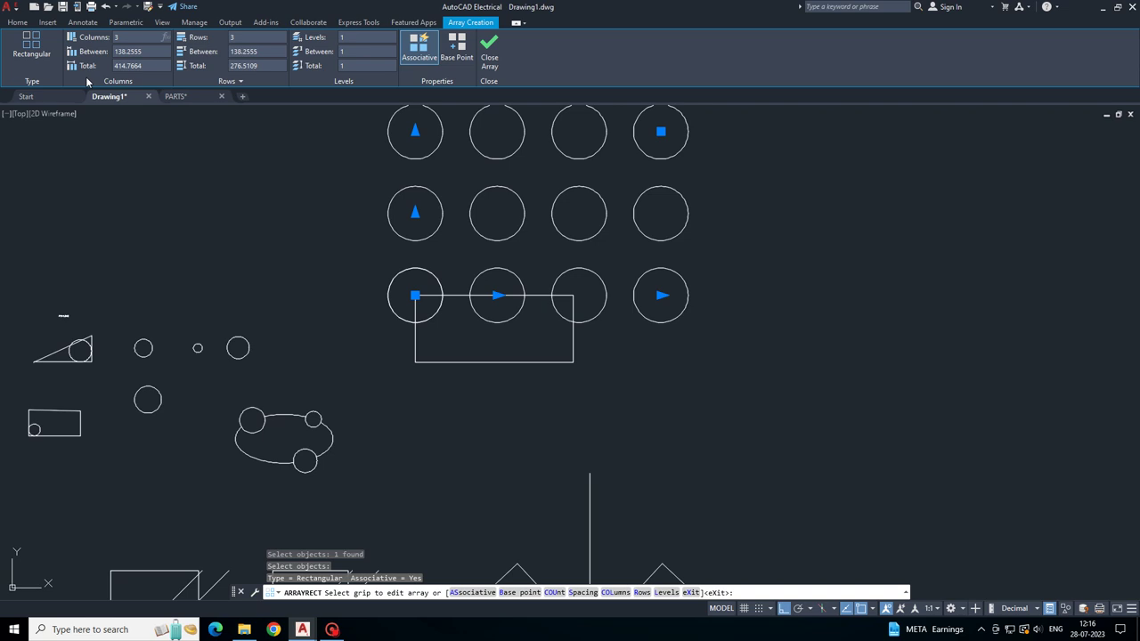
pyautogui.press('Return')
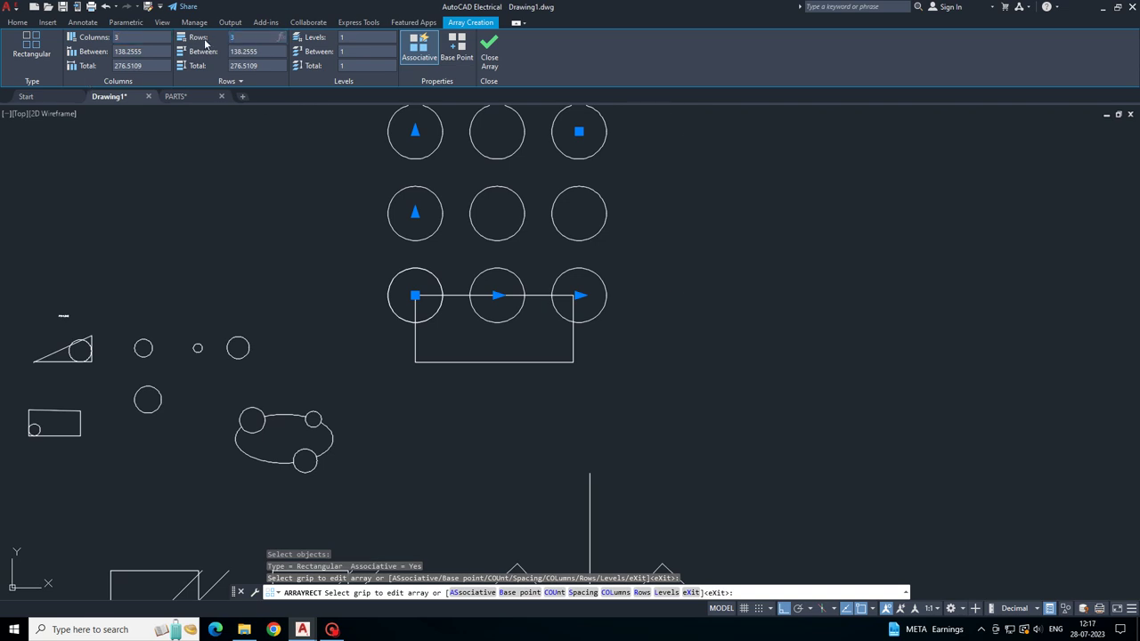
pyautogui.write('2')
pyautogui.click(197, 82)
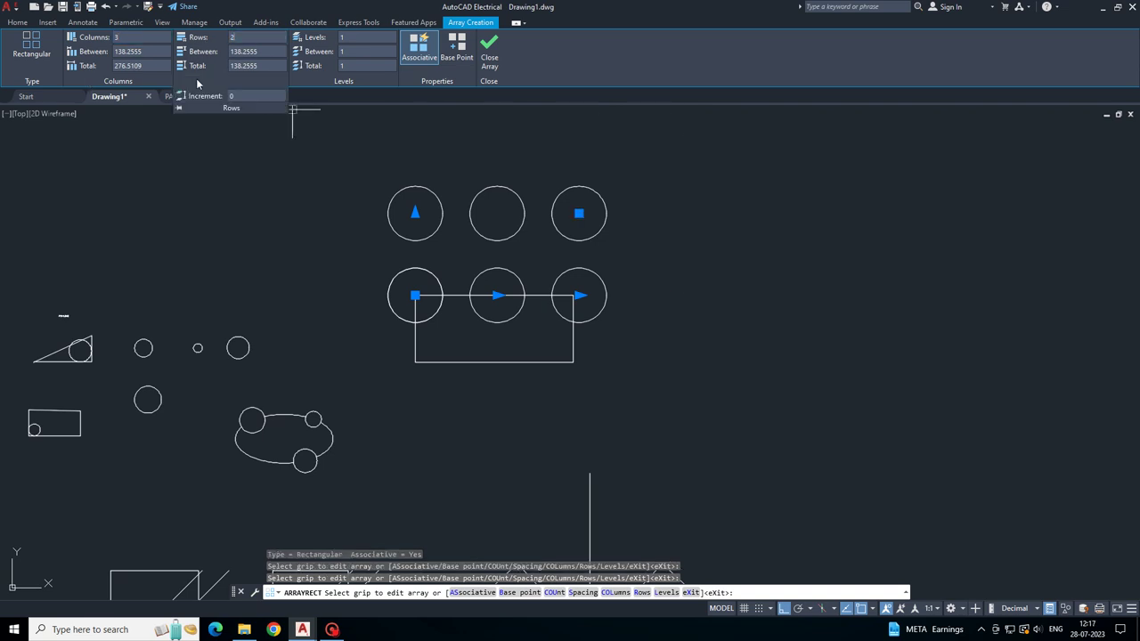
pyautogui.click(489, 49)
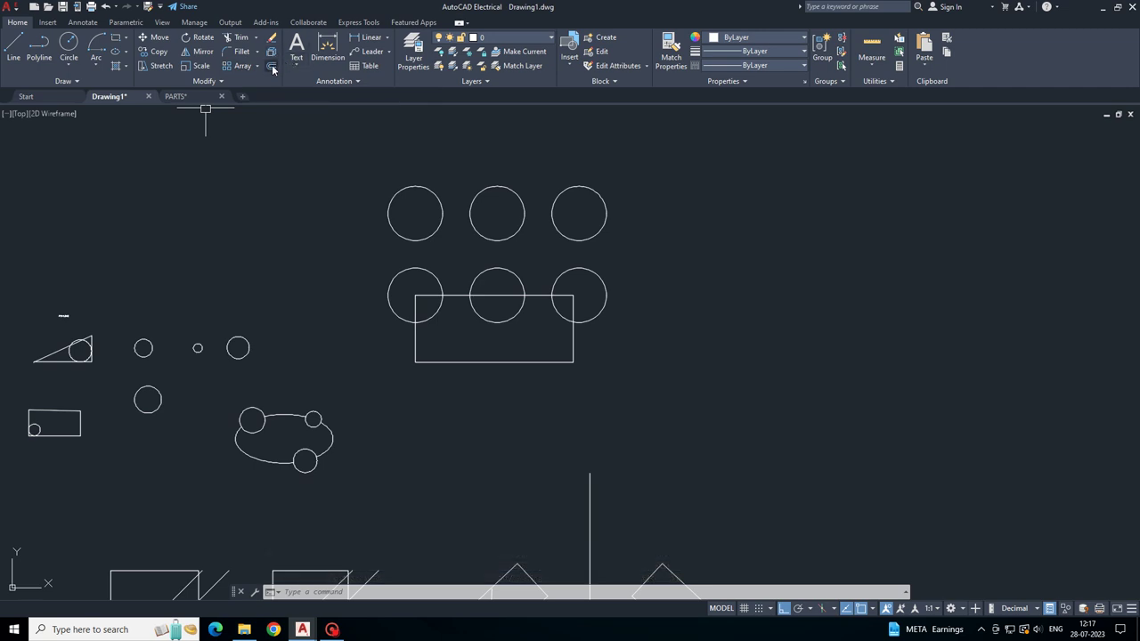
# - Draw a closed four-line rectangle to the right of the six-circle array
pyautogui.click(271, 66)
pyautogui.moveTo(318, 220); pyautogui.dragTo(367, 123, button='middle')
pyautogui.scroll(-3, 432, 419)
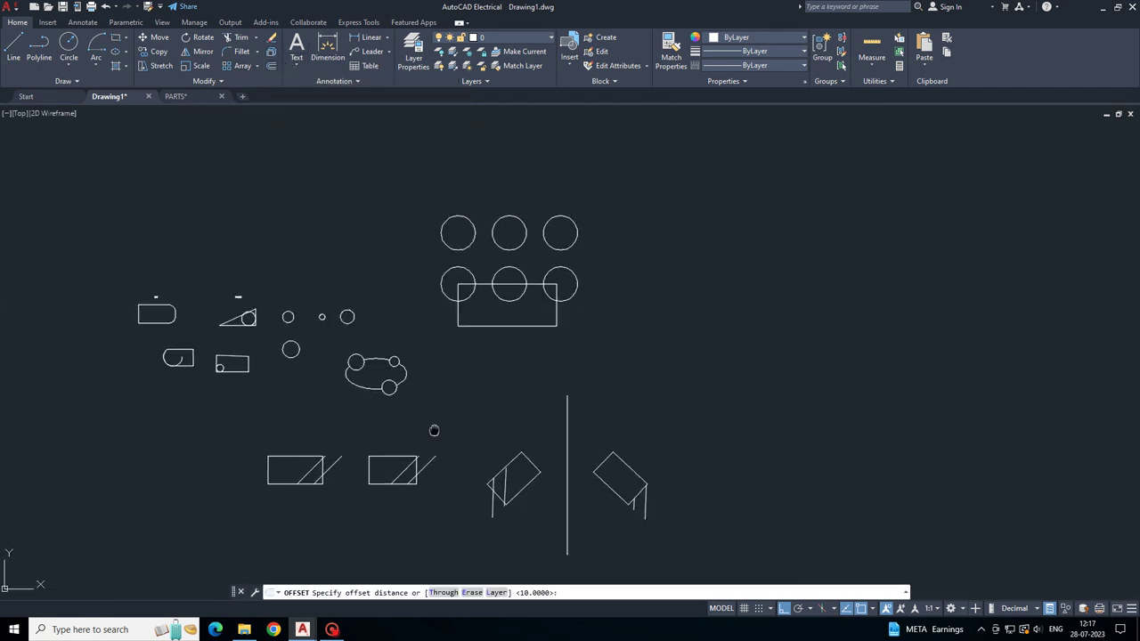
pyautogui.moveTo(433, 418); pyautogui.dragTo(71, 406, button='middle')
pyautogui.click(13, 49)
pyautogui.click(433, 257)
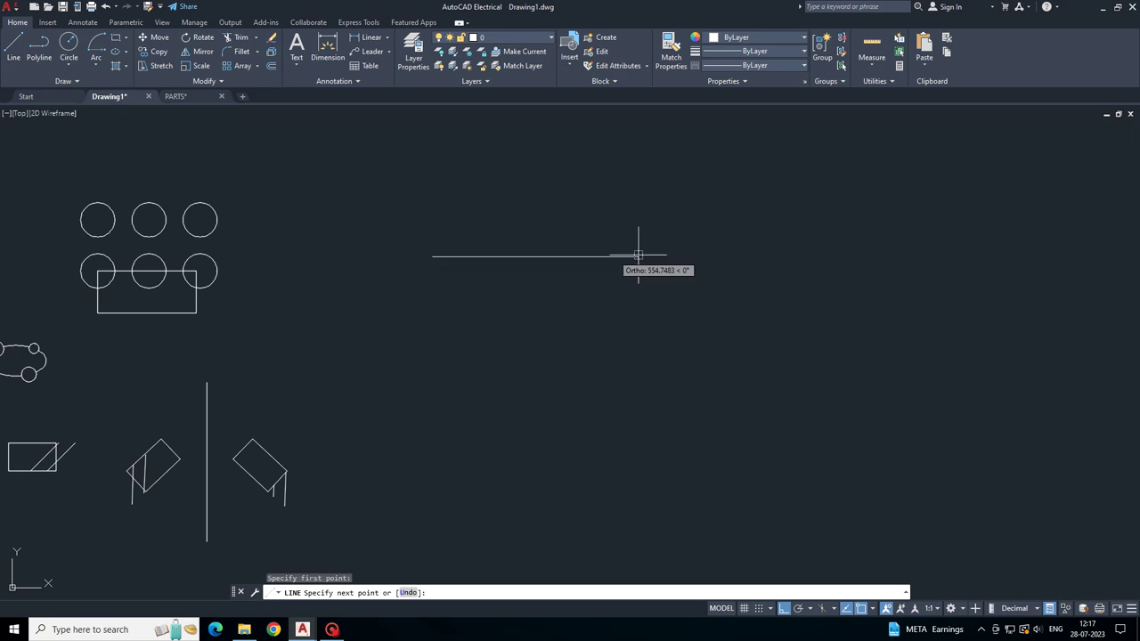
pyautogui.click(639, 257)
pyautogui.click(639, 332)
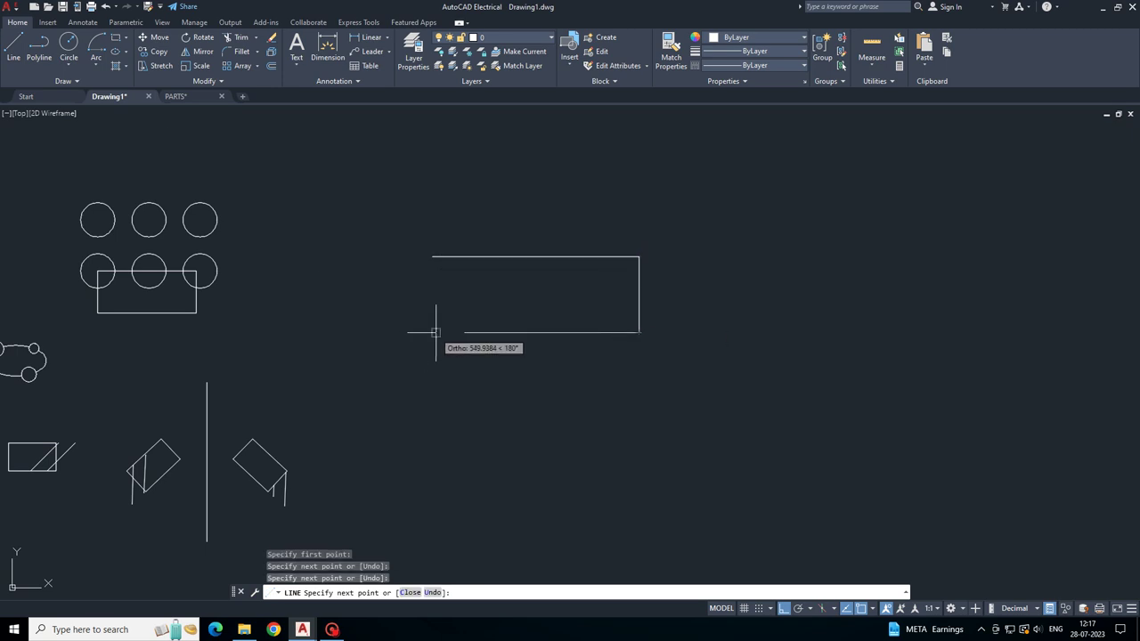
pyautogui.click(432, 351)
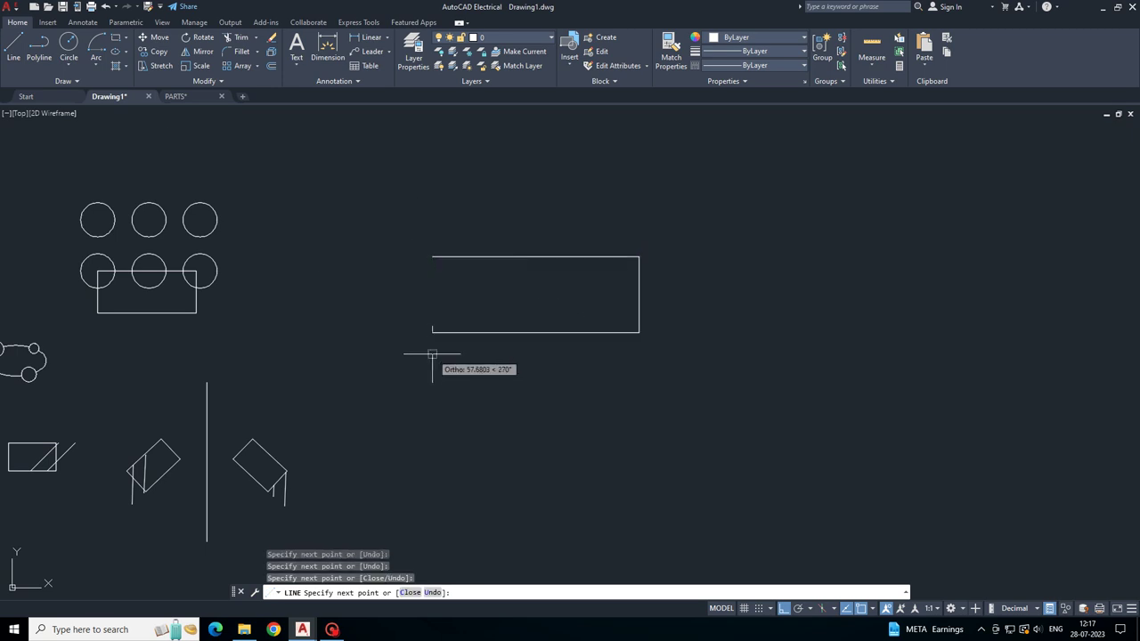
pyautogui.click(433, 256)
pyautogui.write('1')
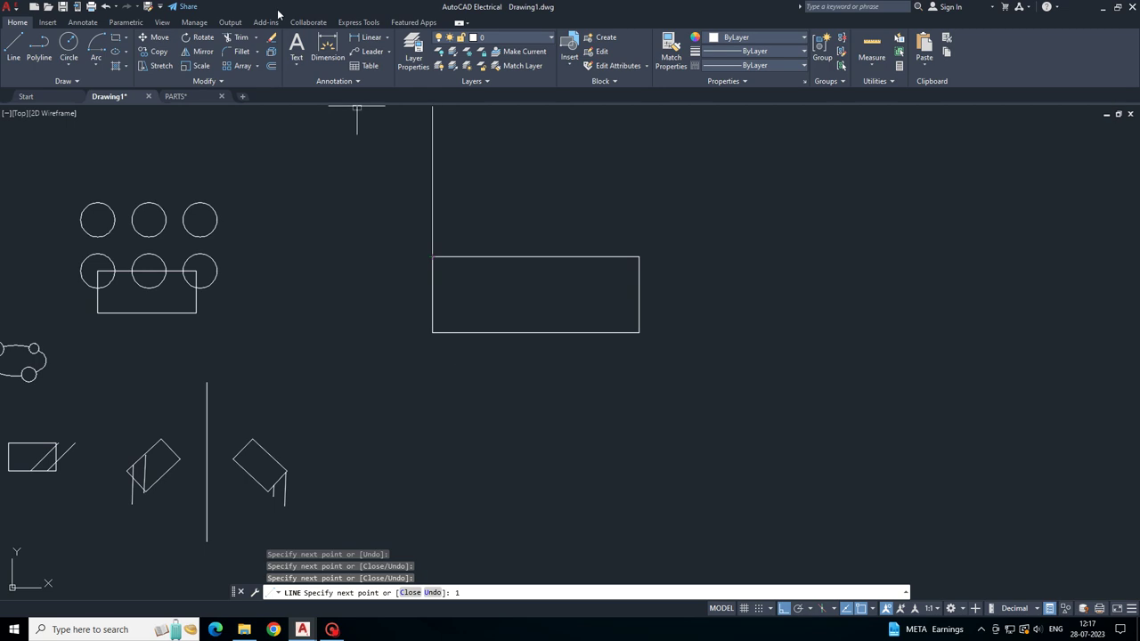
pyautogui.press('Escape')
pyautogui.press('Escape')
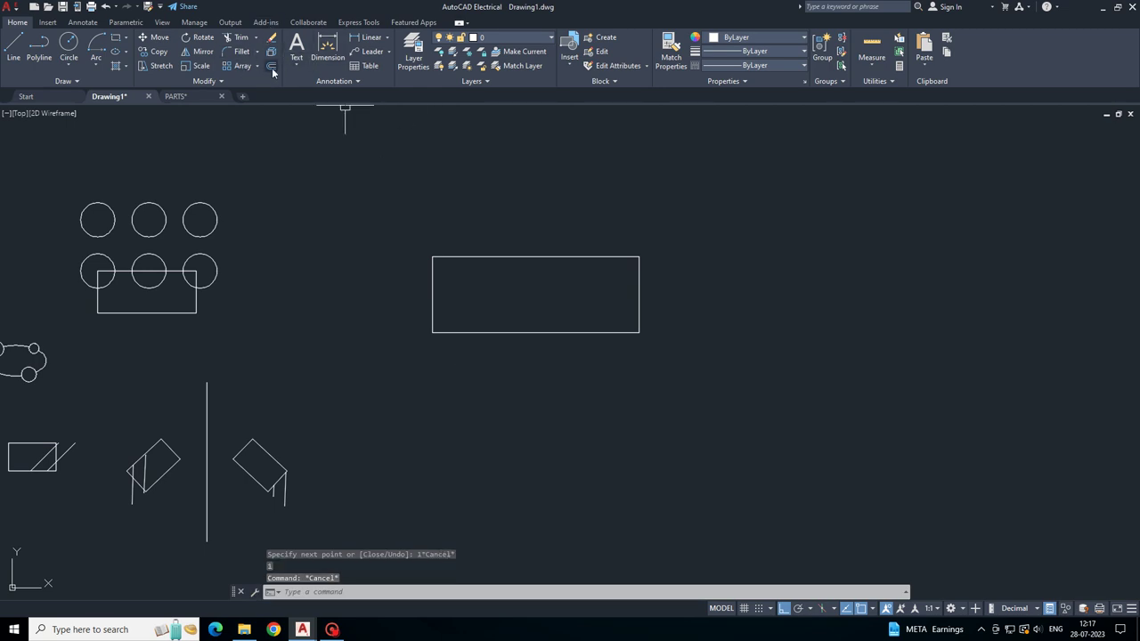
# - Offset the rectangle's bottom, right, top and left edges outward by 25
pyautogui.click(272, 68)
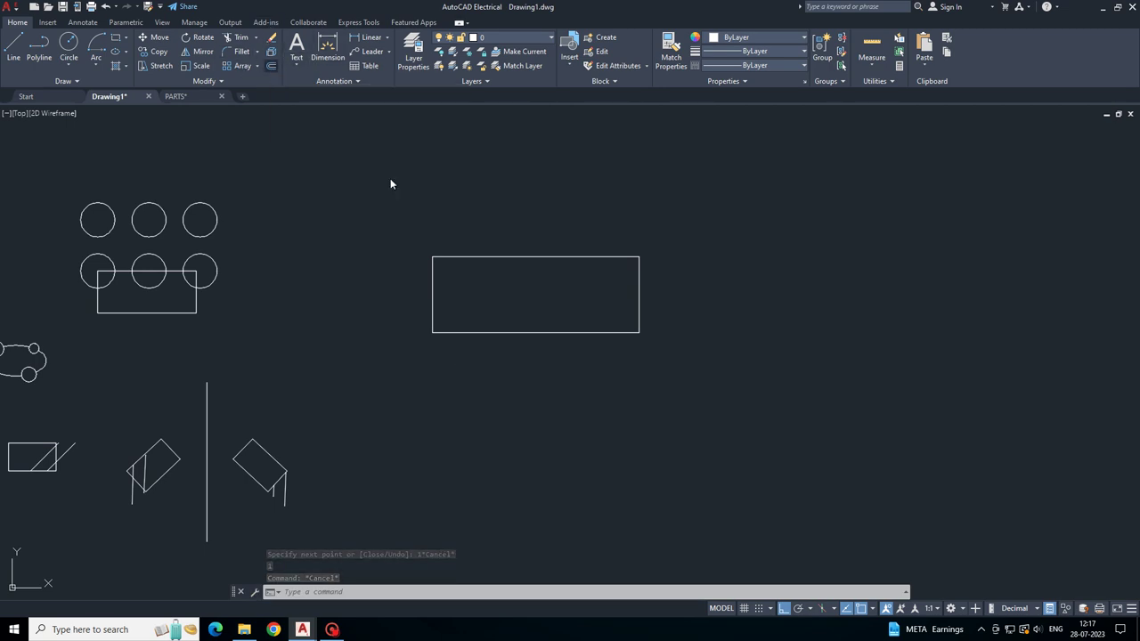
pyautogui.click(416, 238)
pyautogui.press('Escape')
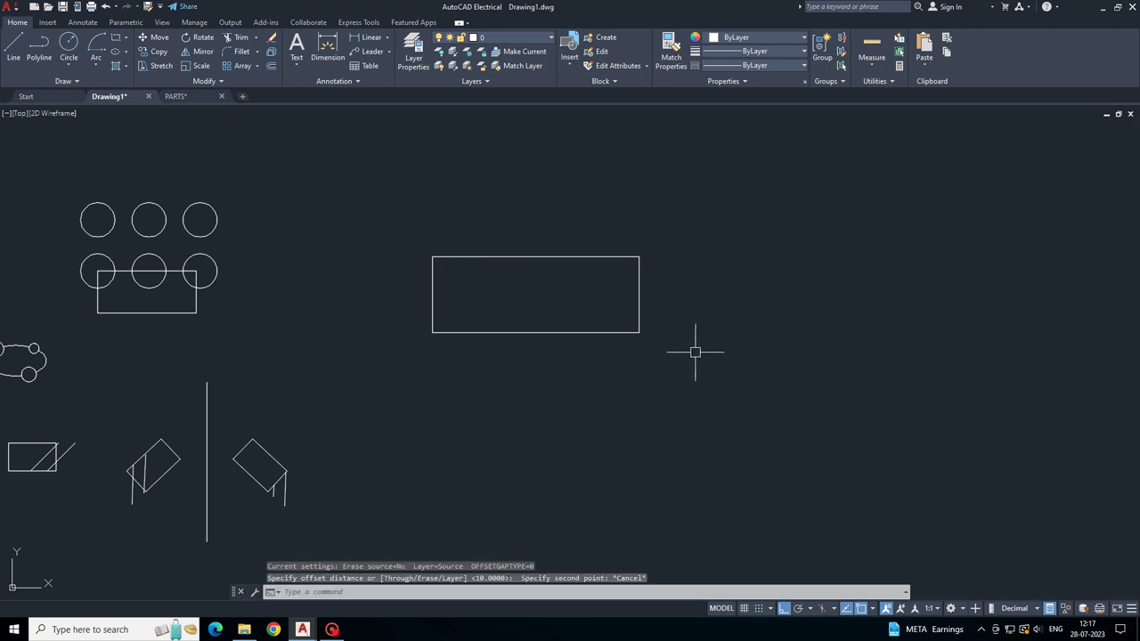
pyautogui.press('Return')
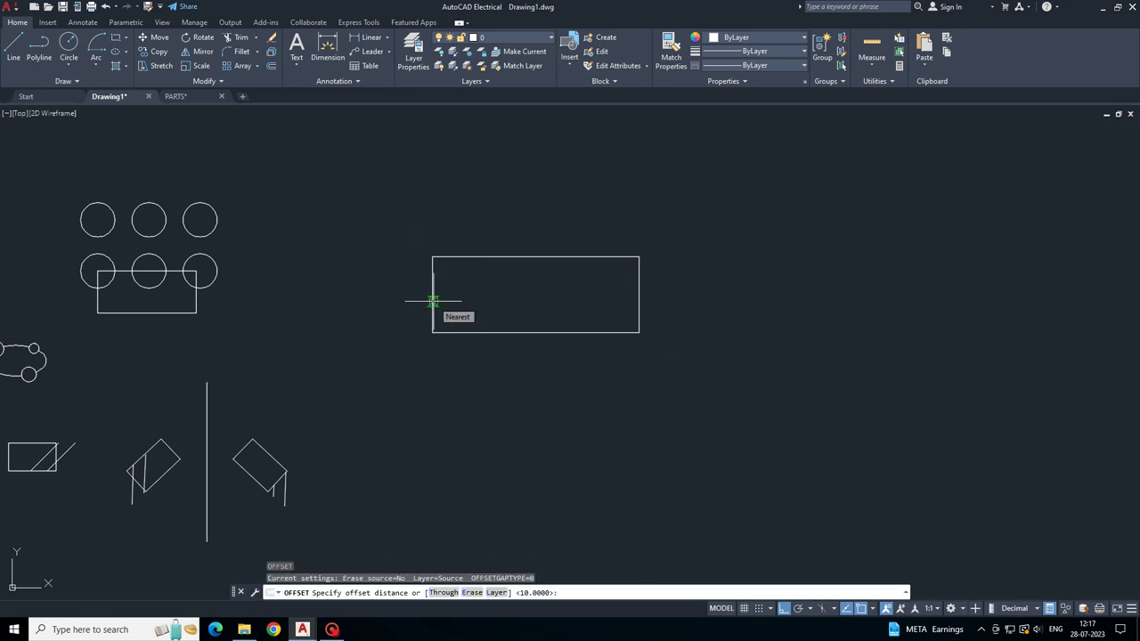
pyautogui.write('25')
pyautogui.press('Return')
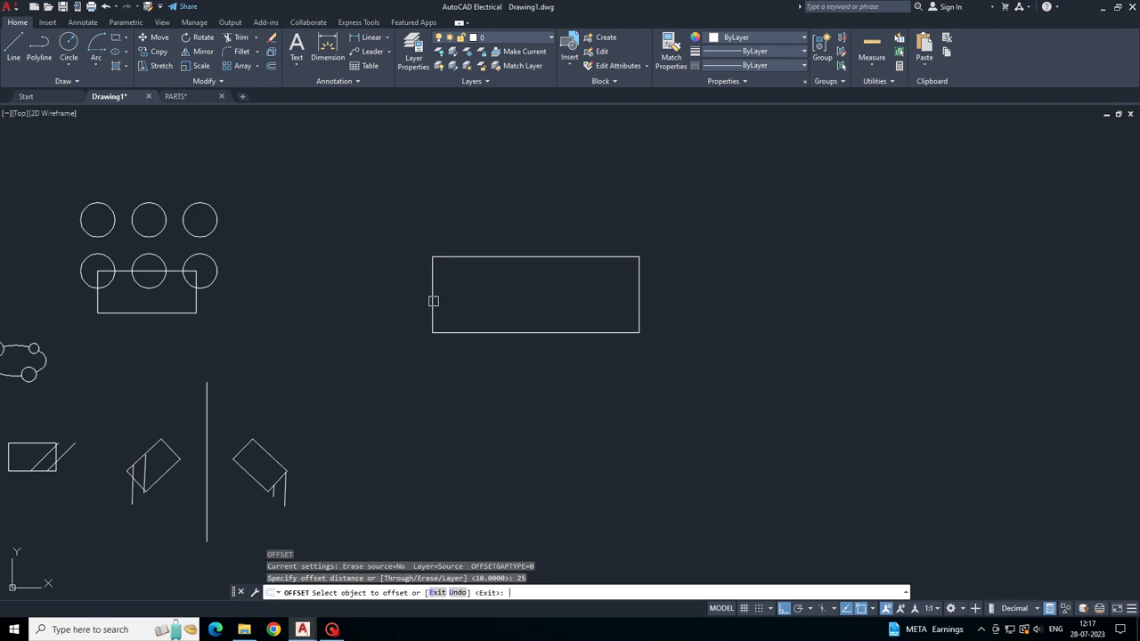
pyautogui.click(629, 332)
pyautogui.click(615, 365)
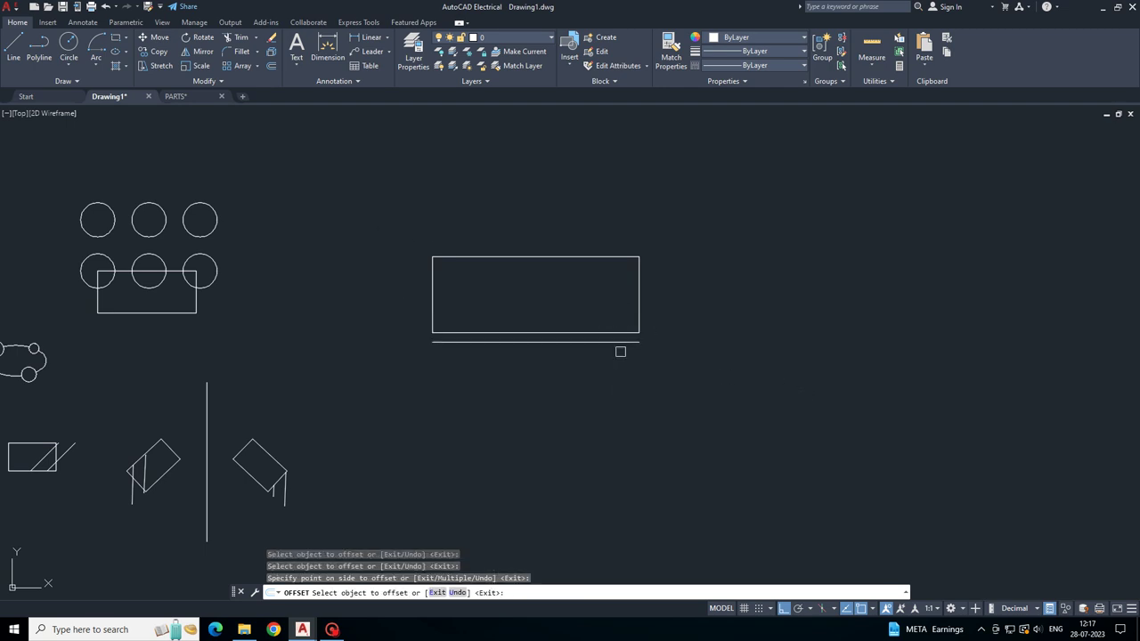
pyautogui.click(634, 314)
pyautogui.click(653, 297)
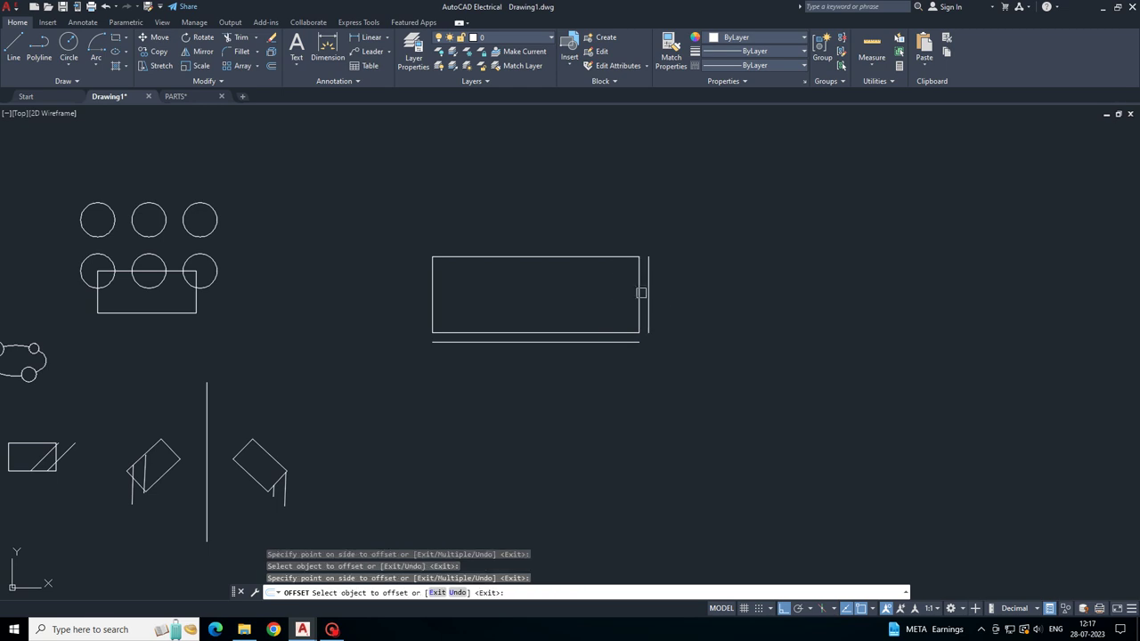
pyautogui.click(615, 261)
pyautogui.click(611, 225)
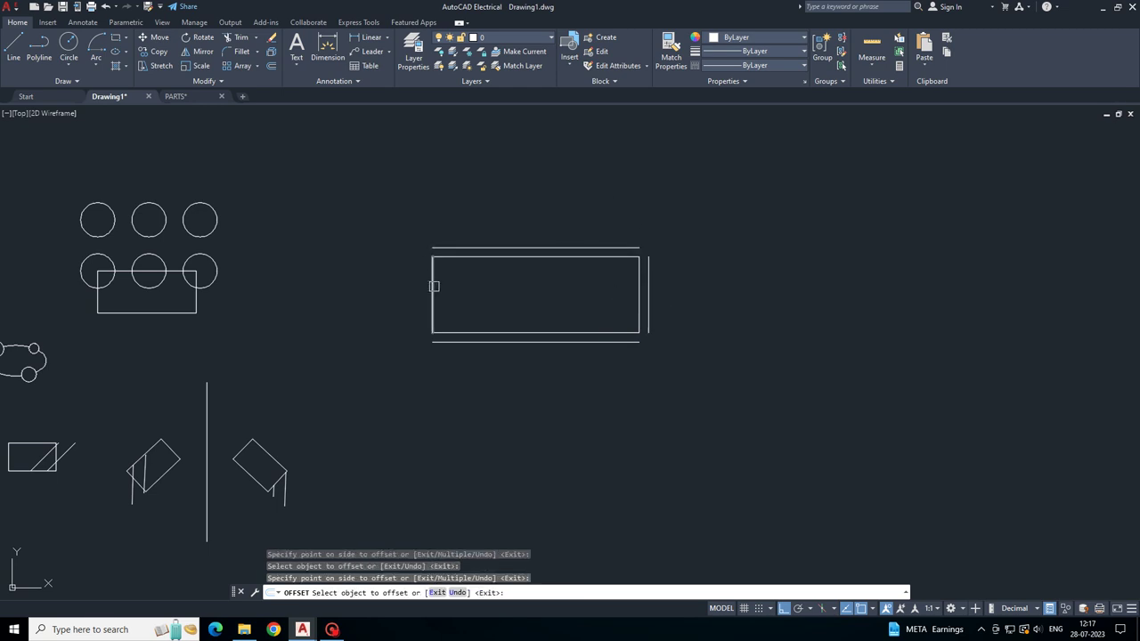
pyautogui.click(433, 285)
pyautogui.click(386, 285)
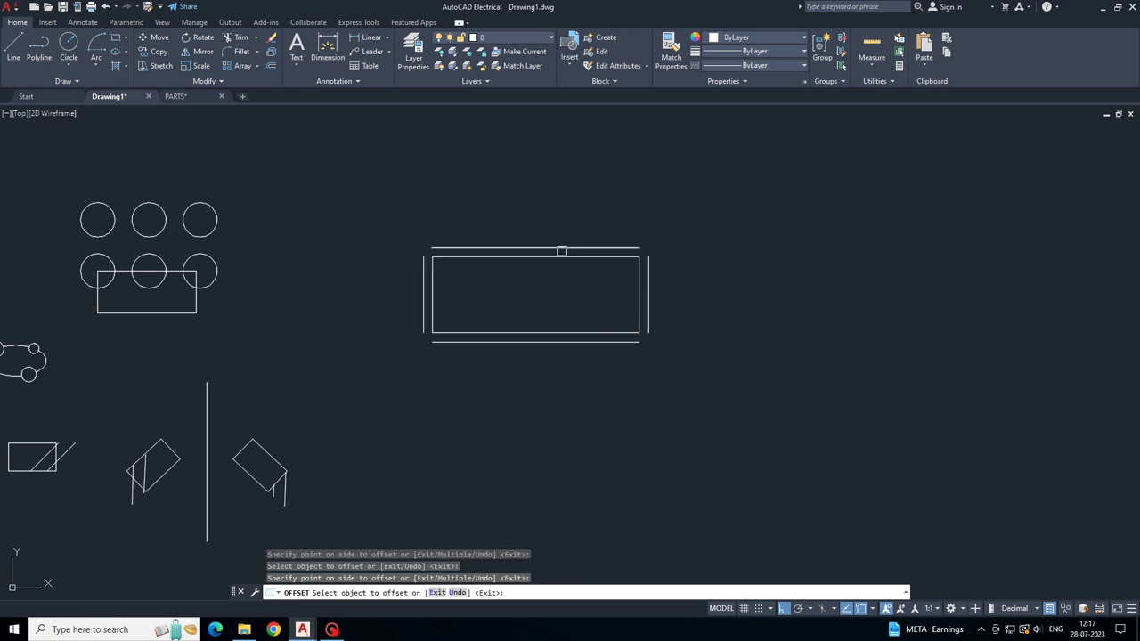
# - Add second outer lines above and below, plus inner lines near the top and bottom edges
pyautogui.click(512, 248)
pyautogui.click(506, 199)
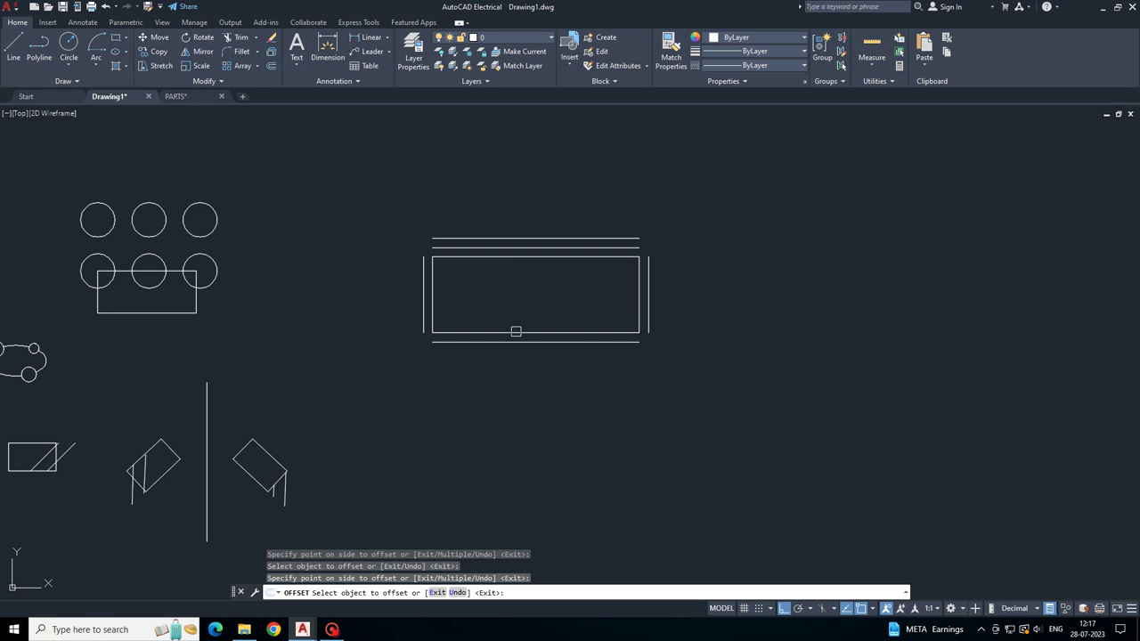
pyautogui.click(517, 340)
pyautogui.click(520, 377)
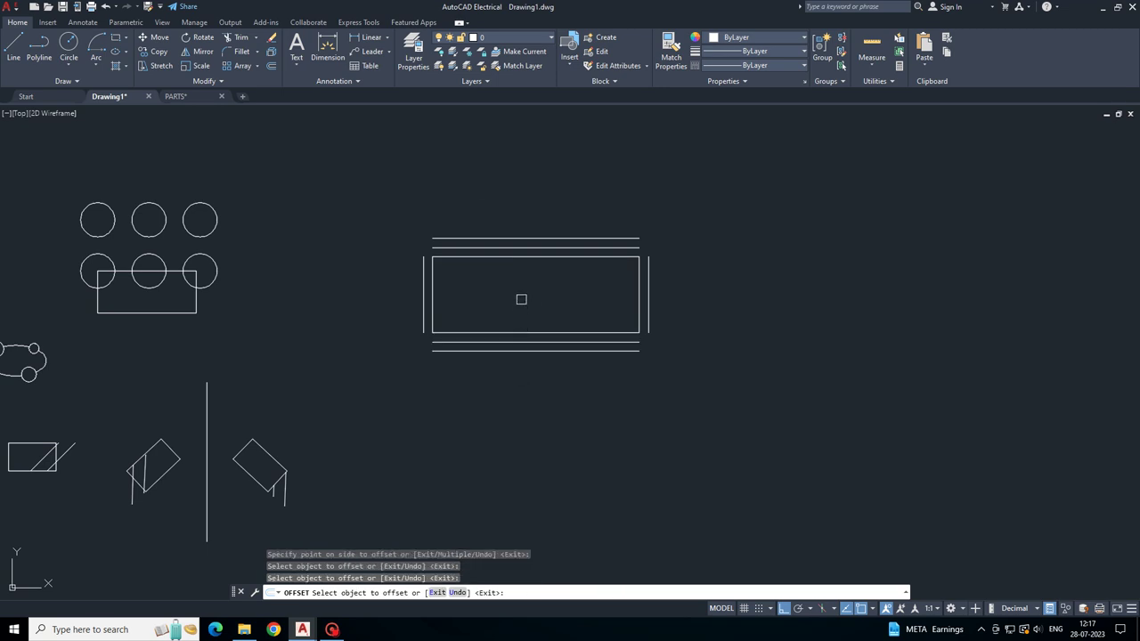
pyautogui.click(522, 331)
pyautogui.click(515, 256)
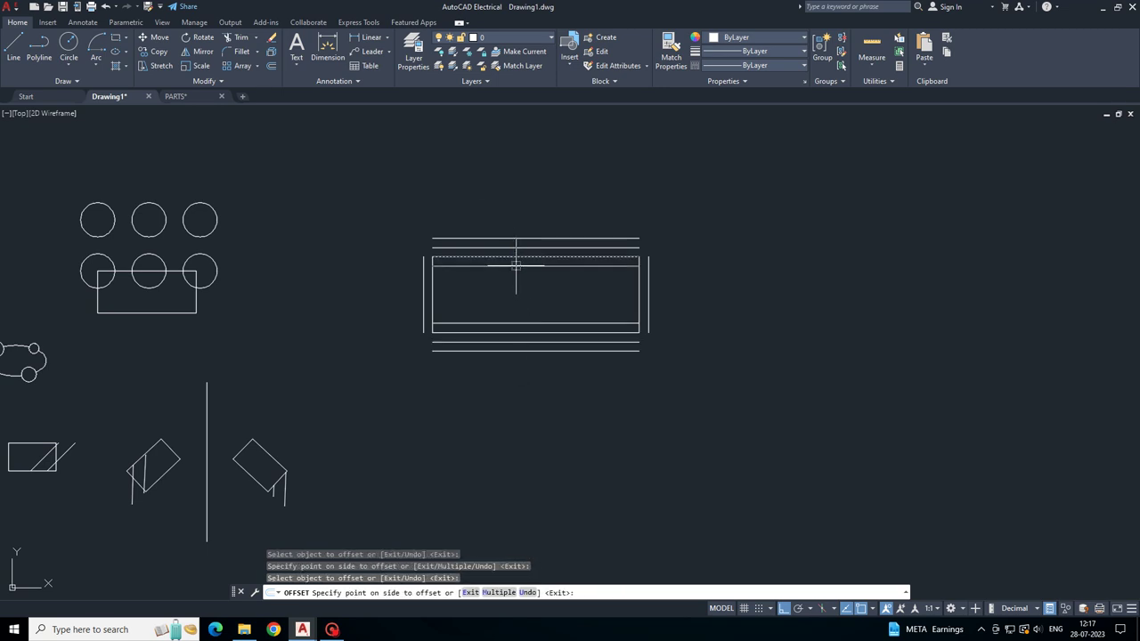
pyautogui.click(516, 277)
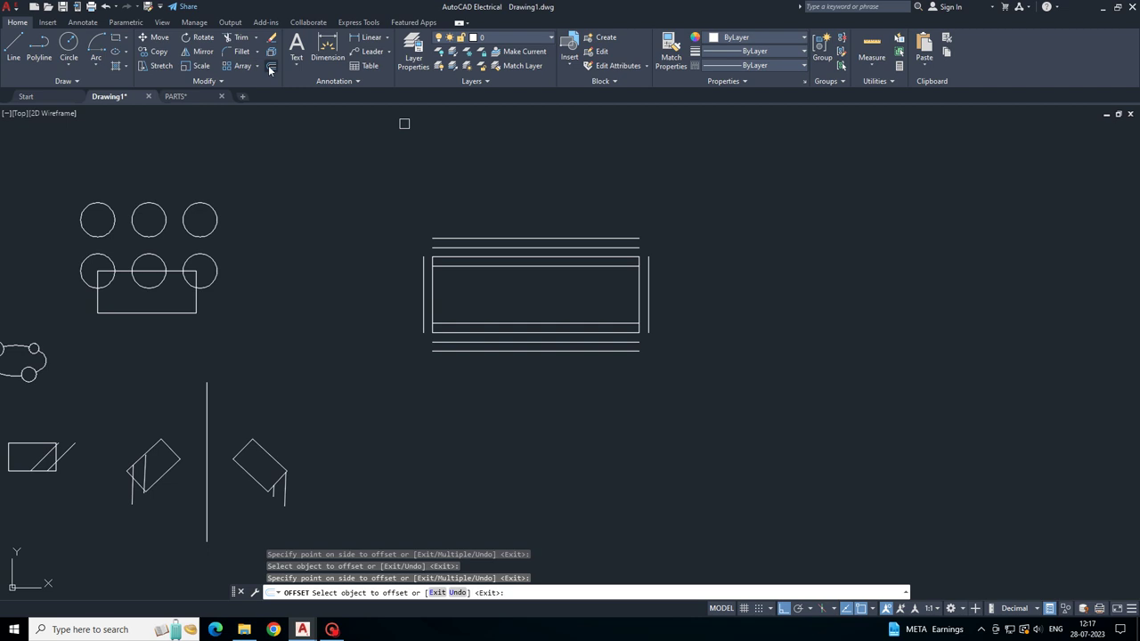
pyautogui.click(296, 49)
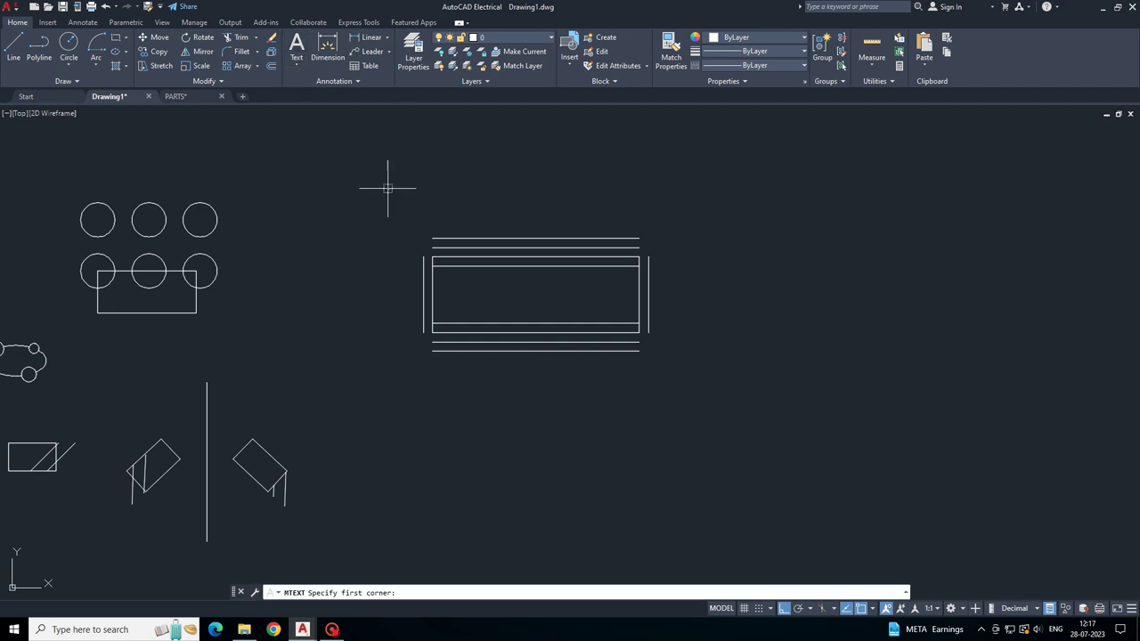
# - Add a multiline text label reading ARTS above the circle group
pyautogui.moveTo(386, 183); pyautogui.dragTo(361, 255, button='middle')
pyautogui.scroll(-5, 409, 258)
pyautogui.scroll(5, 459, 250)
pyautogui.moveTo(187, 343)
pyautogui.mouseDown(button='middle')
pyautogui.moveTo(552, 204)
pyautogui.moveTo(585, 247)
pyautogui.moveTo(445, 267)
pyautogui.moveTo(415, 326)
pyautogui.mouseUp(button='middle')
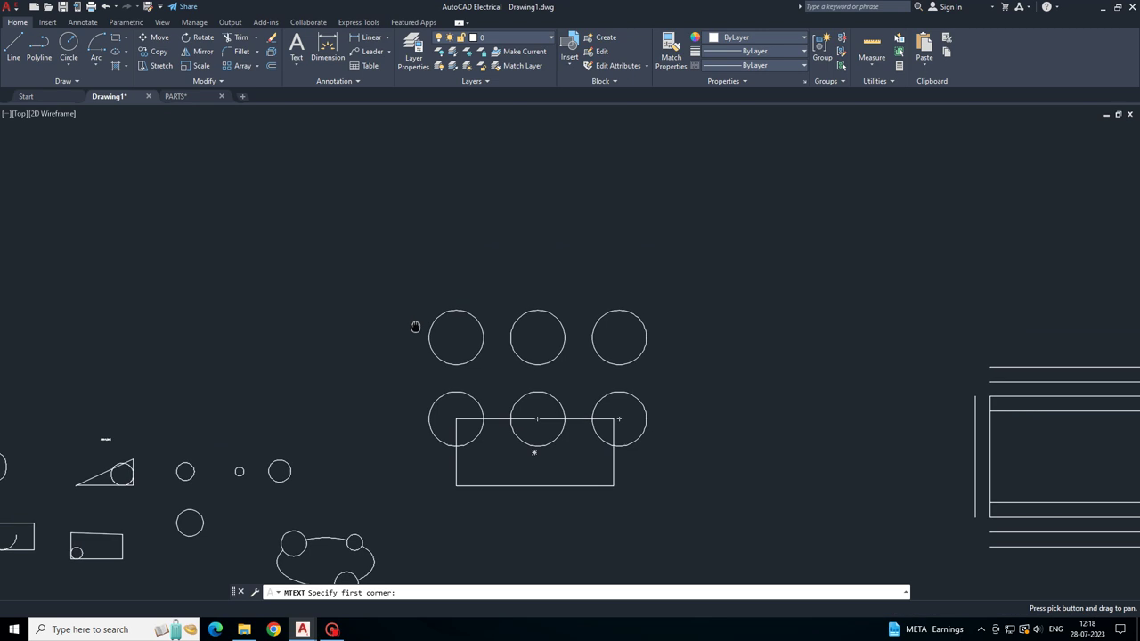
pyautogui.click(442, 254)
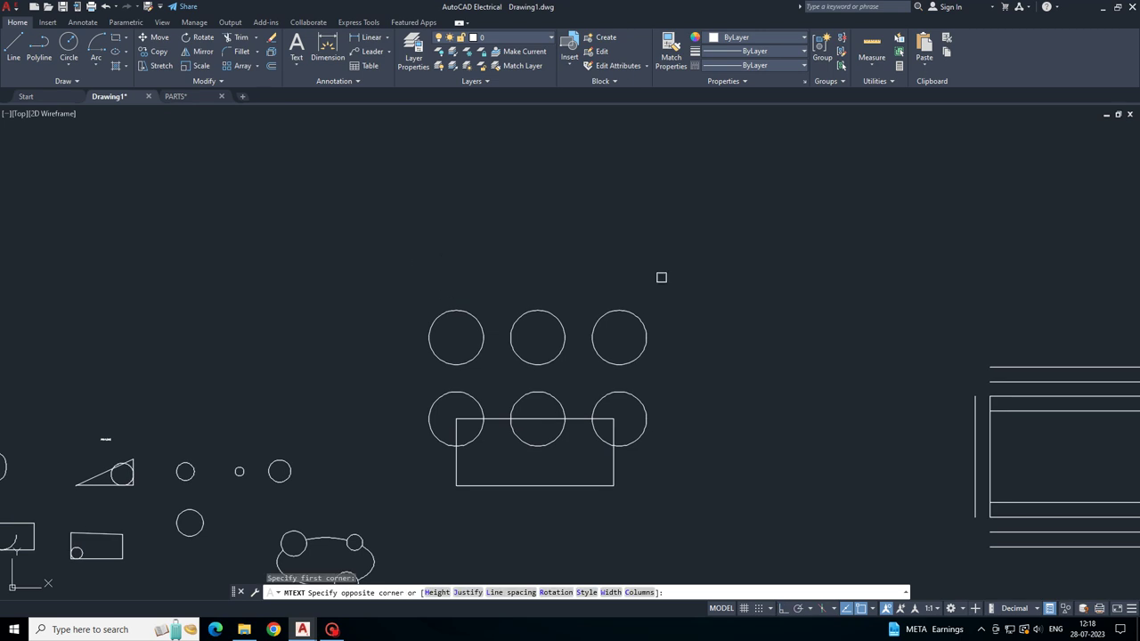
pyautogui.click(661, 276)
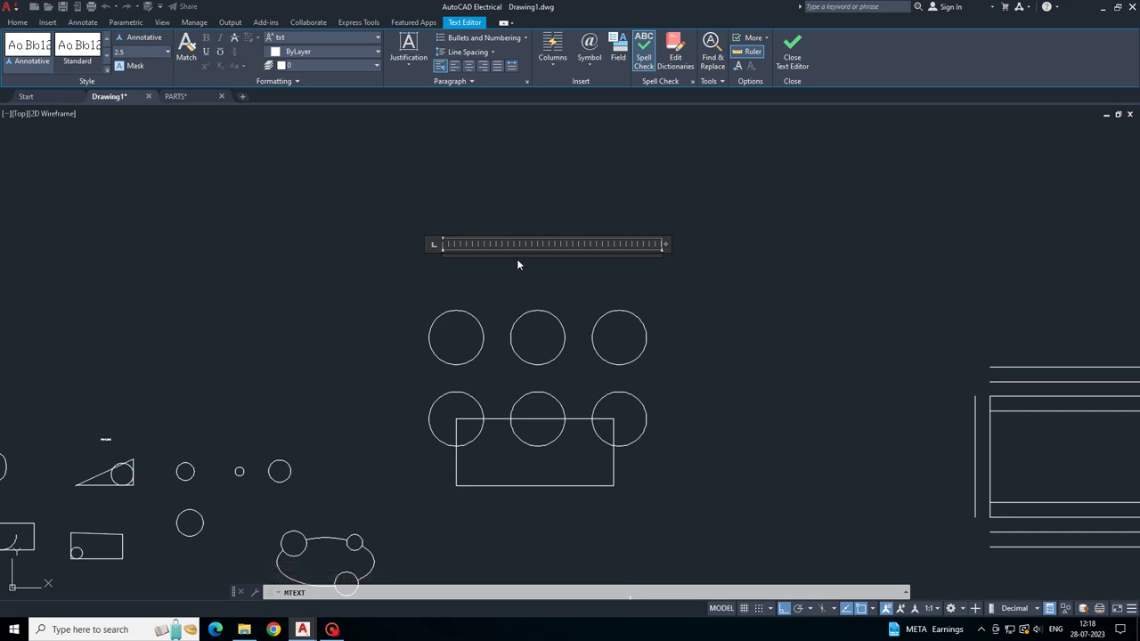
pyautogui.click(400, 273)
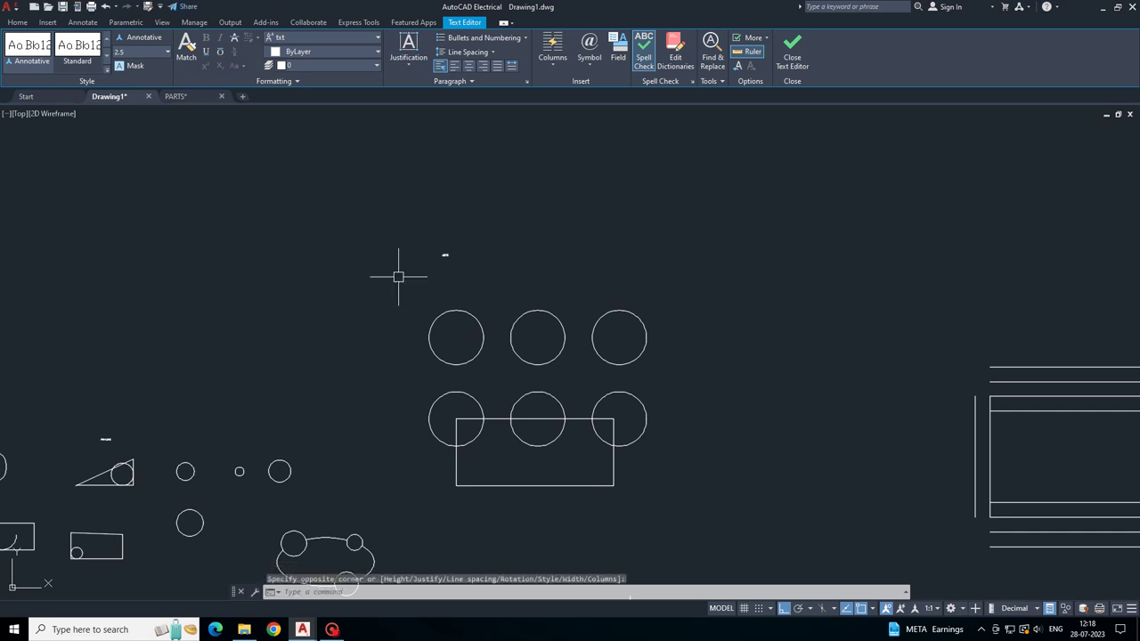
# - Move the ARTS label to a new spot with Ortho turned off
pyautogui.scroll(2, 400, 273)
pyautogui.scroll(4, 388, 247)
pyautogui.click(388, 246)
pyautogui.click(684, 383)
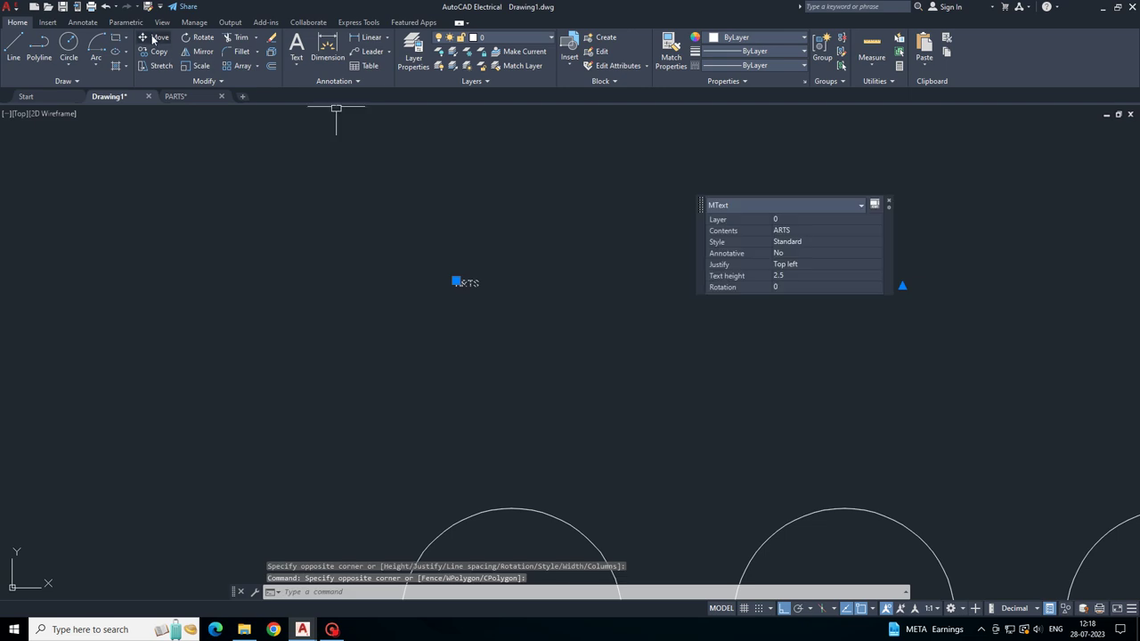
pyautogui.click(466, 272)
pyautogui.press('Escape')
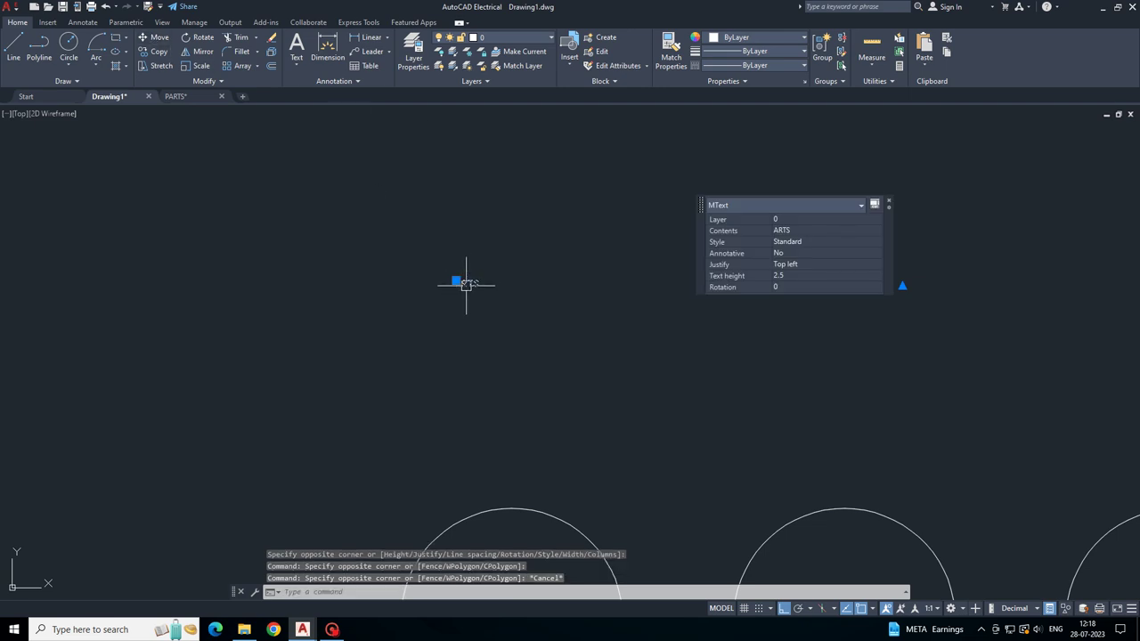
pyautogui.click(153, 38)
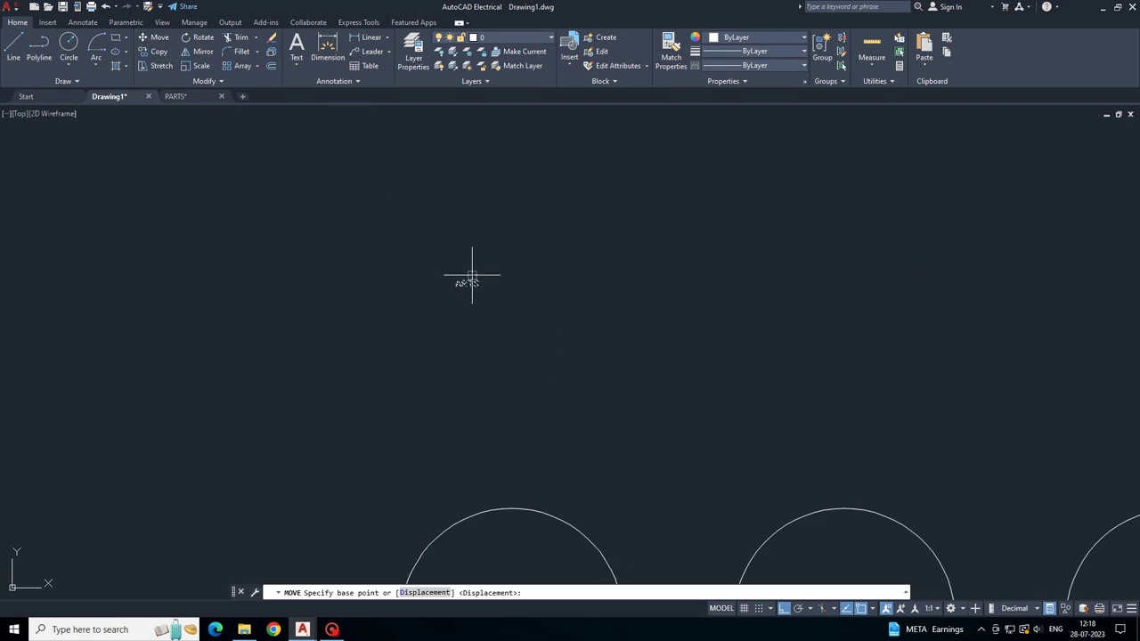
pyautogui.click(456, 282)
pyautogui.press('F8')
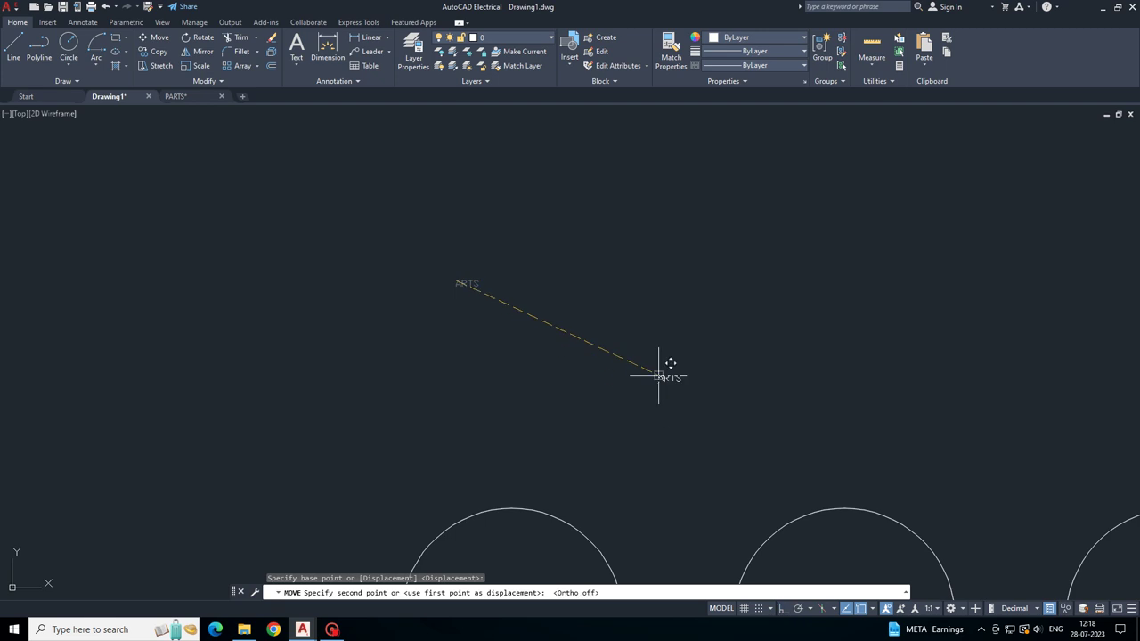
pyautogui.click(636, 345)
pyautogui.press('Escape')
# - Start scaling the ARTS label with SC and begin a selection window
pyautogui.scroll(4, 653, 350)
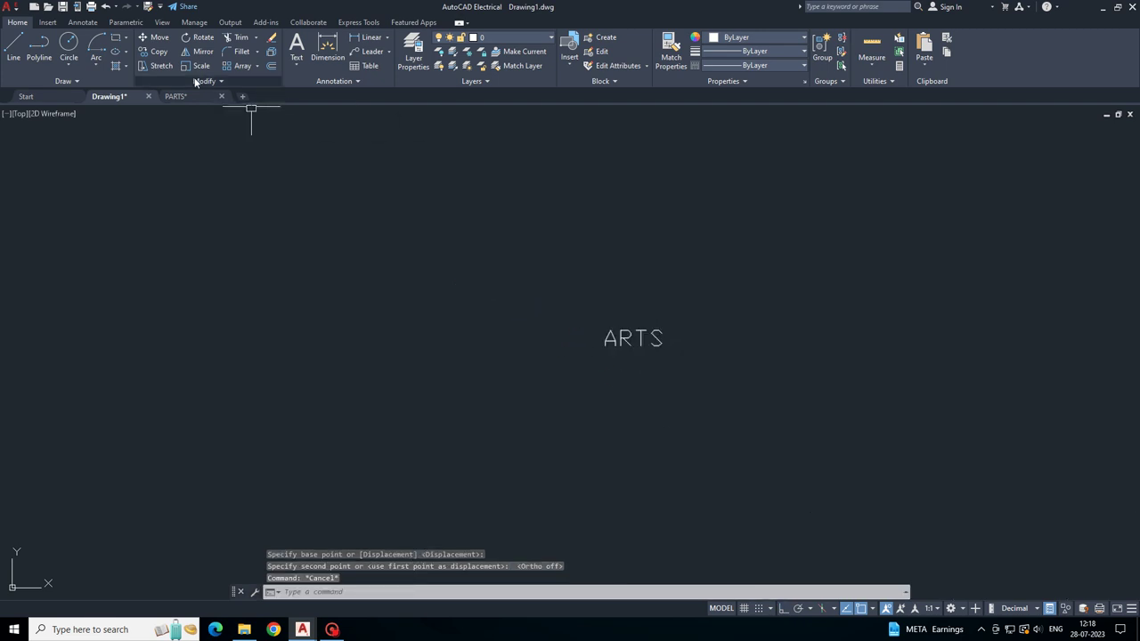
pyautogui.write('sc')
pyautogui.press('Return')
pyautogui.click(566, 292)
# - Scale the ARTS text using a base point at its start
pyautogui.click(738, 378)
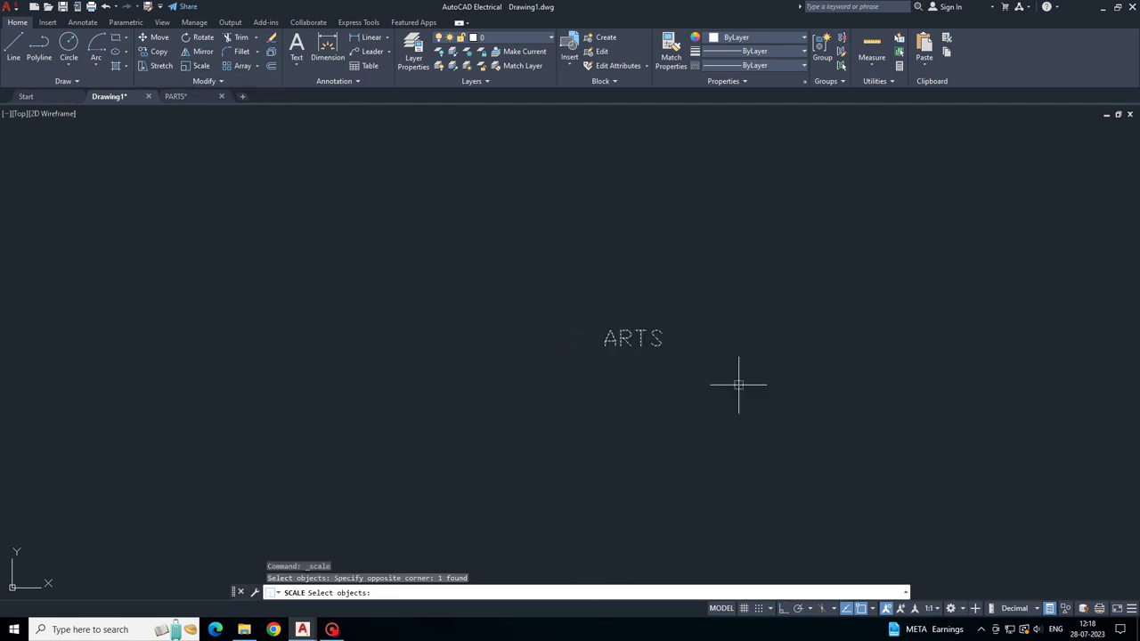
pyautogui.press('Return')
pyautogui.click(605, 345)
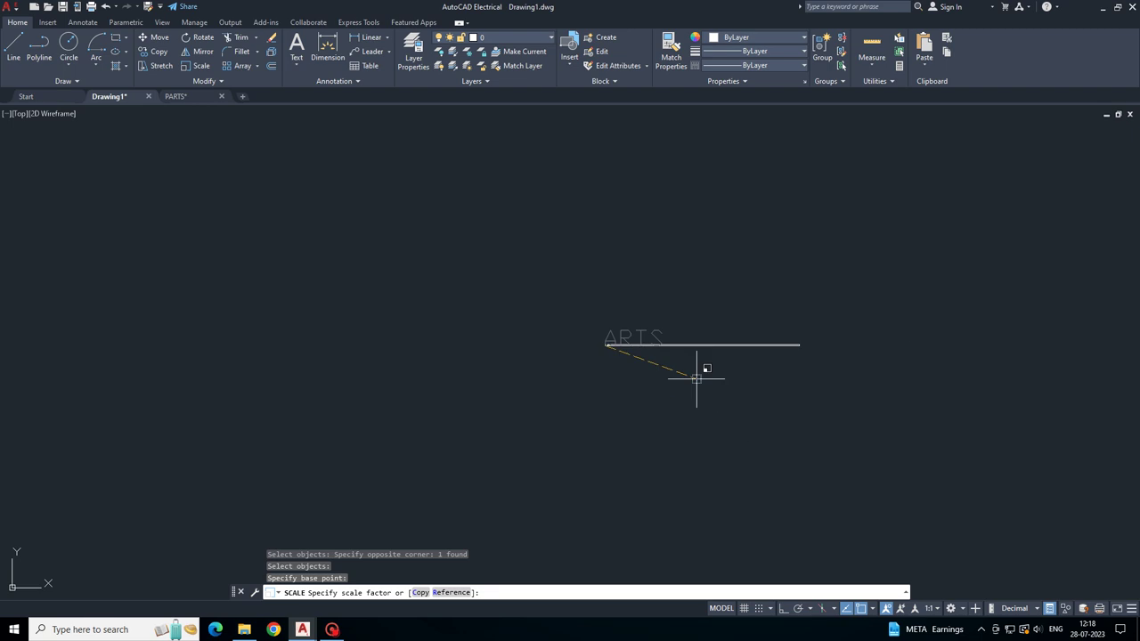
pyautogui.scroll(2, 614, 334)
pyautogui.scroll(1, 583, 331)
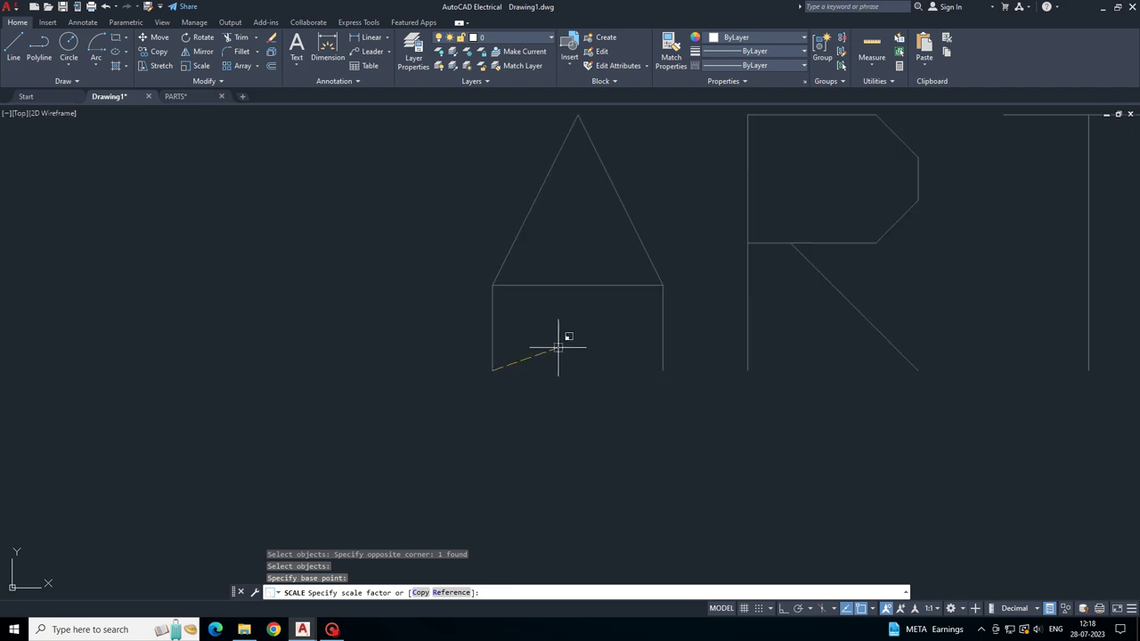
pyautogui.scroll(4, 739, 280)
pyautogui.scroll(-5, 739, 289)
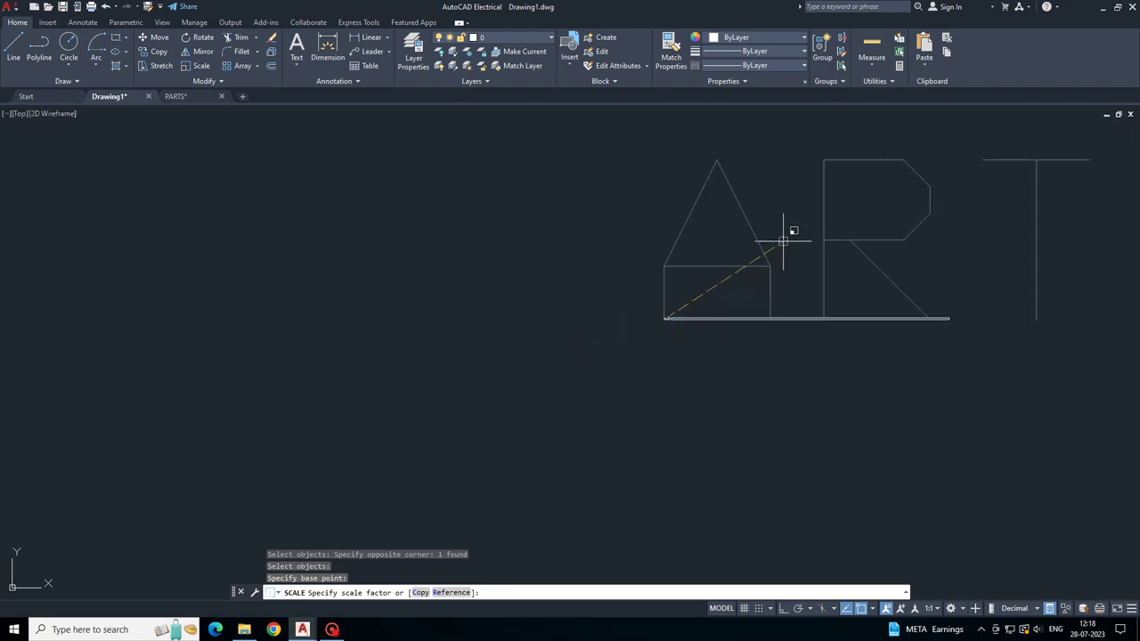
pyautogui.press('Return')
pyautogui.scroll(5, 641, 323)
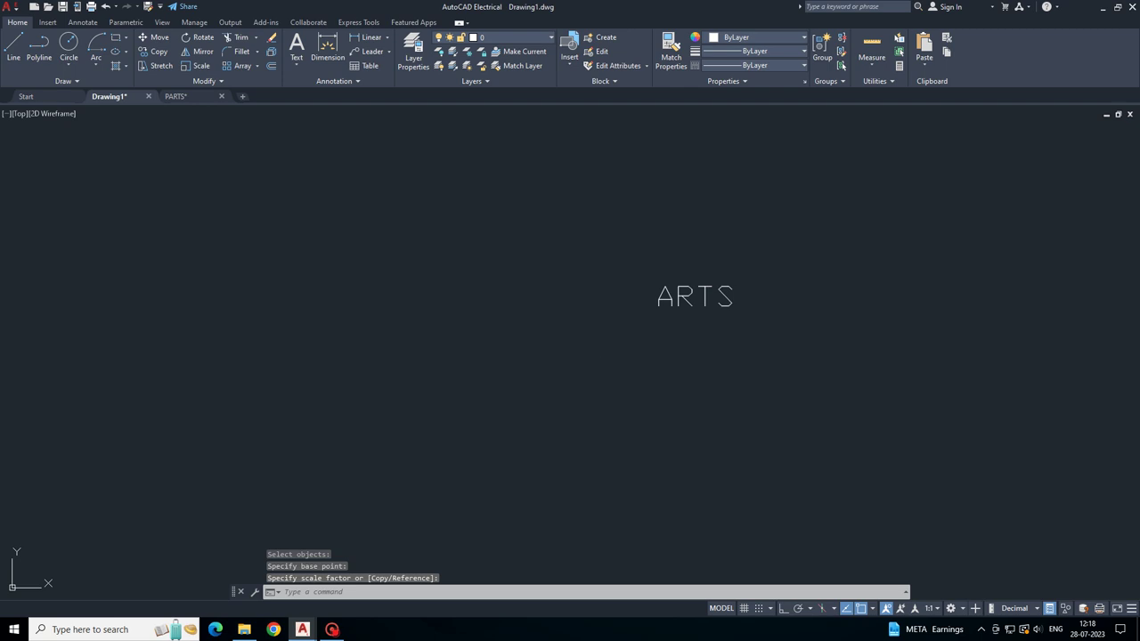
# - Reselect ARTS and retry scaling from the letter A, cancelling the attempt
pyautogui.moveTo(623, 259); pyautogui.dragTo(896, 377)
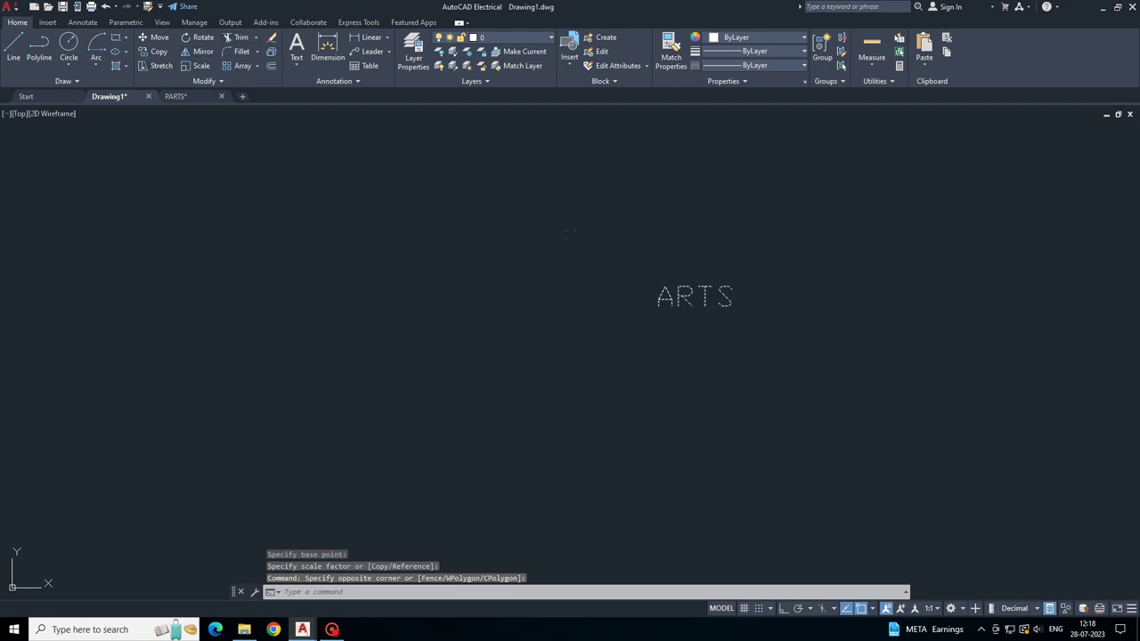
pyautogui.click(159, 66)
pyautogui.press('Escape')
pyautogui.write('sc')
pyautogui.press('Return')
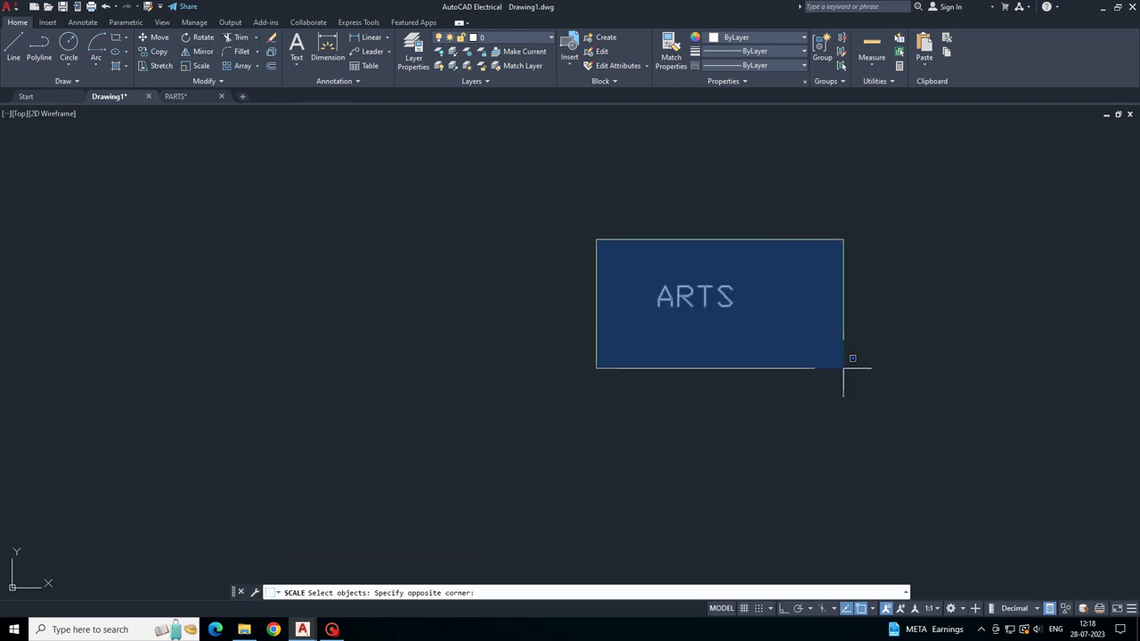
pyautogui.moveTo(595, 241); pyautogui.dragTo(852, 364)
pyautogui.press('Return')
pyautogui.click(659, 305)
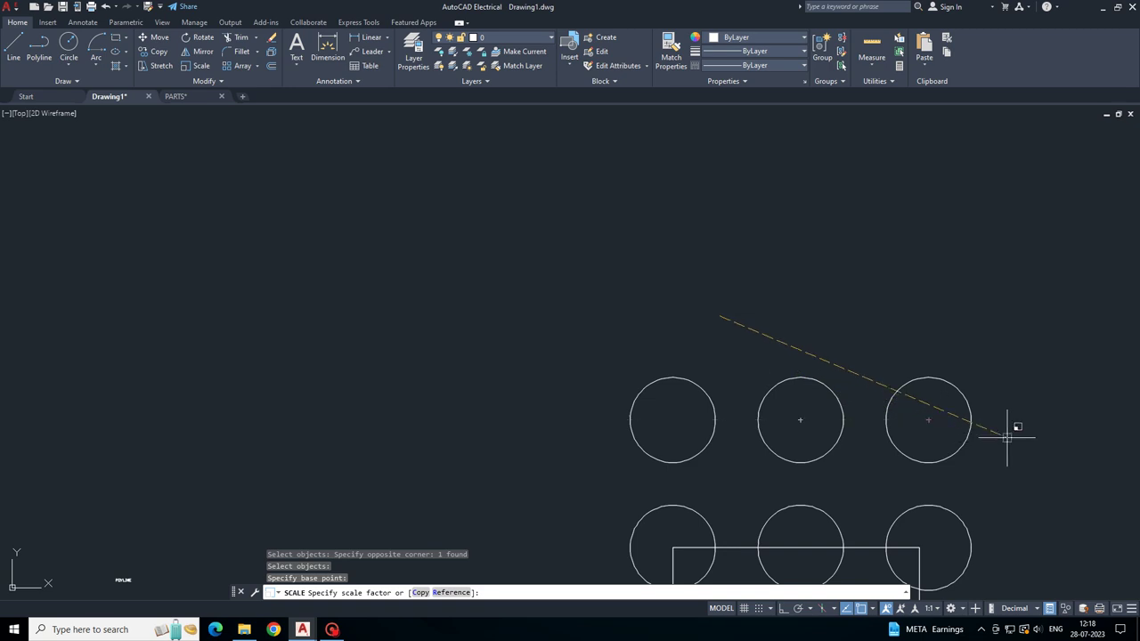
pyautogui.press('Escape')
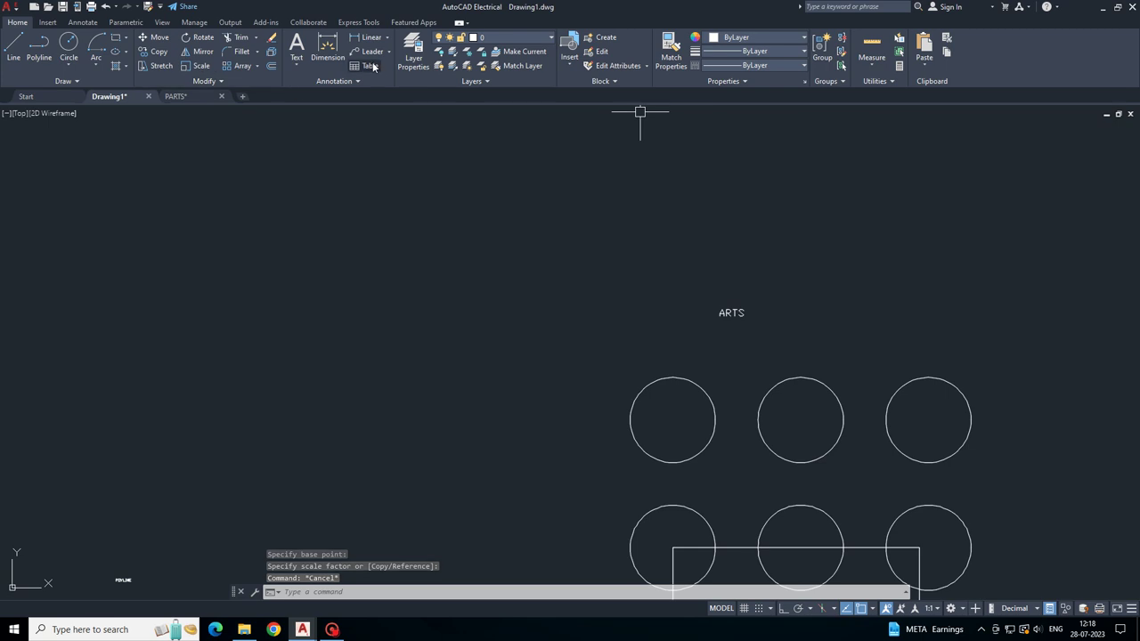
# - Dimension the 276.51 horizontal distance between the top-left and top-right circle centres
pyautogui.click(326, 55)
pyautogui.scroll(-2, 573, 270)
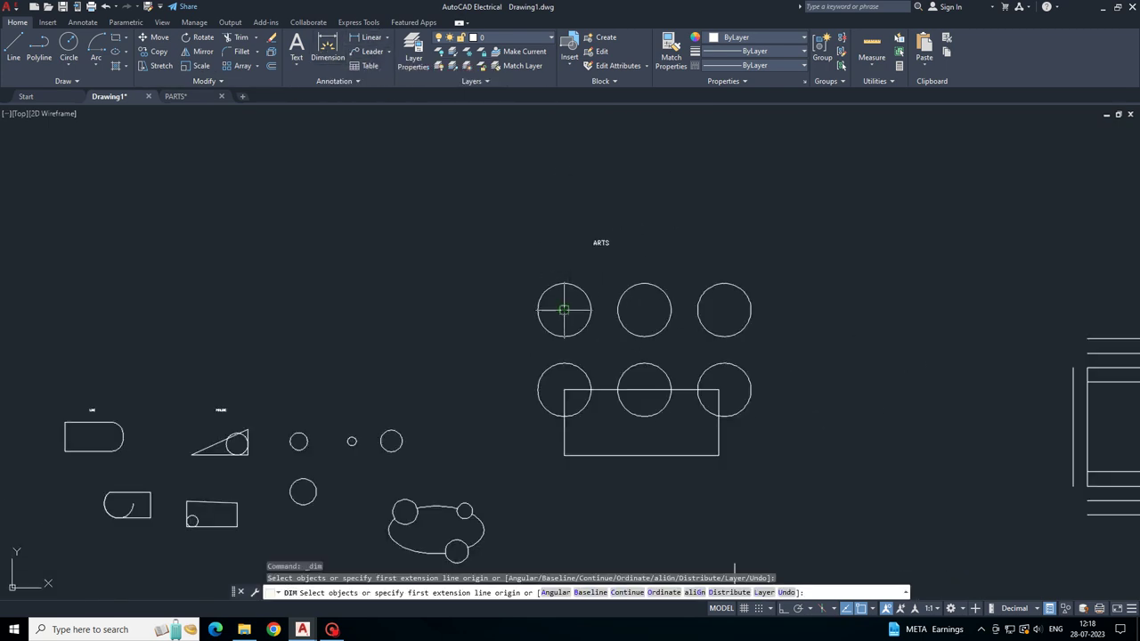
pyautogui.click(564, 310)
pyautogui.click(724, 310)
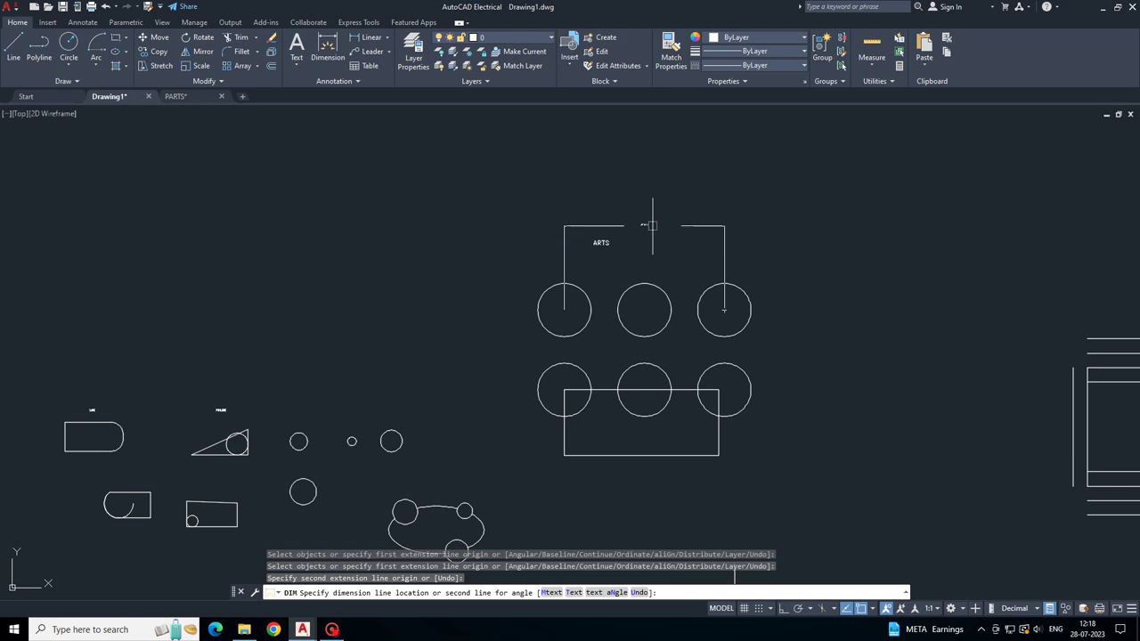
pyautogui.click(650, 225)
pyautogui.scroll(4, 630, 224)
pyautogui.scroll(2, 630, 224)
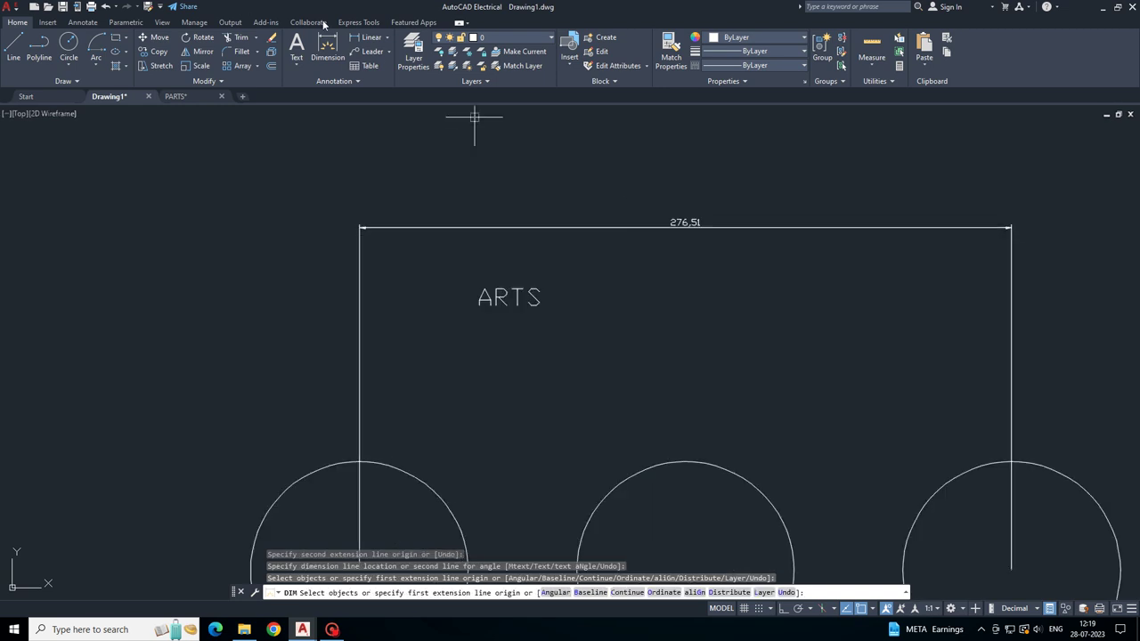
# - Add a 138.26 linear dimension between the upper-left and lower-left circle centres
pyautogui.click(372, 37)
pyautogui.scroll(-4, 501, 386)
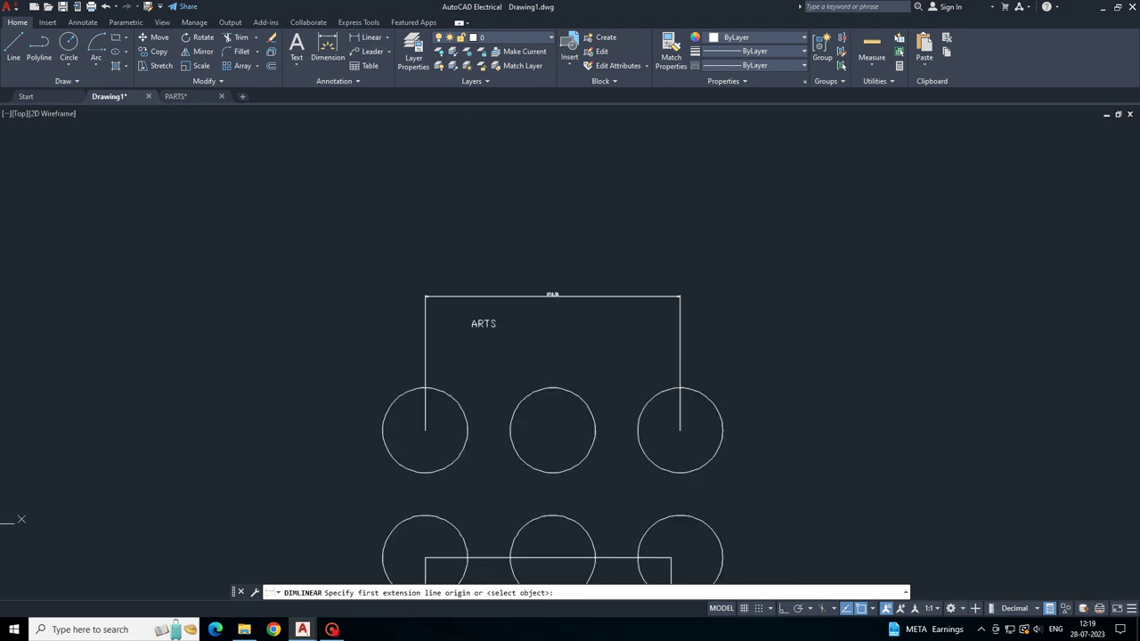
pyautogui.moveTo(425, 429); pyautogui.dragTo(410, 361, button='middle')
pyautogui.click(409, 362)
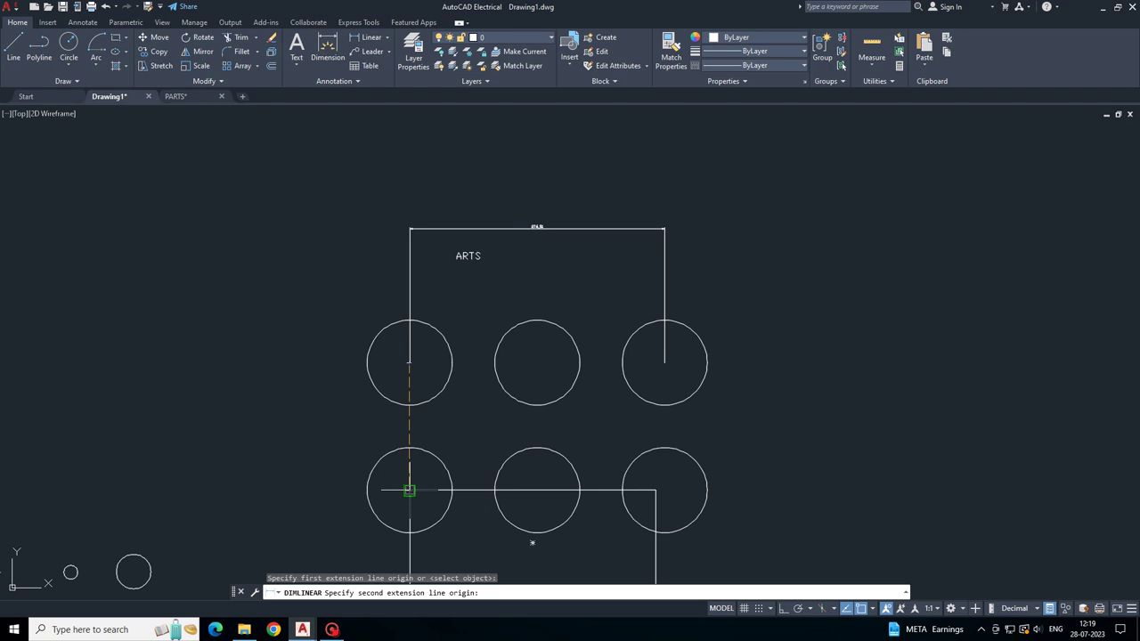
pyautogui.click(410, 490)
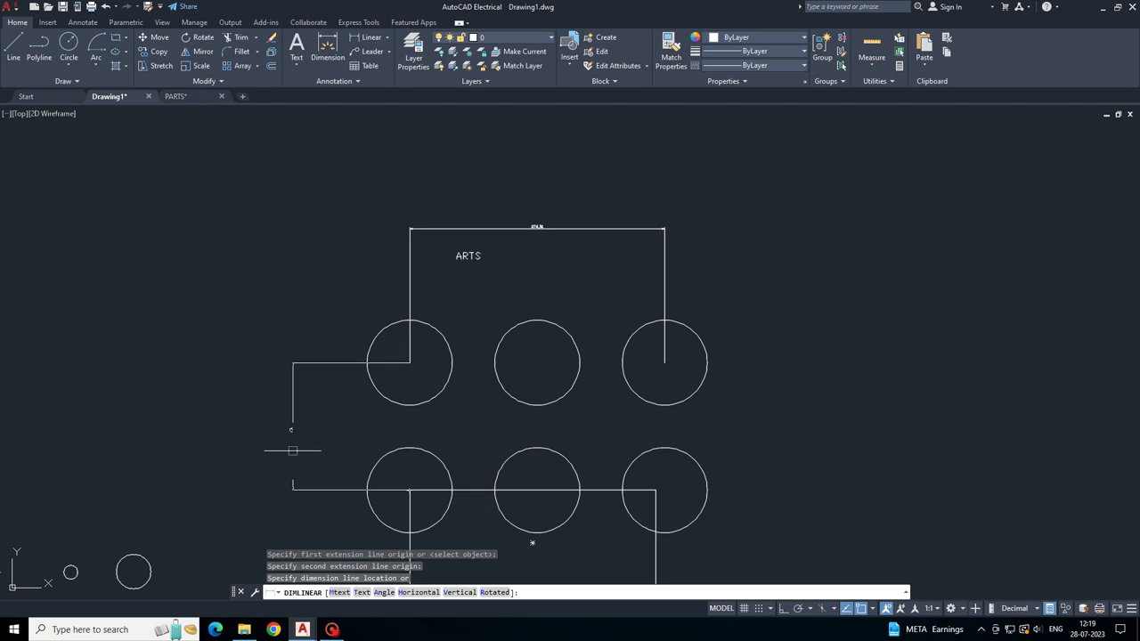
# - Add a leader from the middle circle, landing above the dimension, labelled ARTSARTS
pyautogui.click(370, 52)
pyautogui.click(546, 321)
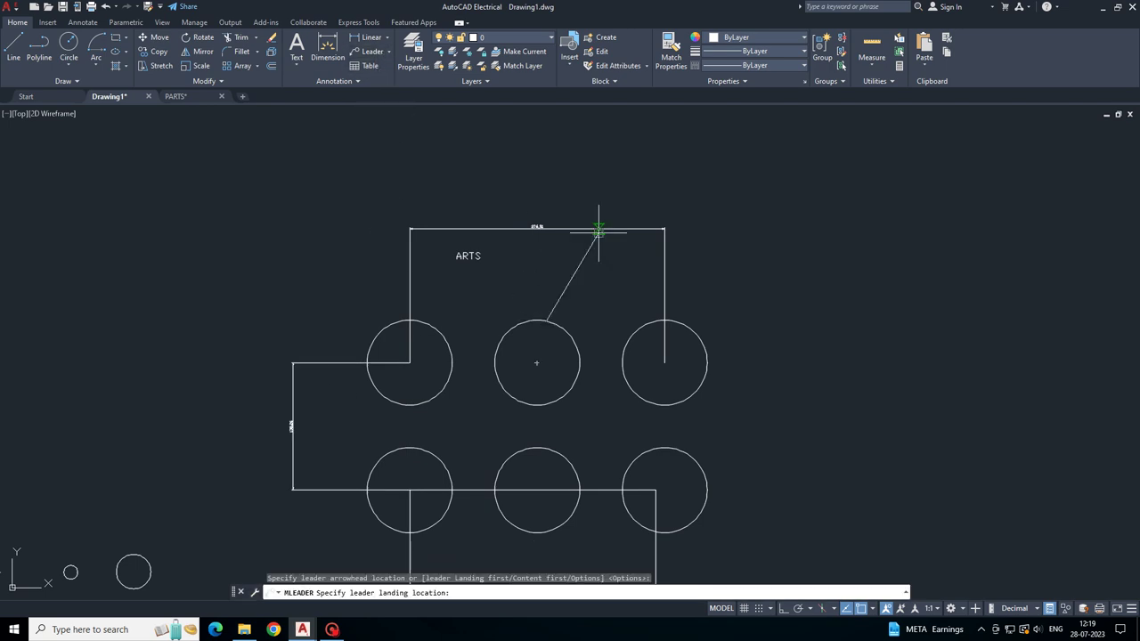
pyautogui.click(610, 200)
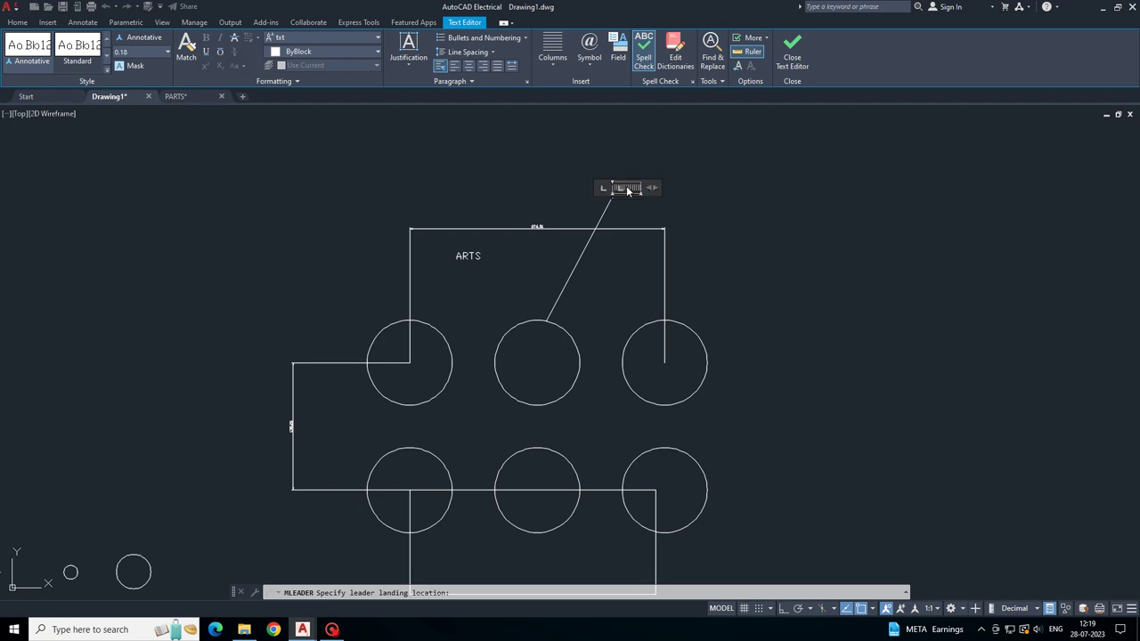
pyautogui.click(674, 193)
pyautogui.scroll(5, 636, 204)
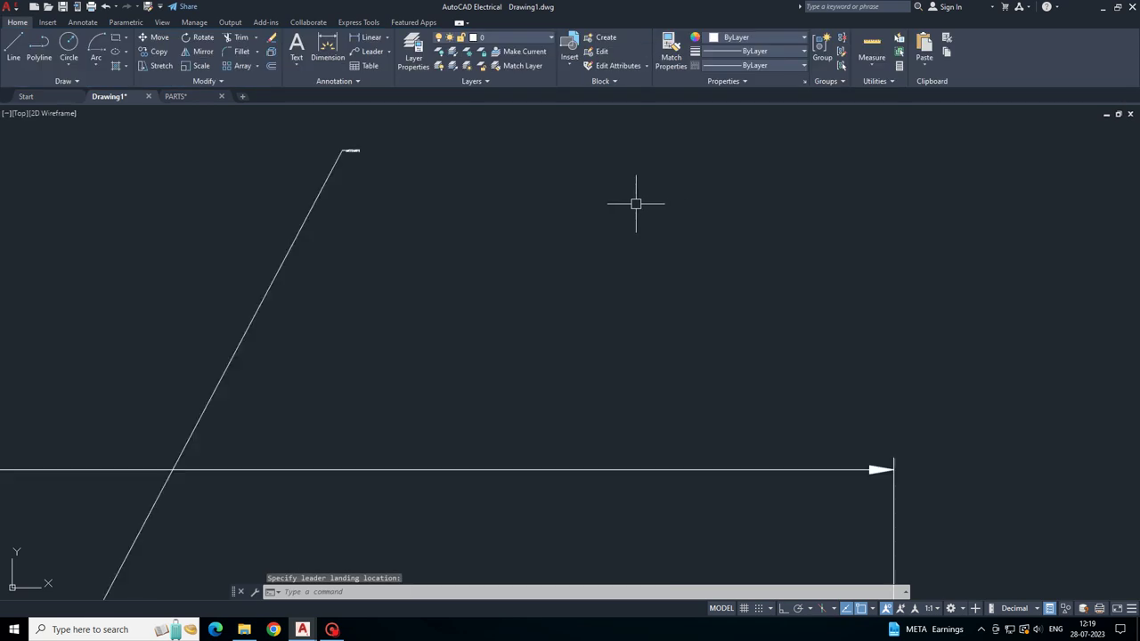
pyautogui.scroll(-5, 667, 217)
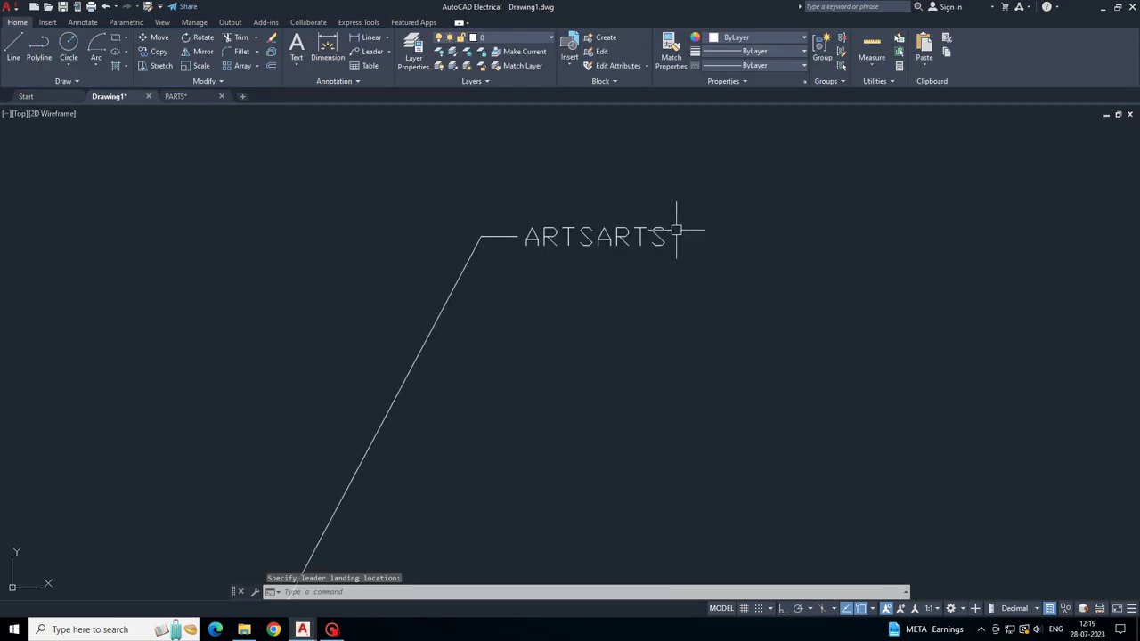
pyautogui.scroll(3, 674, 228)
pyautogui.scroll(-6, 708, 275)
pyautogui.scroll(2, 713, 275)
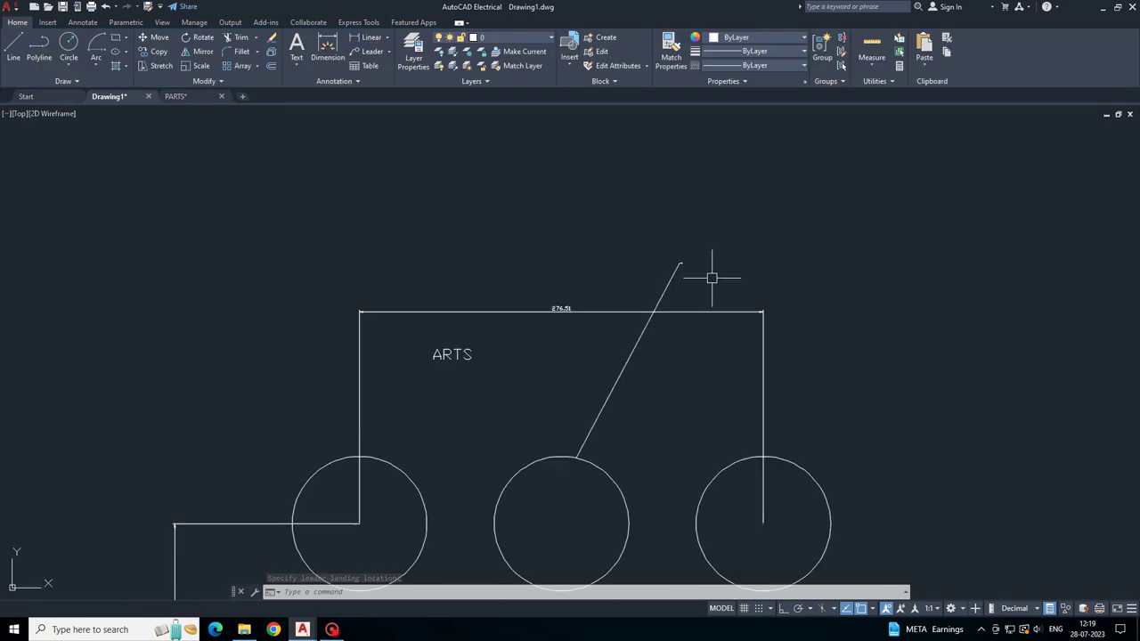
pyautogui.moveTo(713, 275); pyautogui.dragTo(679, 230, button='middle')
# - Insert a table with 5 columns and 1 data row into the drawing
pyautogui.click(366, 66)
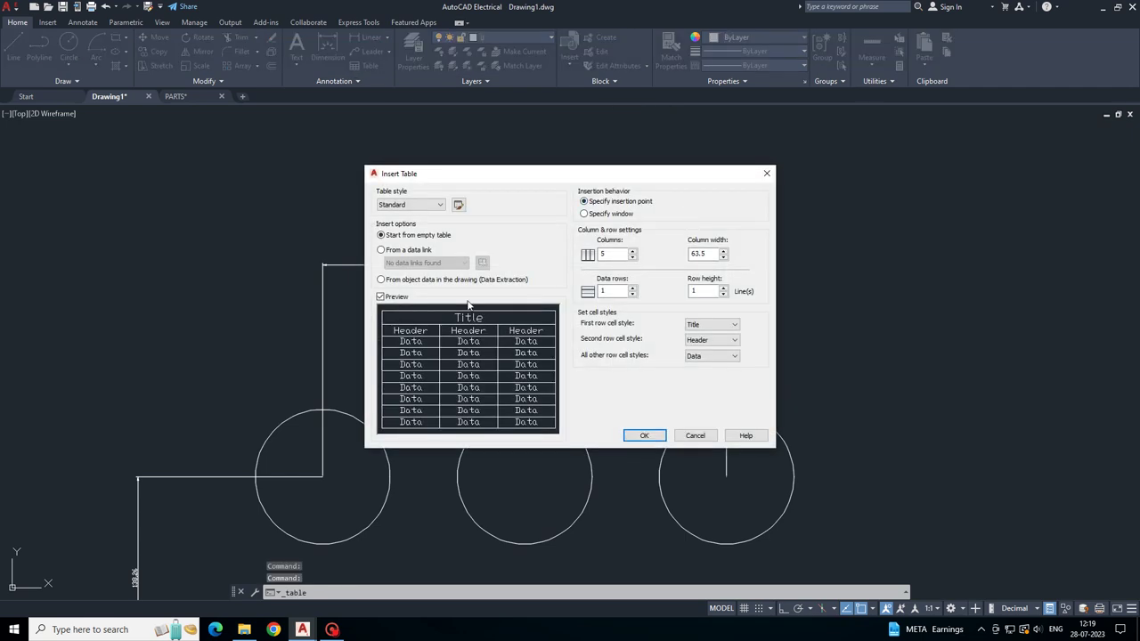
pyautogui.click(642, 435)
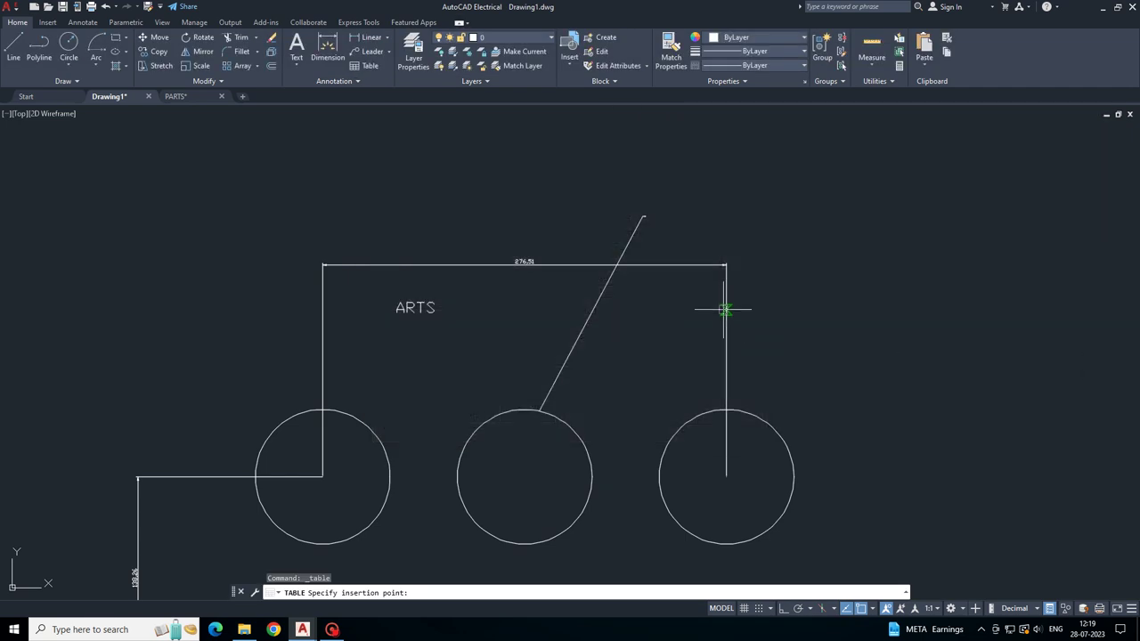
pyautogui.scroll(-5, 724, 311)
pyautogui.scroll(3, 503, 271)
pyautogui.click(403, 297)
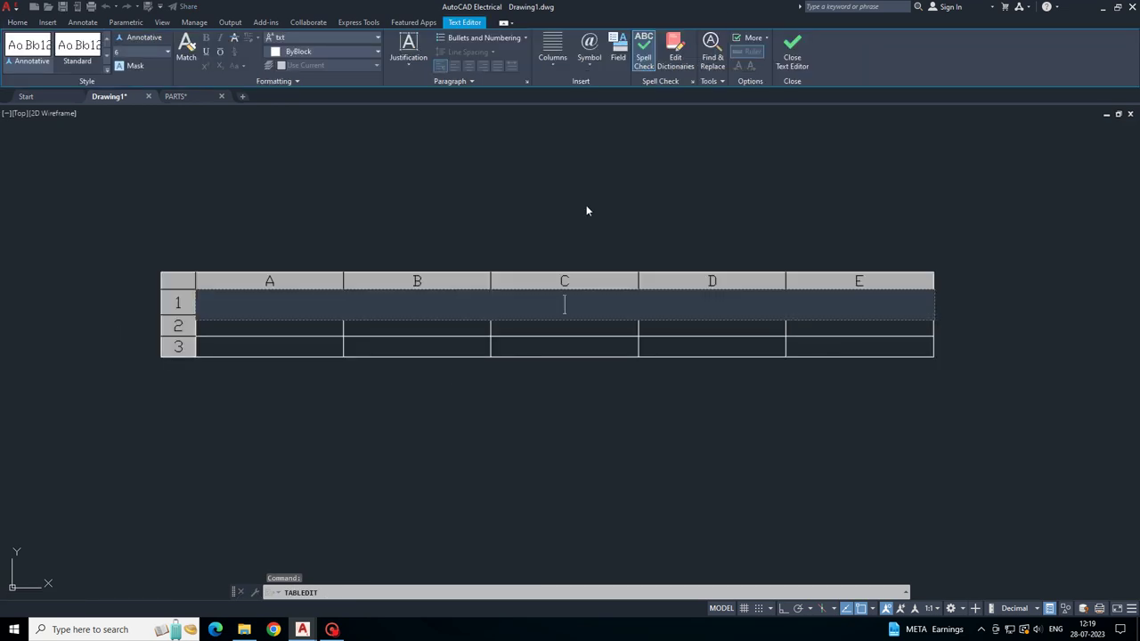
# - Set the table title row text height to 1
pyautogui.click(200, 81)
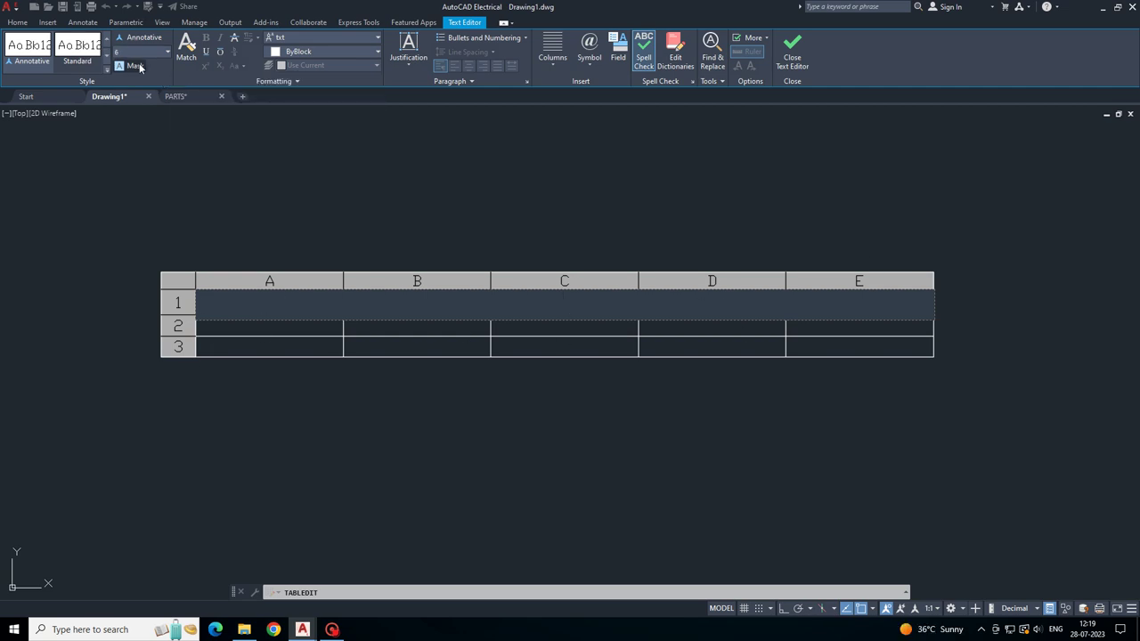
pyautogui.click(171, 55)
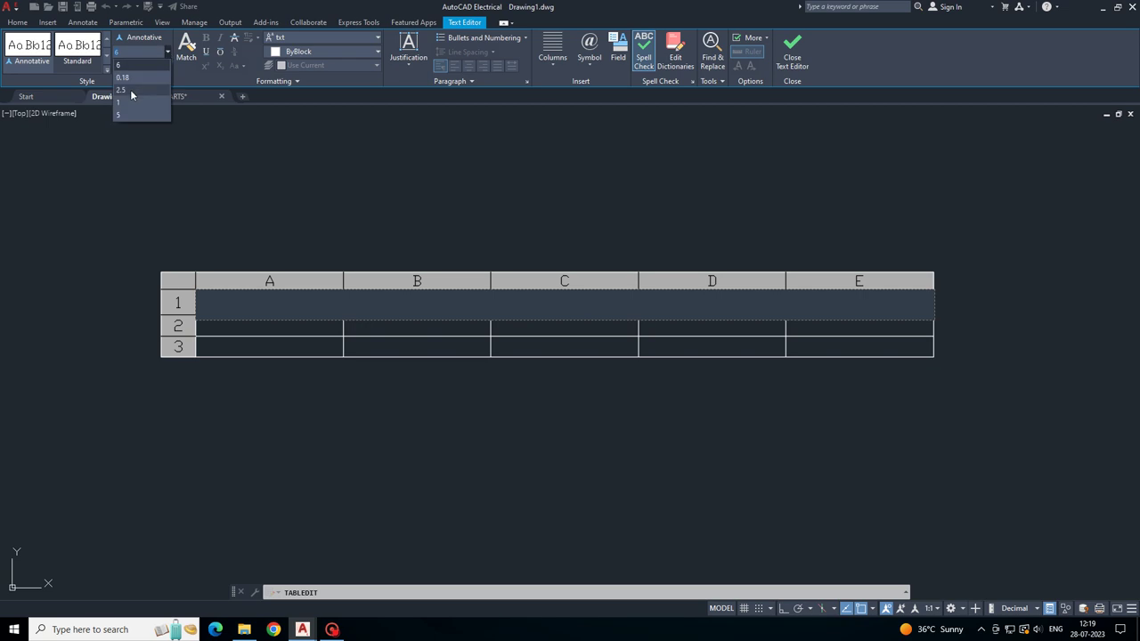
pyautogui.click(105, 68)
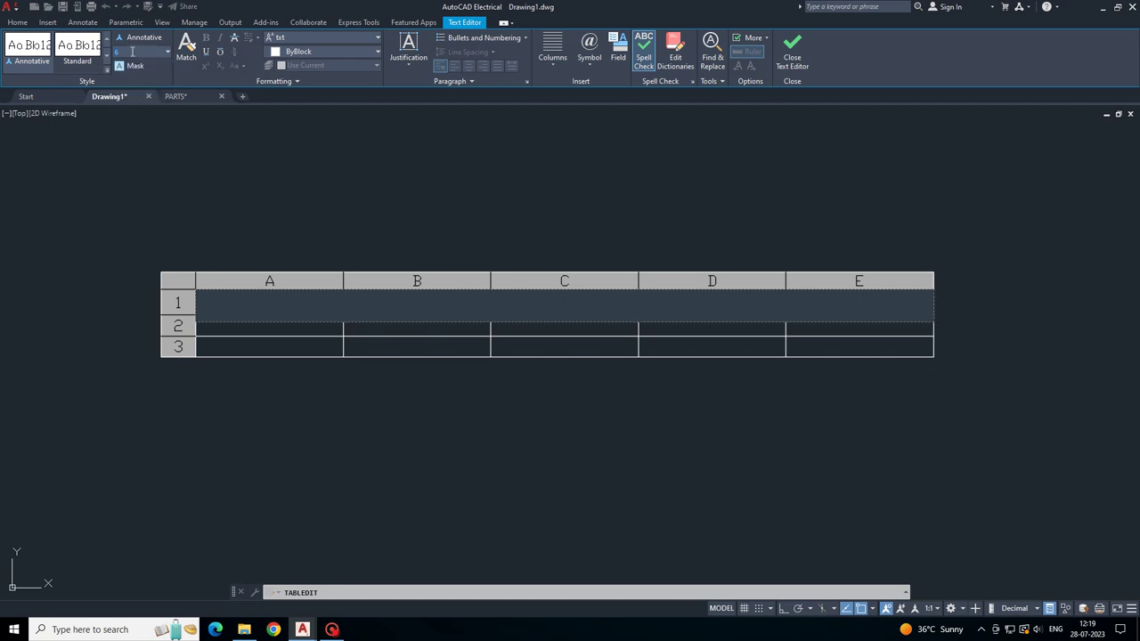
pyautogui.doubleClick(132, 52)
pyautogui.write('1')
pyautogui.press('Escape')
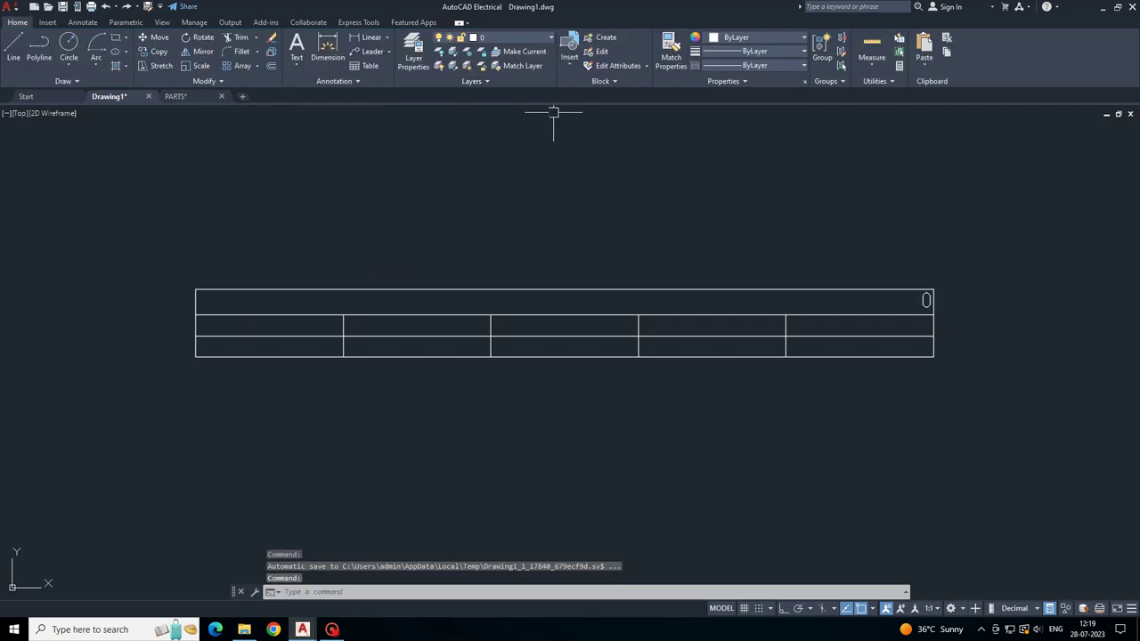
pyautogui.scroll(-5, 590, 209)
pyautogui.scroll(-7, 518, 193)
pyautogui.scroll(5, 415, 229)
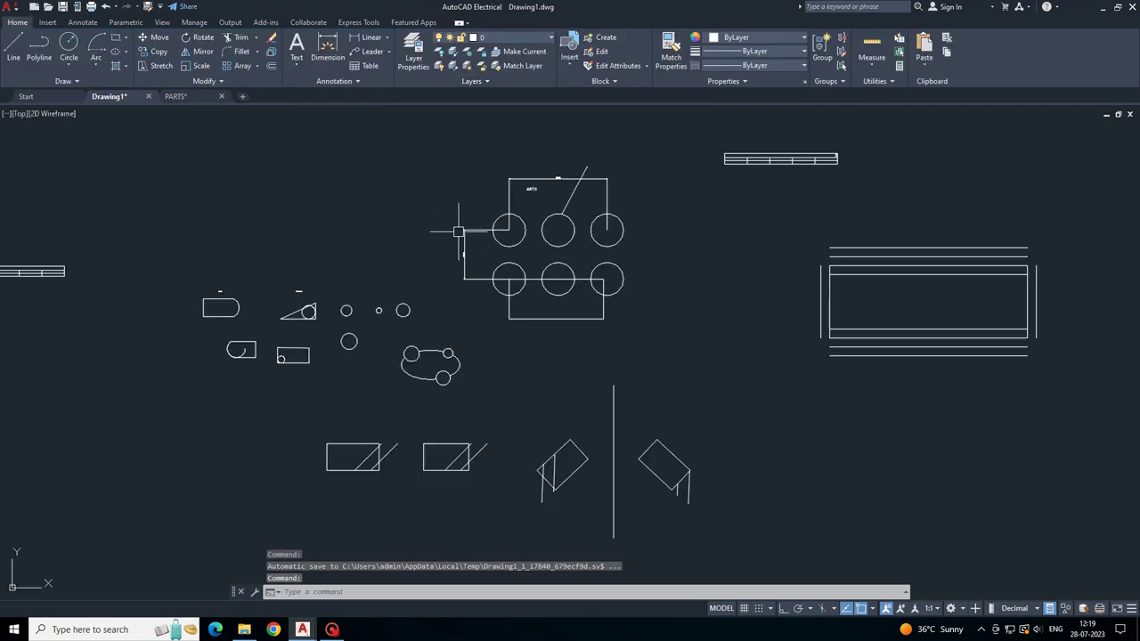
pyautogui.moveTo(456, 229); pyautogui.dragTo(536, 276, button='middle')
pyautogui.scroll(-2, 536, 276)
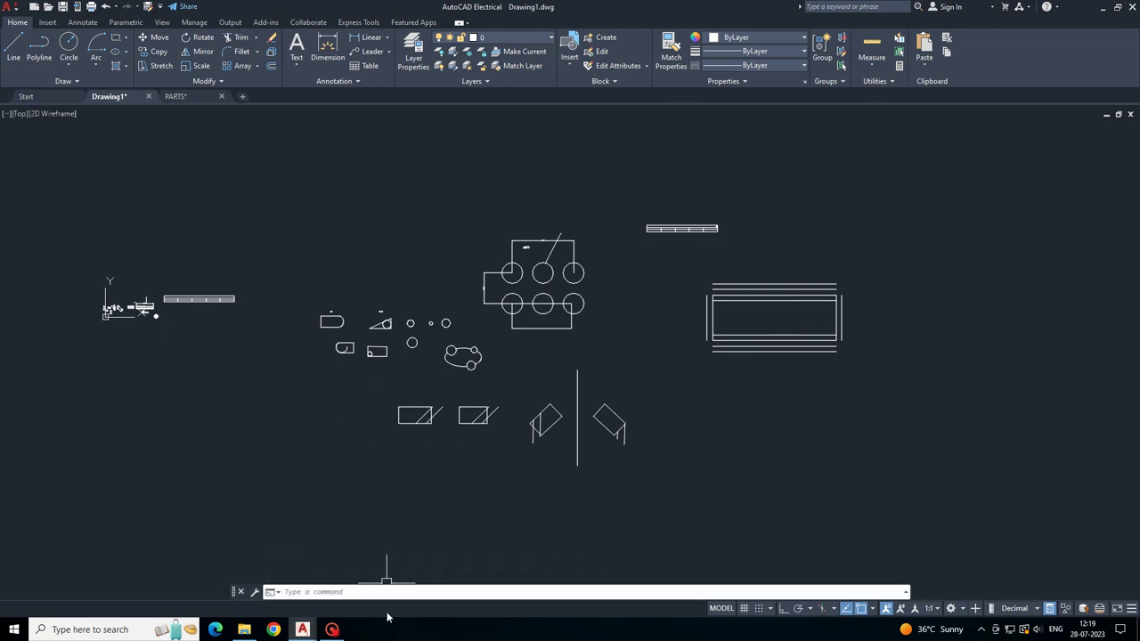
pyautogui.click(332, 629)
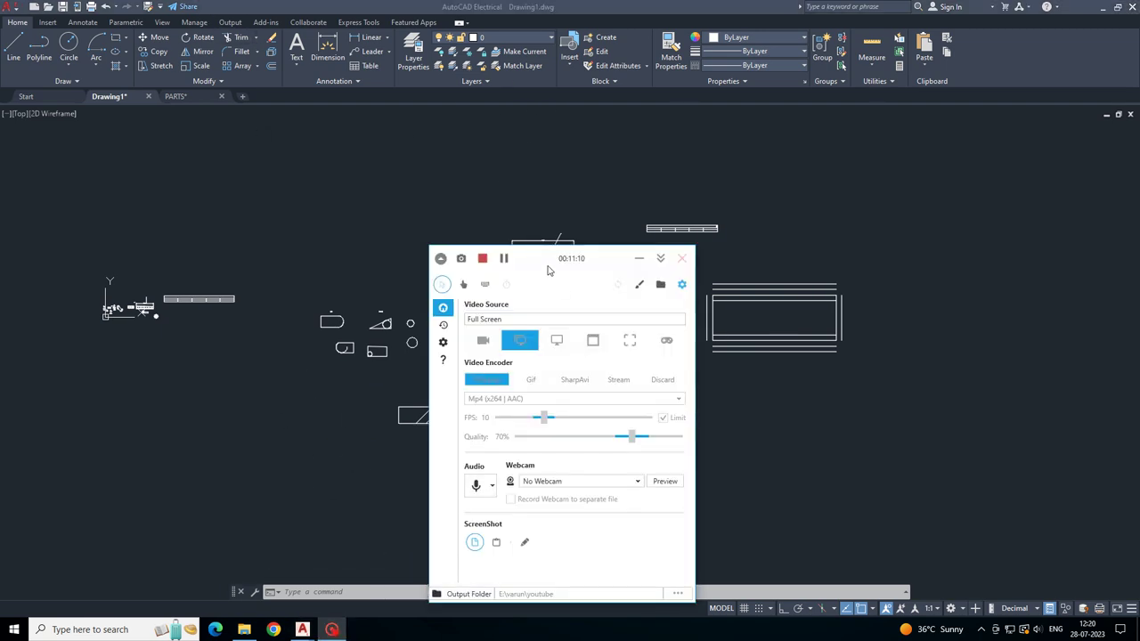
pyautogui.click(495, 260)
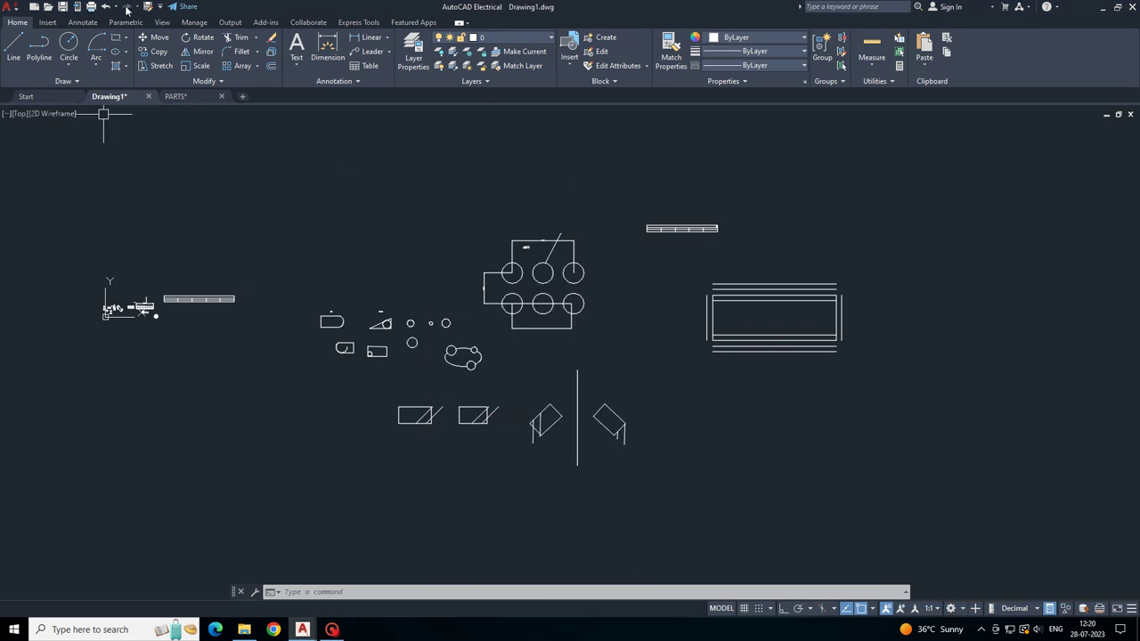
# - Save the drawing as Drawing1.dwg in the Desktop folder
pyautogui.click(10, 10)
pyautogui.click(10, 9)
pyautogui.click(10, 10)
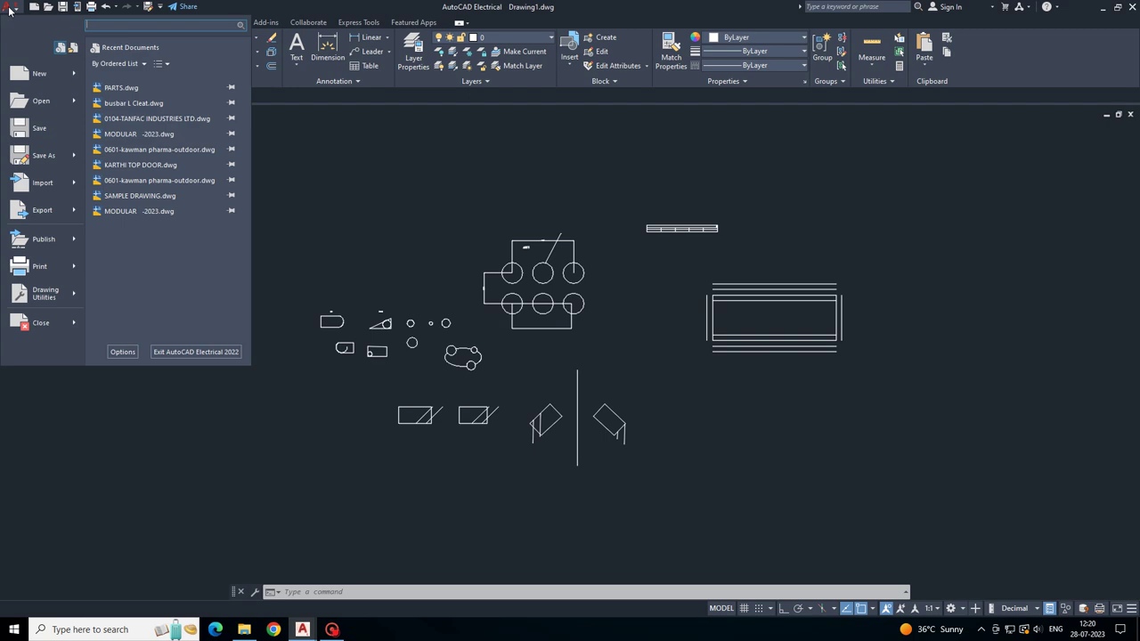
pyautogui.click(52, 138)
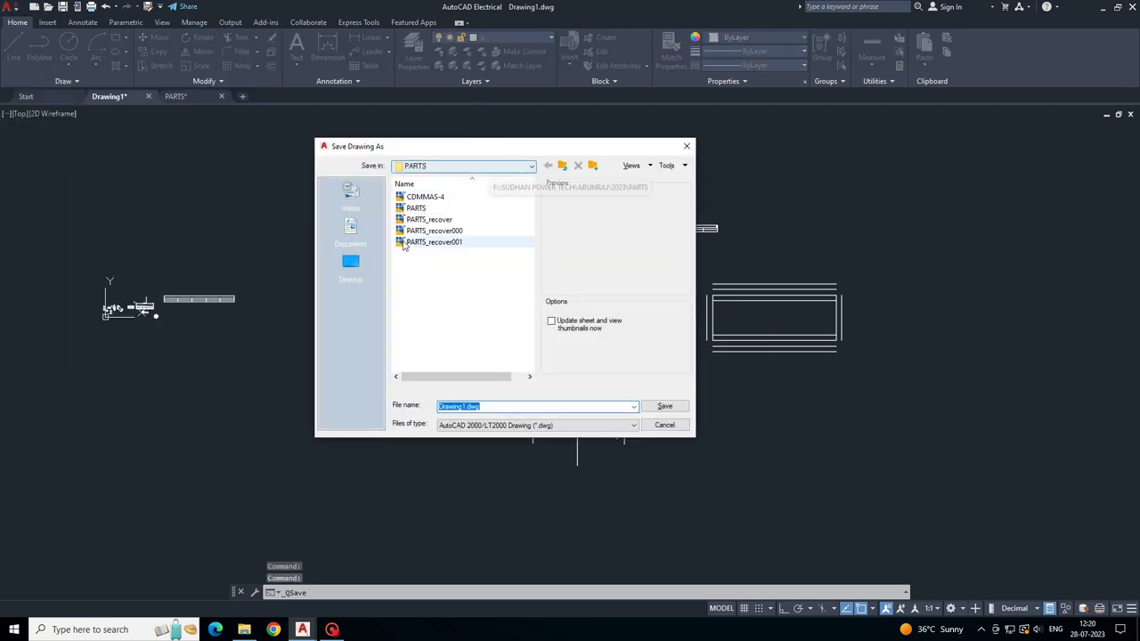
pyautogui.click(350, 261)
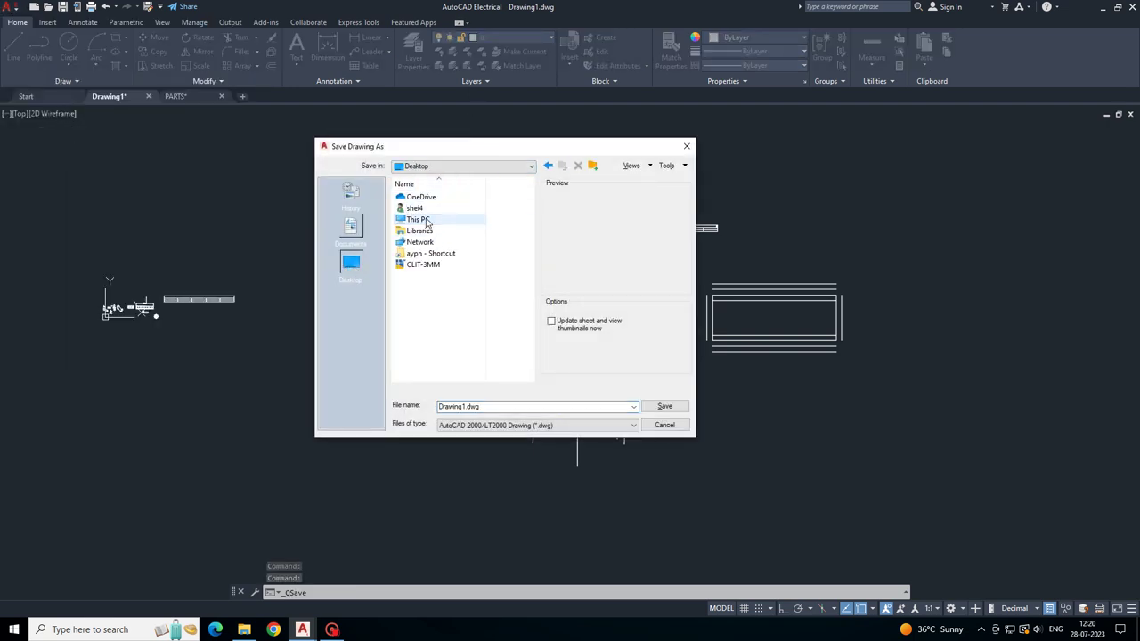
pyautogui.doubleClick(422, 221)
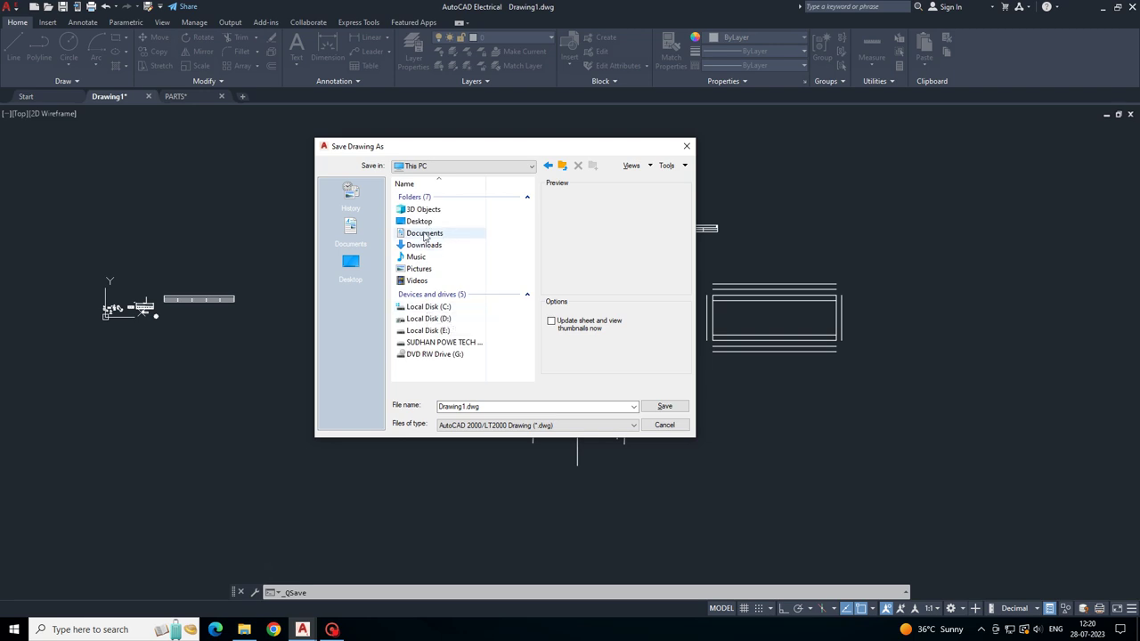
pyautogui.click(425, 222)
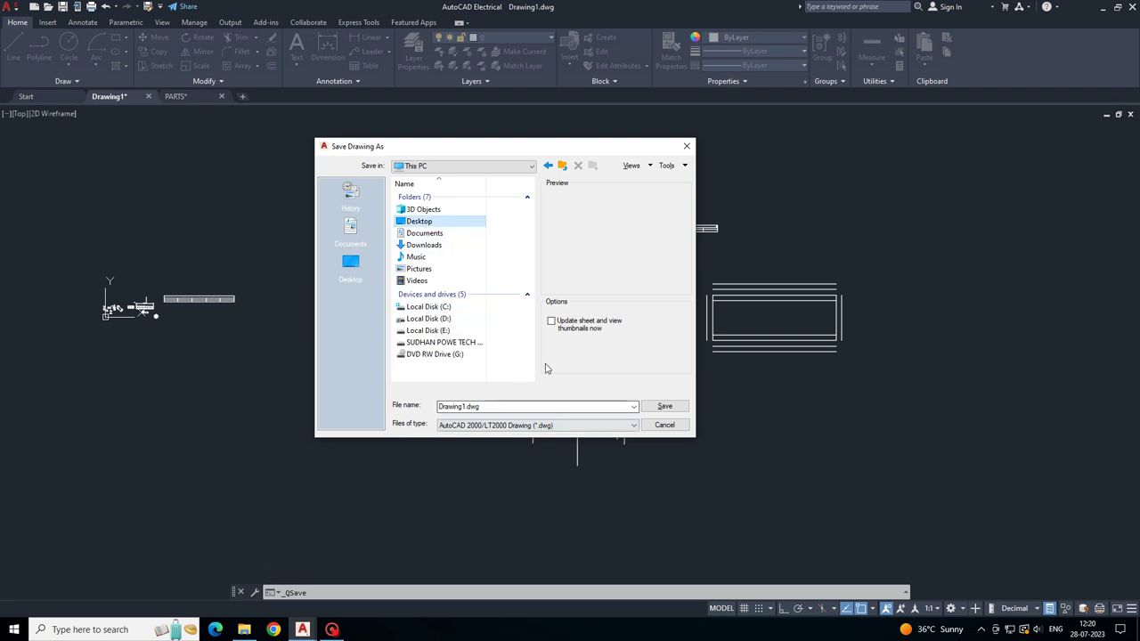
pyautogui.click(664, 407)
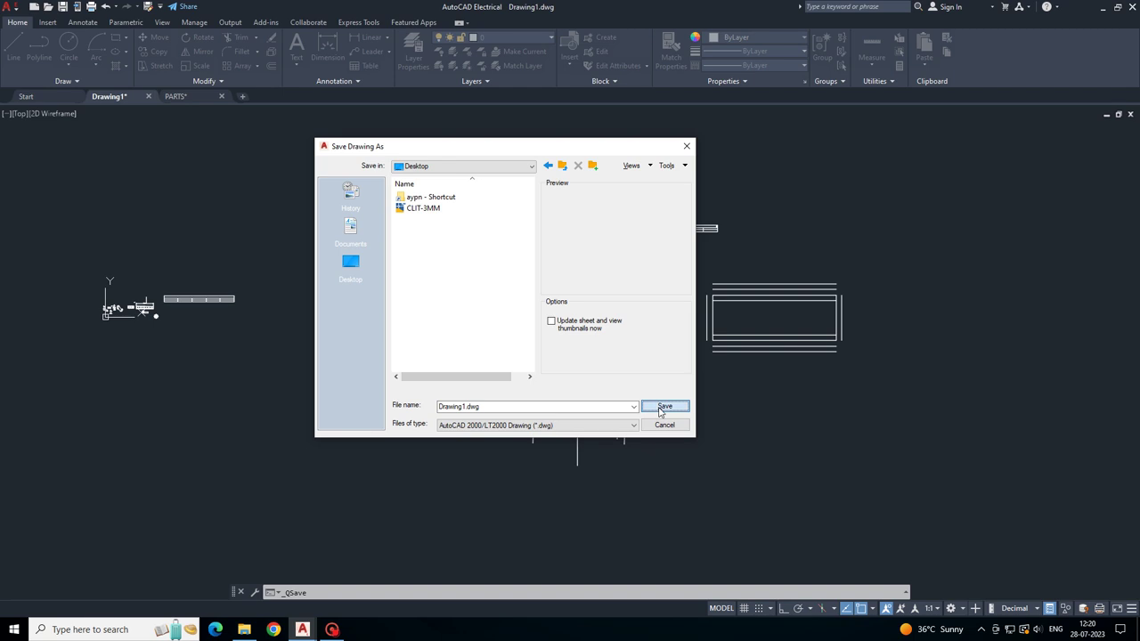
pyautogui.click(663, 407)
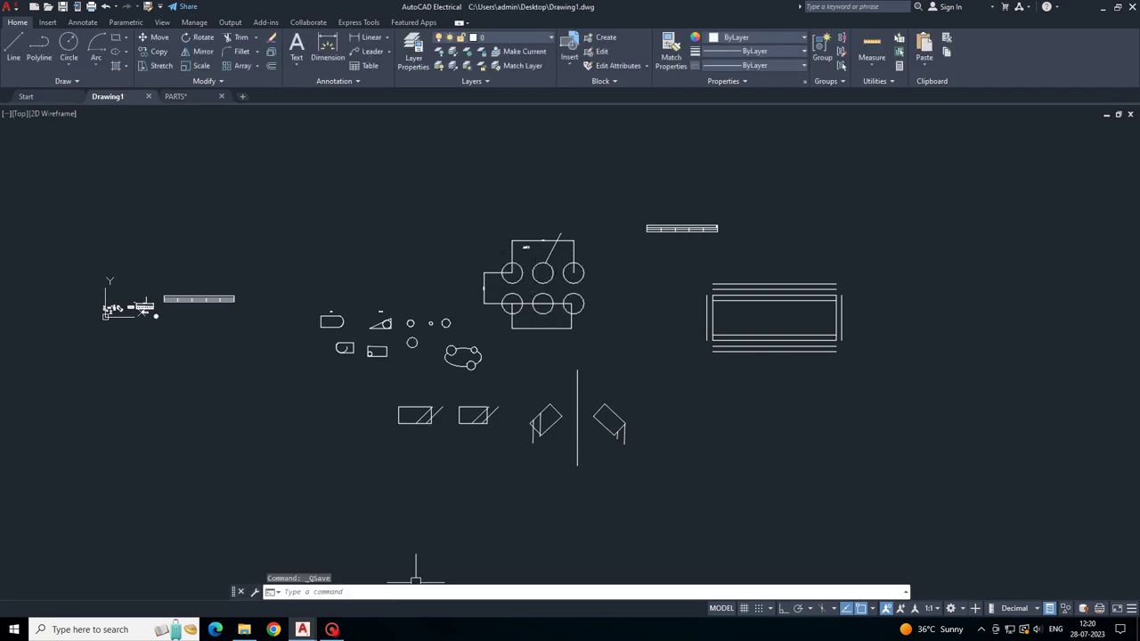
pyautogui.click(332, 629)
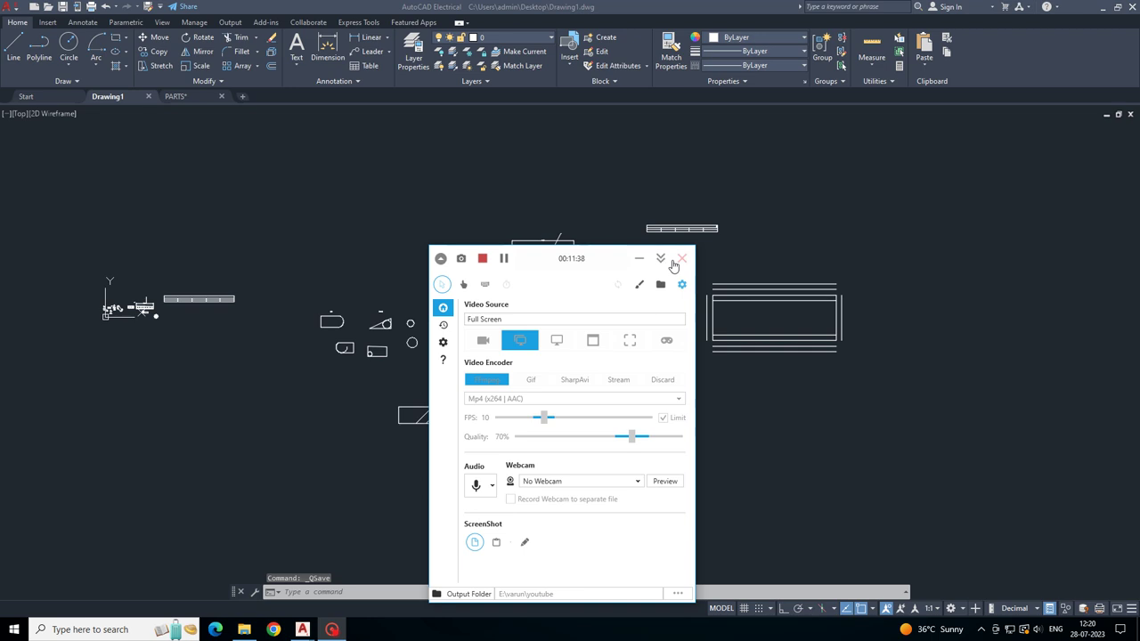